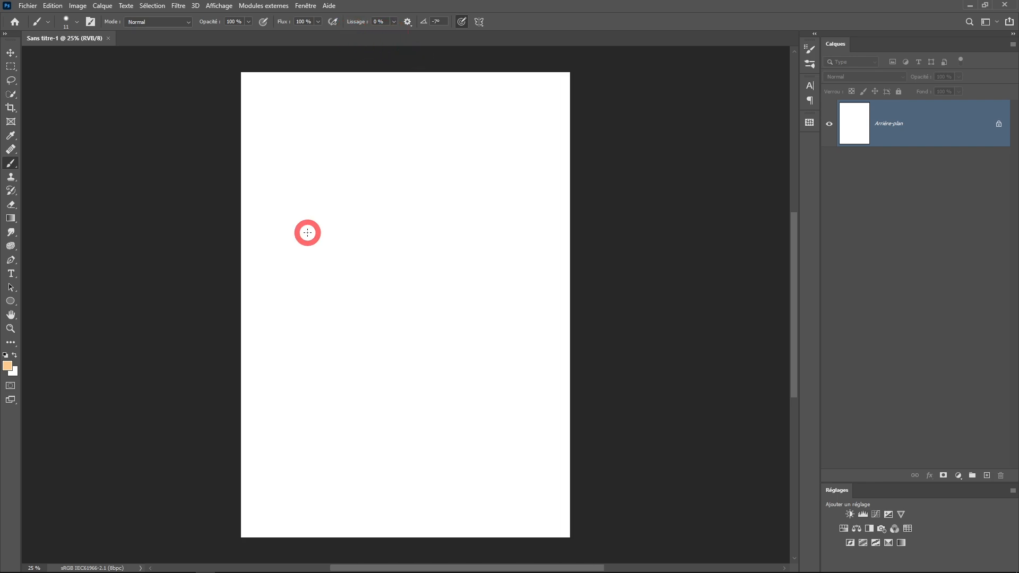
Set the Ellipse tool to Shape (Forme) mode with no fill
{"action": "left_click", "coordinate": [10, 301]}
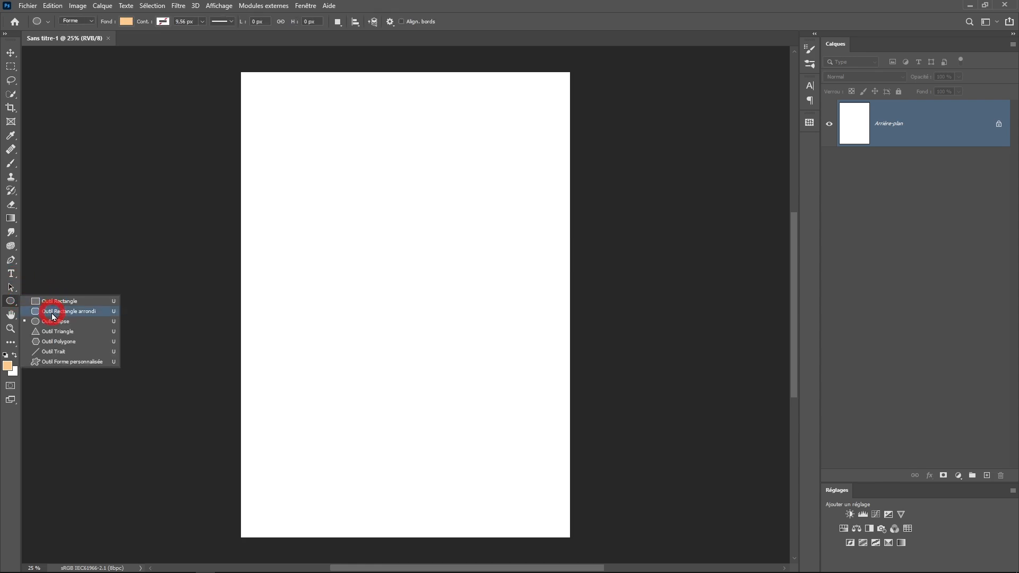
{"action": "left_click", "coordinate": [49, 320]}
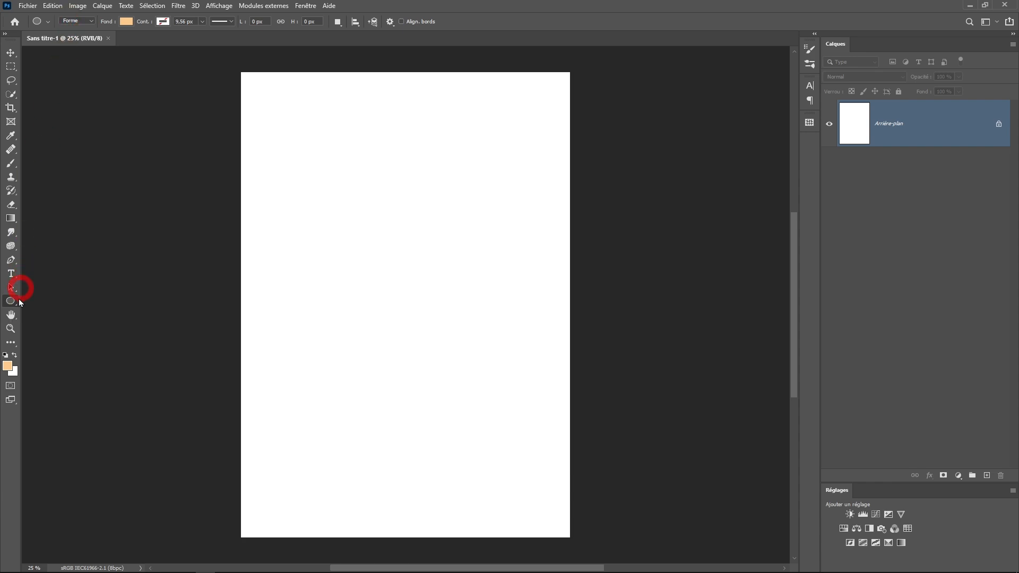
{"action": "left_click", "coordinate": [79, 21]}
{"action": "left_click", "coordinate": [75, 32]}
{"action": "left_click", "coordinate": [126, 21]}
{"action": "left_click", "coordinate": [82, 42]}
{"action": "left_click", "coordinate": [64, 43]}
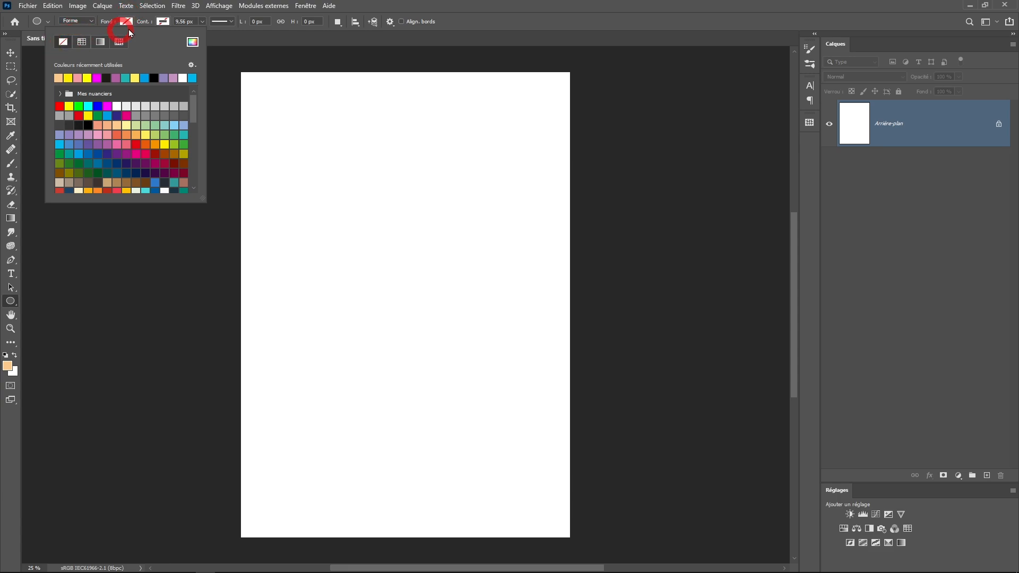
Give the ellipse a black 5 px outline and draw a circle about 2268 px in diameter on the page
{"action": "left_click", "coordinate": [166, 23]}
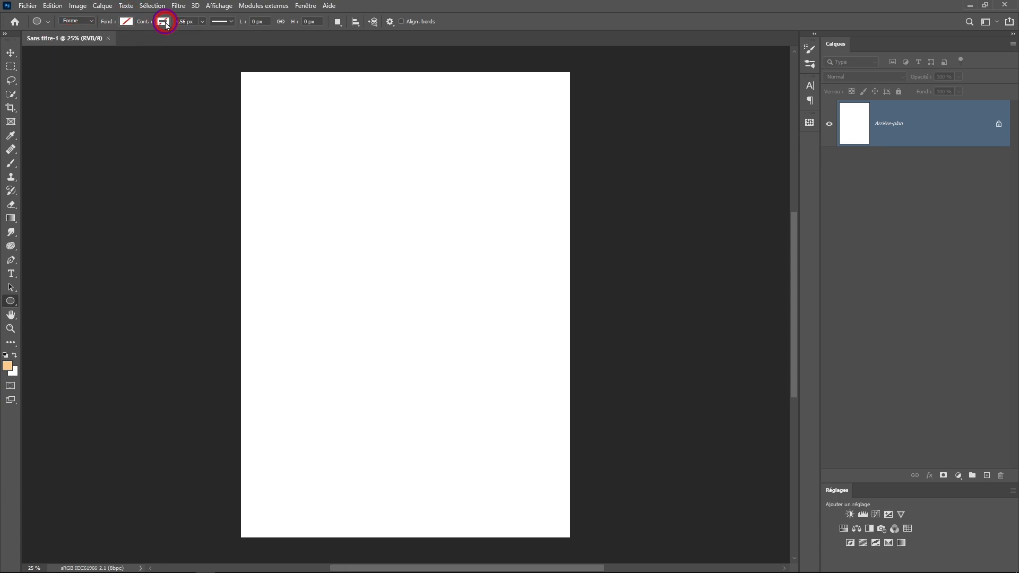
{"action": "left_click", "coordinate": [166, 24]}
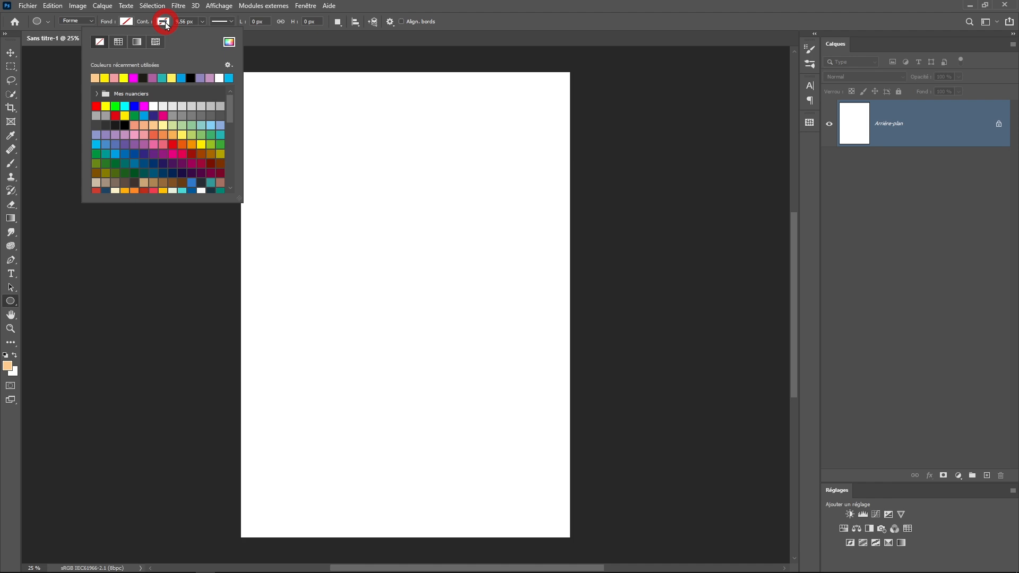
{"action": "left_click", "coordinate": [191, 78]}
{"action": "left_click_drag", "start_coordinate": [188, 21], "coordinate": [176, 22]}
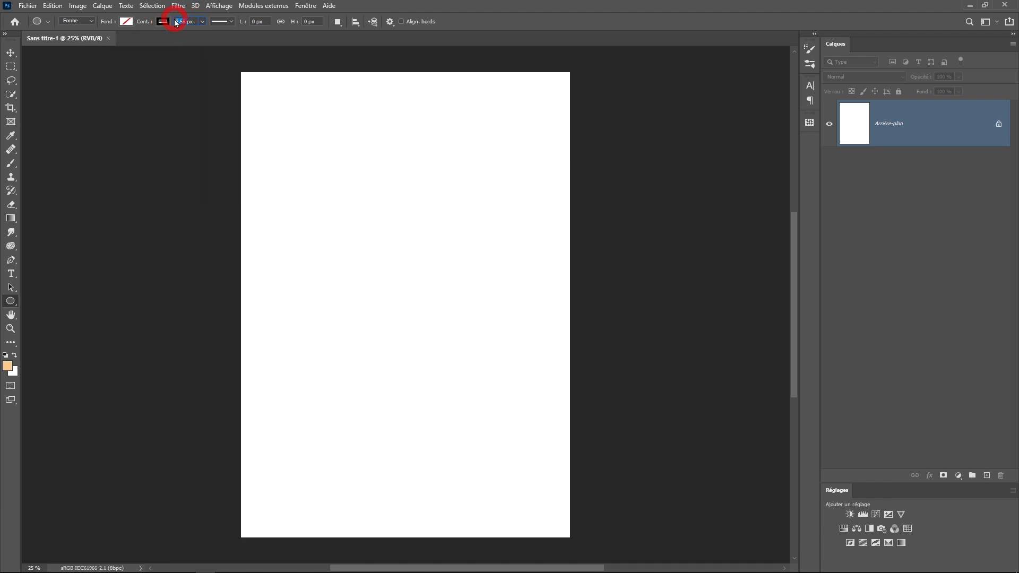
{"action": "type", "text": "5"}
{"action": "key", "text": "Tab"}
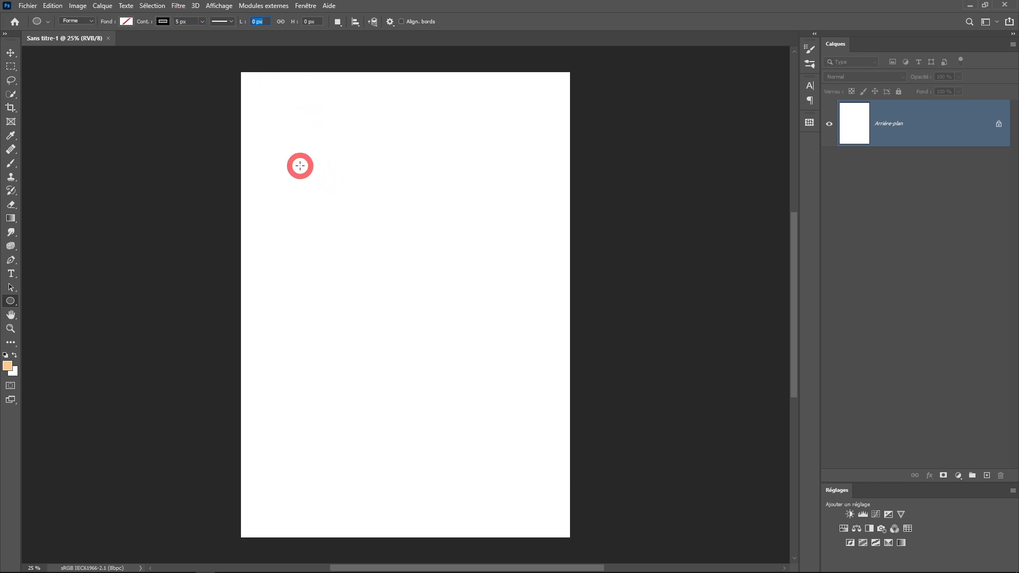
{"action": "left_click_drag", "start_coordinate": [297, 164], "coordinate": [557, 501]}
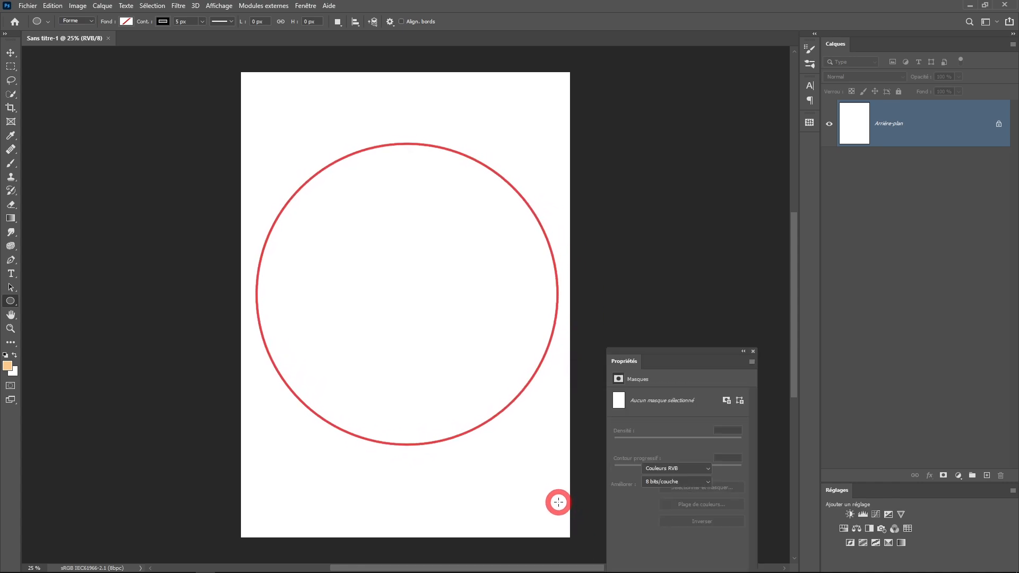
Align the circle to the canvas (Toile), centring it both horizontally and vertically
{"action": "left_click", "coordinate": [10, 52]}
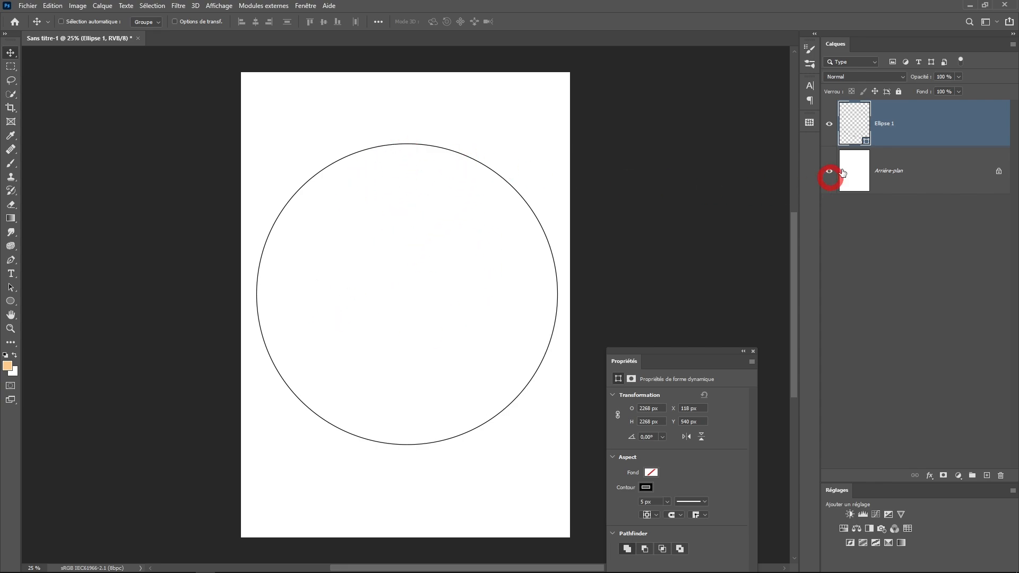
{"action": "left_click", "coordinate": [914, 130]}
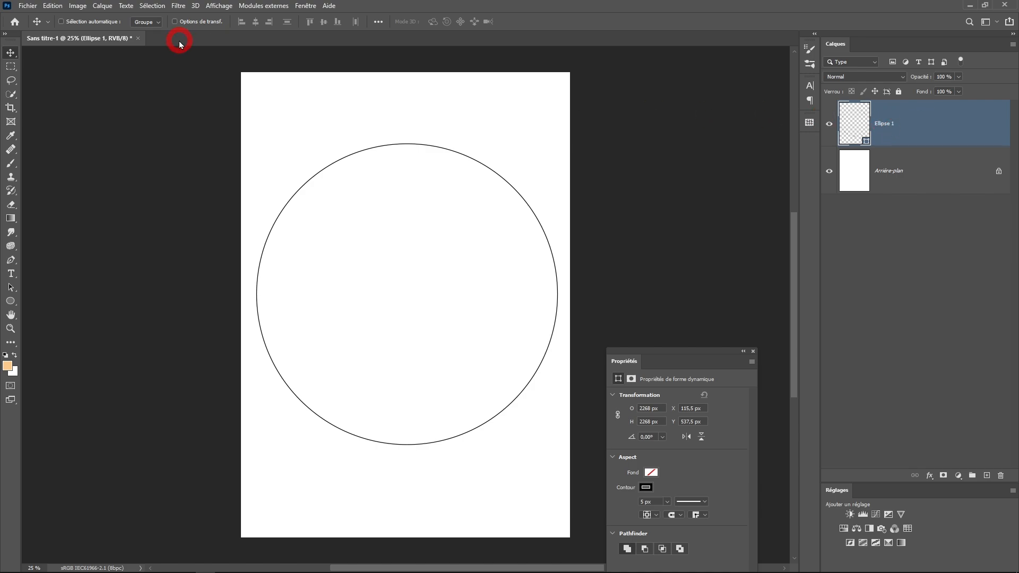
{"action": "left_click", "coordinate": [378, 22]}
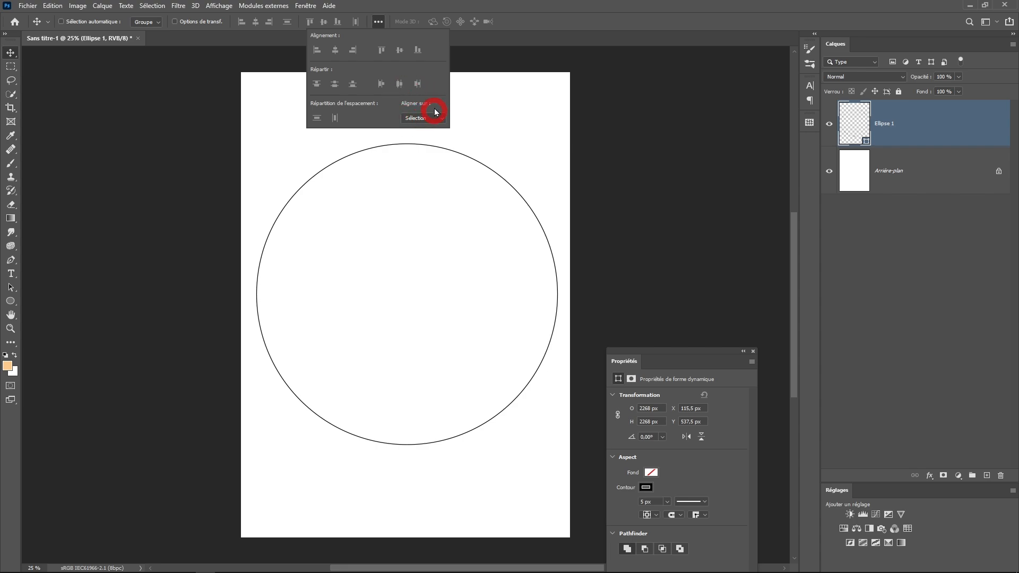
{"action": "left_click", "coordinate": [417, 118]}
{"action": "left_click", "coordinate": [414, 134]}
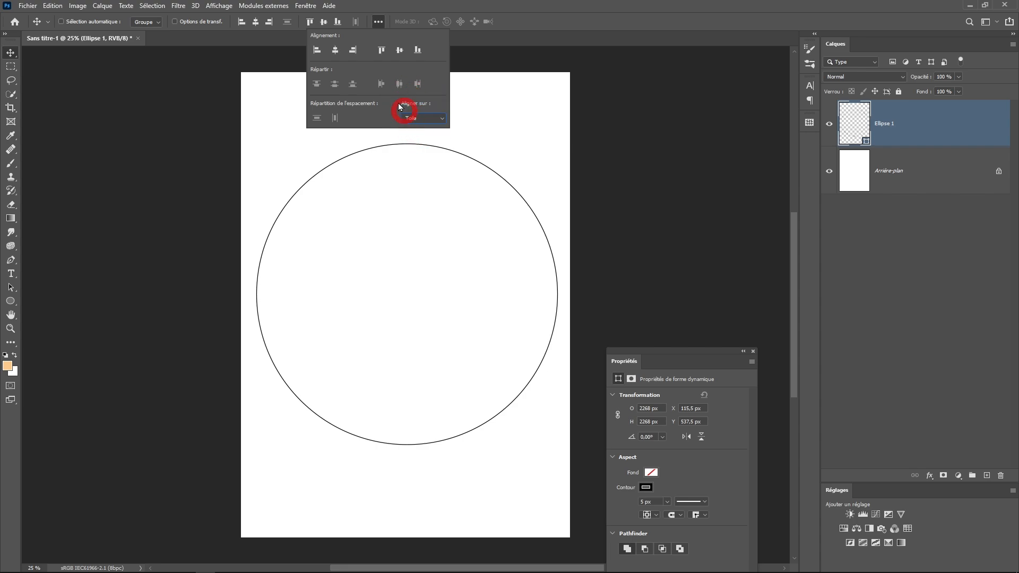
{"action": "left_click", "coordinate": [335, 56]}
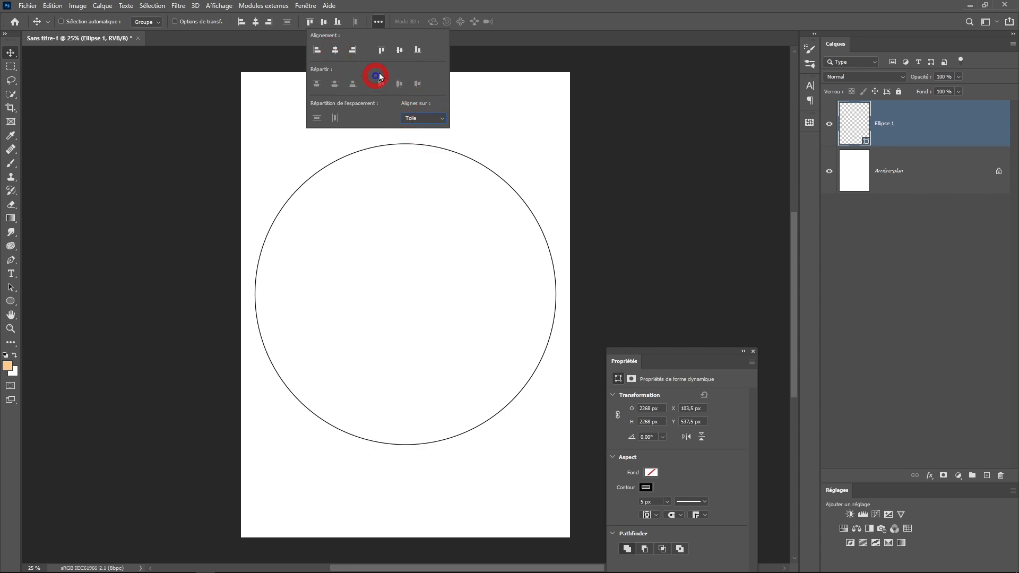
{"action": "left_click", "coordinate": [400, 50]}
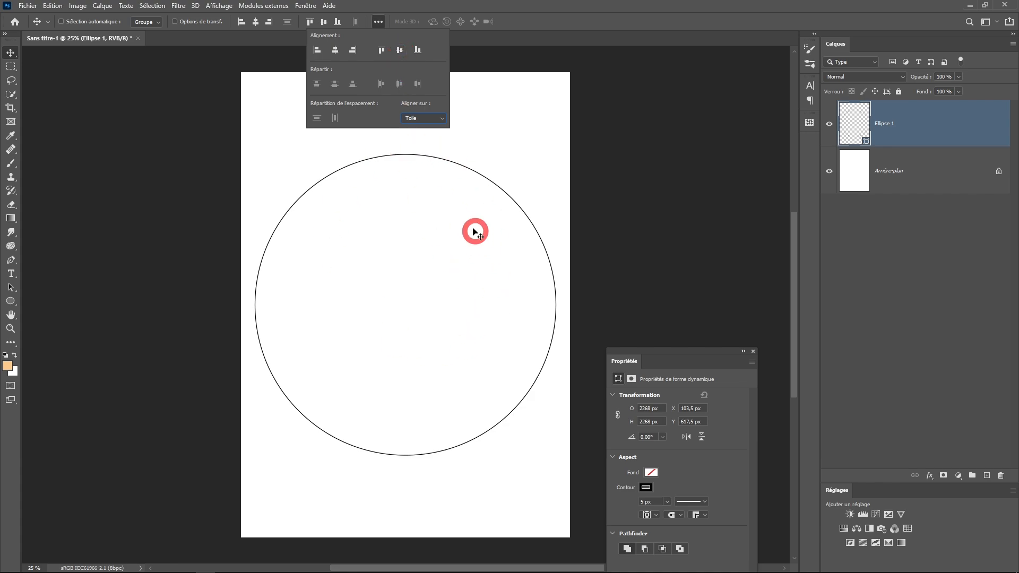
Duplicate the circle's layer and scale the copy about its centre to about 91.9%, making a smaller concentric circle
{"action": "left_click", "coordinate": [917, 129]}
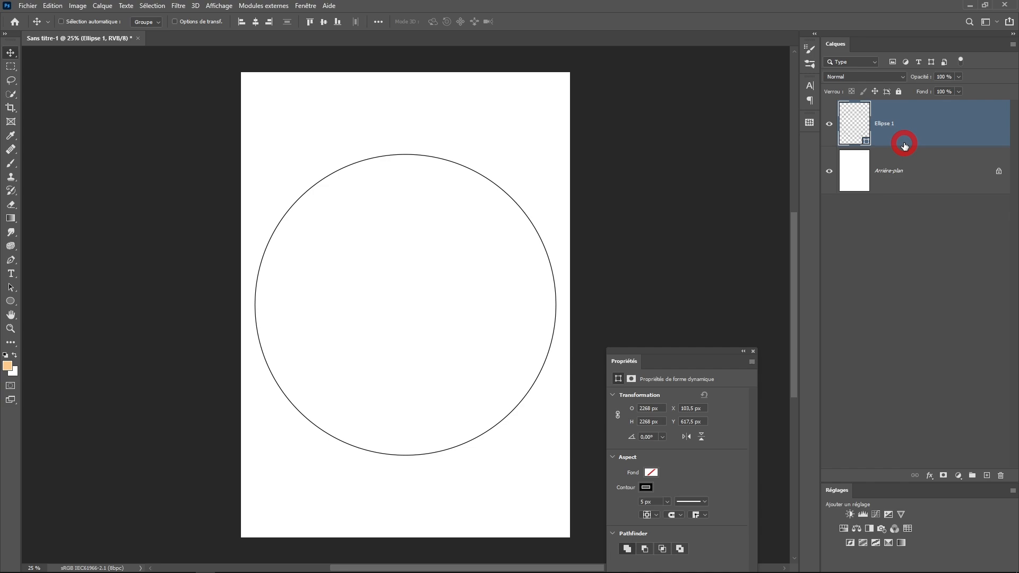
{"action": "key", "text": "ctrl+j"}
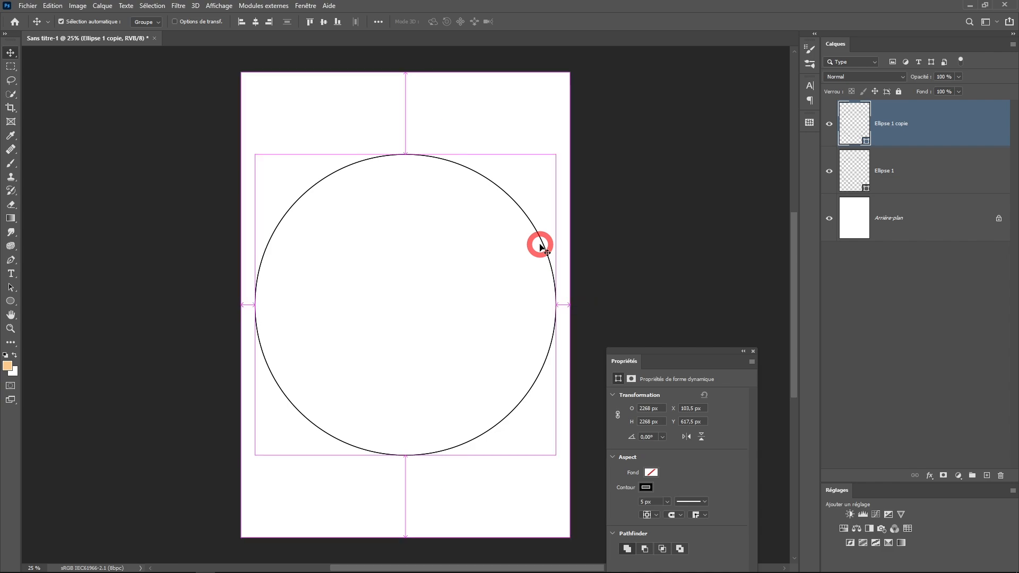
{"action": "key", "text": "ctrl+t"}
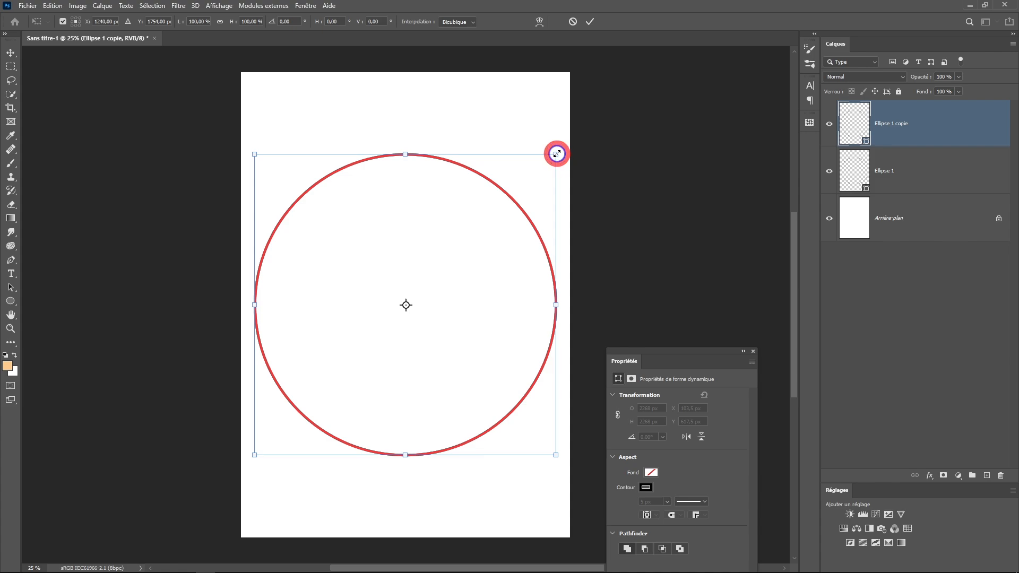
{"action": "left_click_drag", "start_coordinate": [557, 154], "coordinate": [546, 166]}
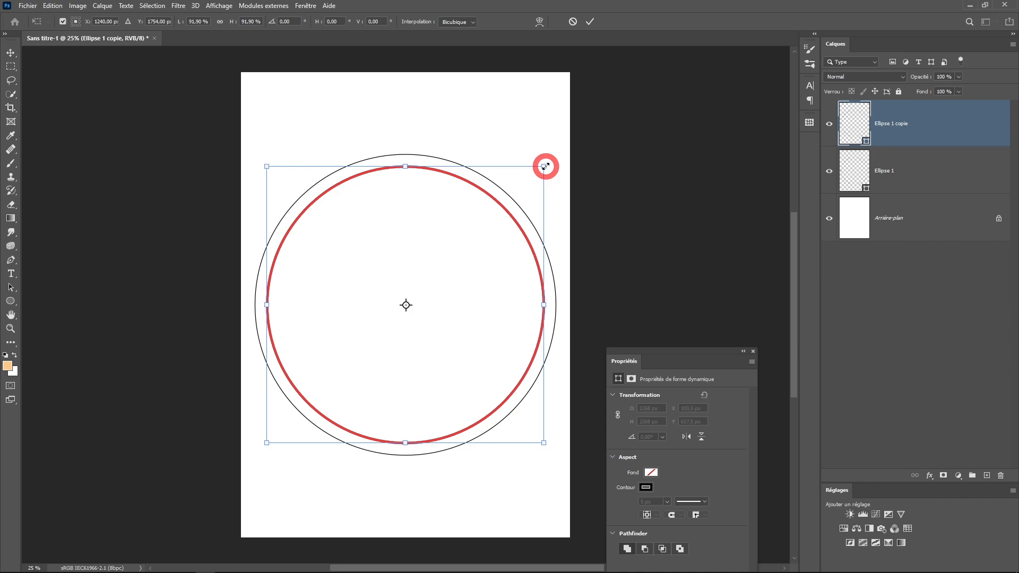
{"action": "left_click", "coordinate": [590, 21]}
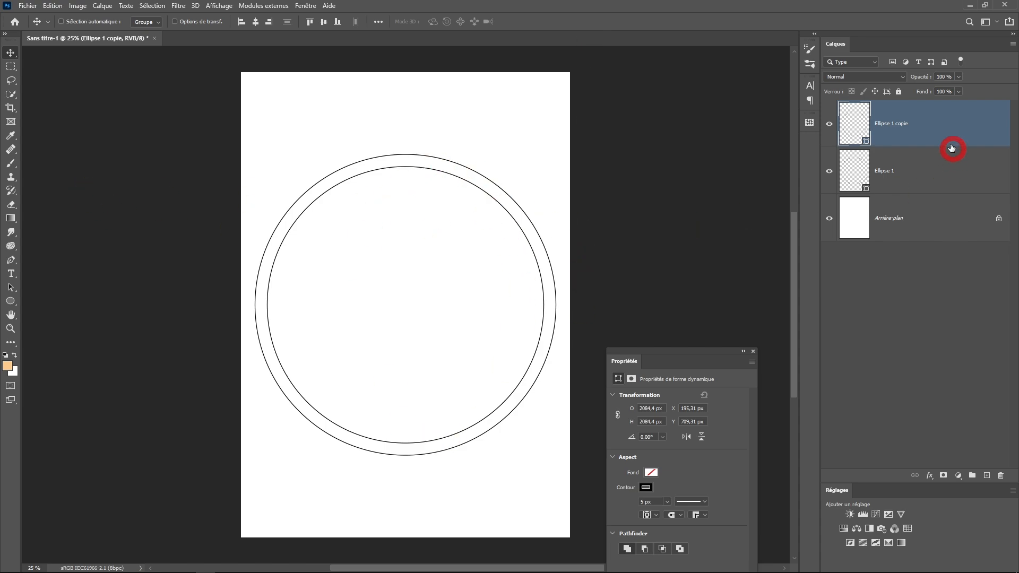
Add a new layer named Mandala and ready the Brush tool with black (000000) as the foreground colour
{"action": "left_click", "coordinate": [989, 472]}
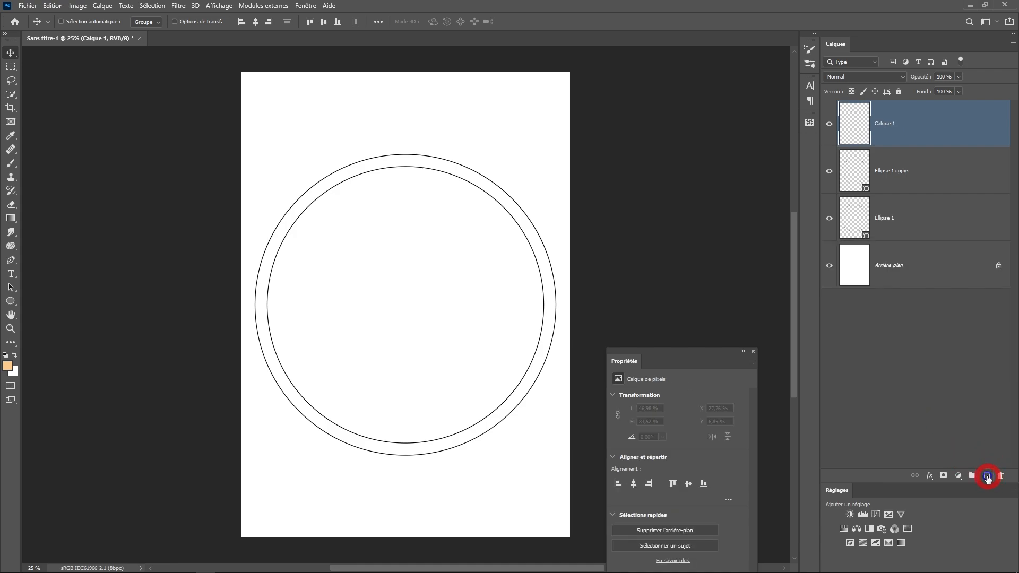
{"action": "double_click", "coordinate": [884, 125]}
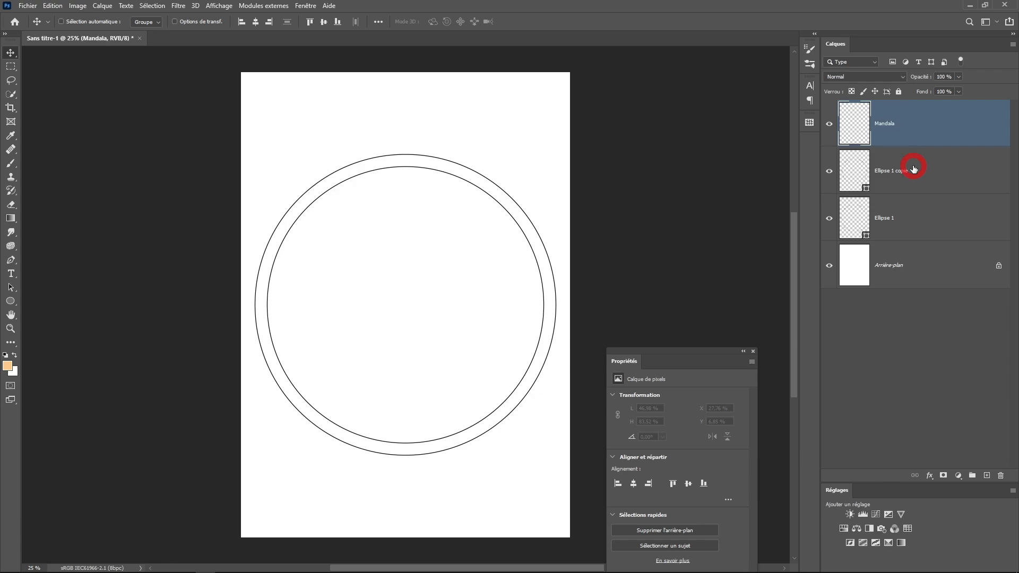
{"action": "left_click", "coordinate": [11, 163]}
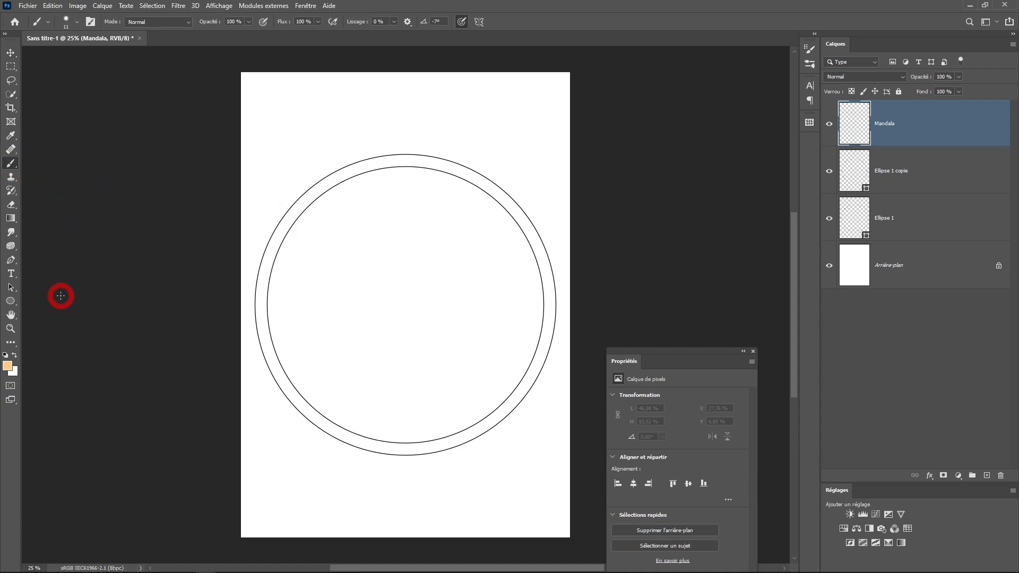
{"action": "left_click", "coordinate": [7, 365]}
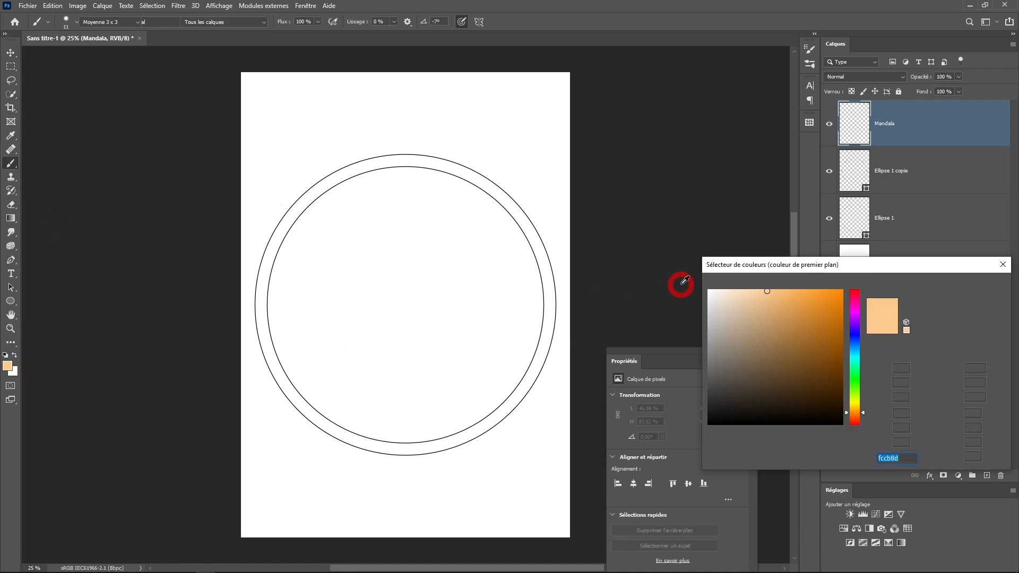
{"action": "left_click_drag", "start_coordinate": [783, 338], "coordinate": [697, 442]}
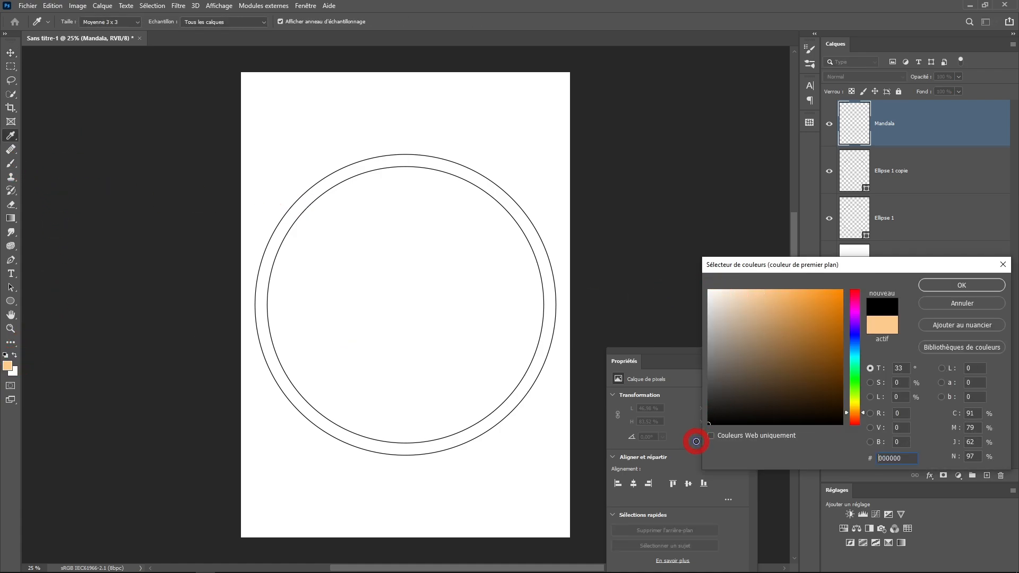
{"action": "left_click", "coordinate": [973, 283]}
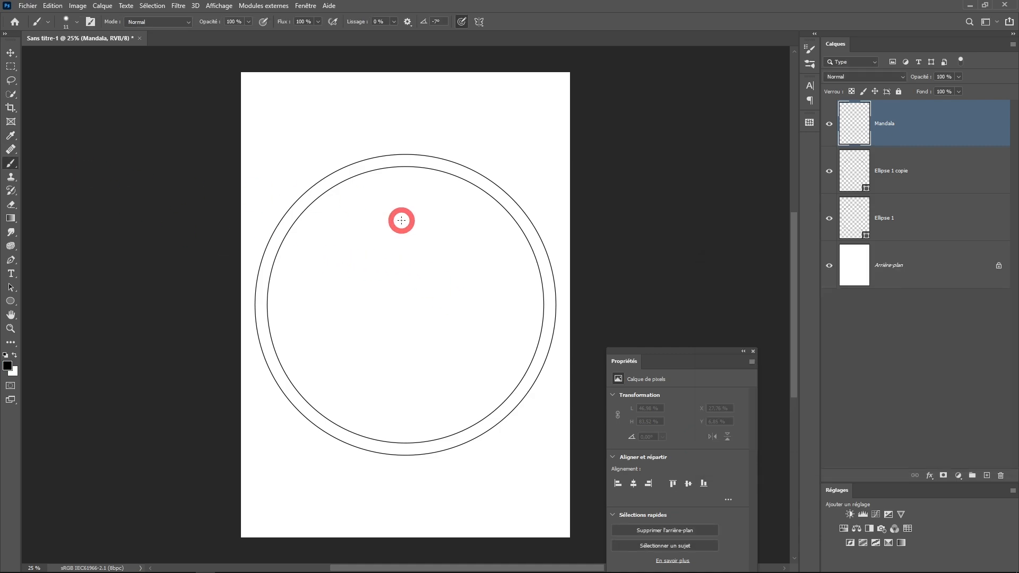
{"action": "mouse_move", "coordinate": [438, 240]}
{"action": "left_mouse_down"}
{"action": "mouse_move", "coordinate": [411, 286]}
{"action": "mouse_move", "coordinate": [365, 306]}
{"action": "mouse_move", "coordinate": [337, 357]}
{"action": "mouse_move", "coordinate": [411, 316]}
{"action": "mouse_move", "coordinate": [315, 335]}
{"action": "left_mouse_up"}
{"action": "key", "text": "ctrl+z"}
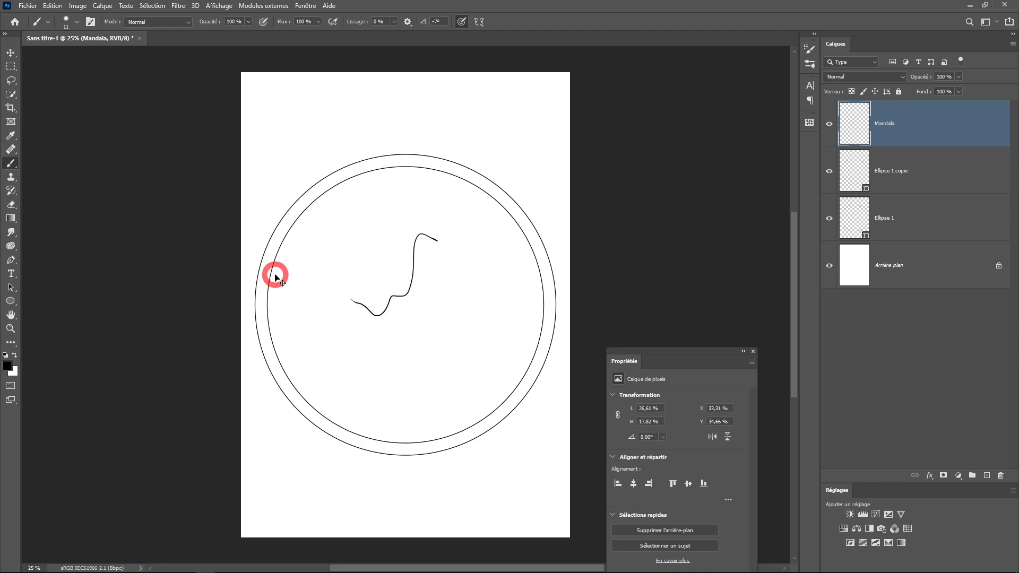
{"action": "key", "text": "ctrl+z"}
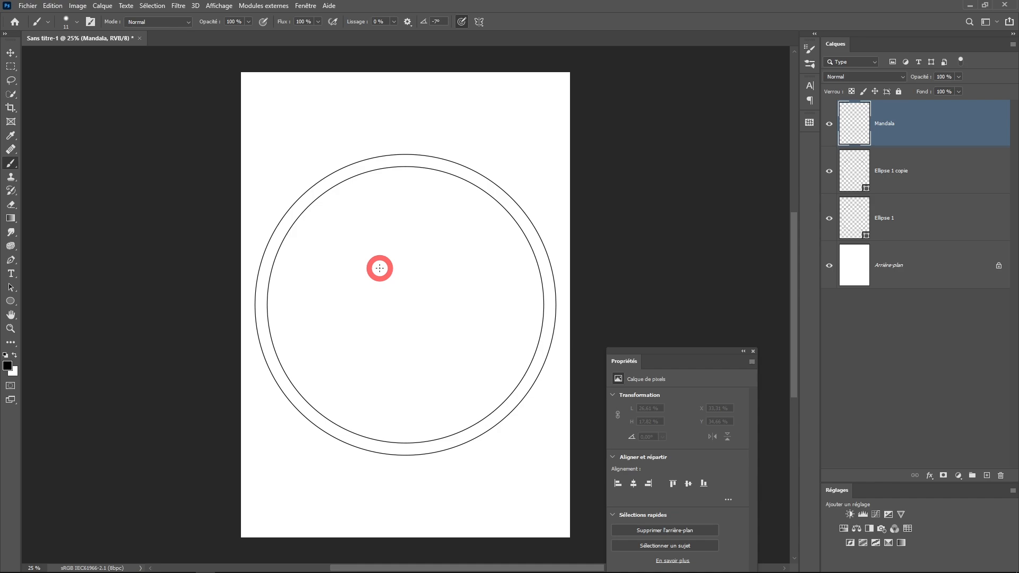
Try to set the brush size to 10 px and its hardness to 60%
{"action": "right_click", "coordinate": [376, 243]}
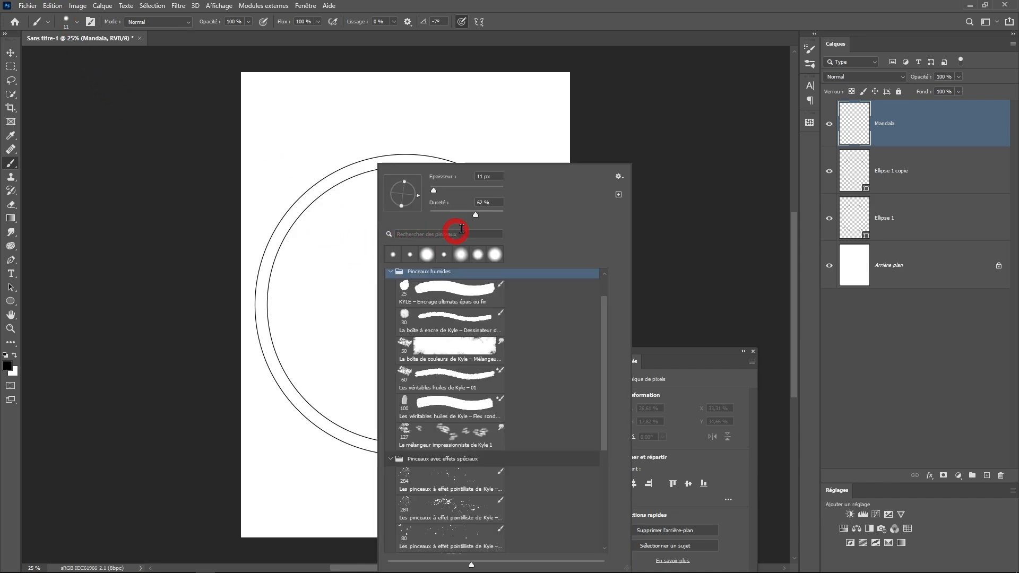
{"action": "left_click", "coordinate": [487, 177]}
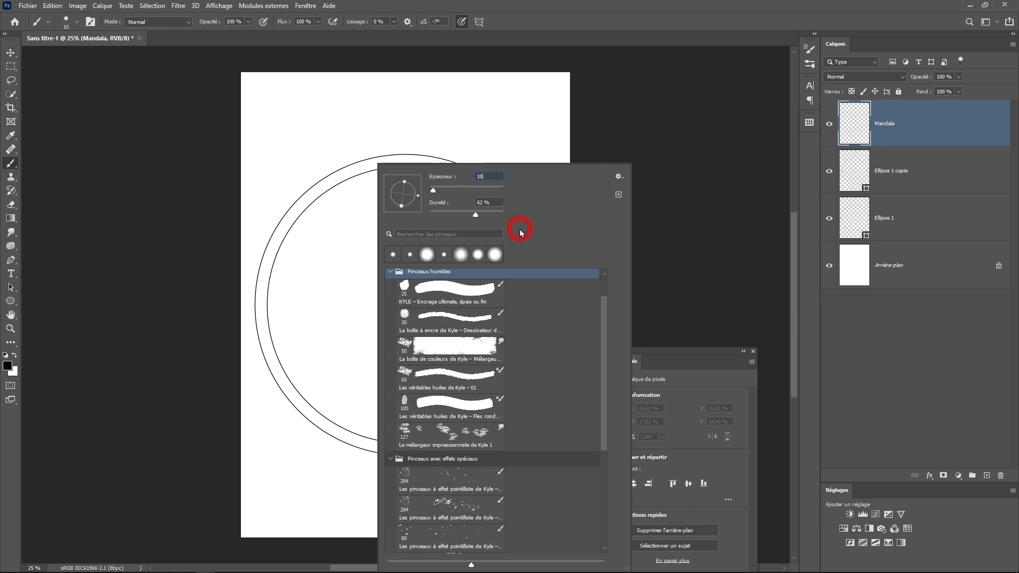
{"action": "left_click", "coordinate": [496, 203]}
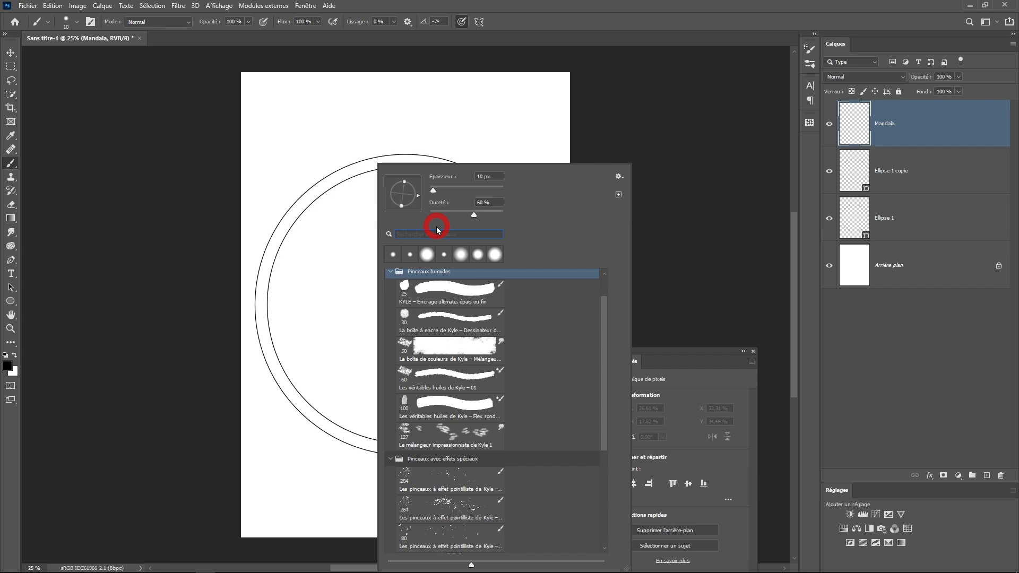
{"action": "key", "text": "Escape"}
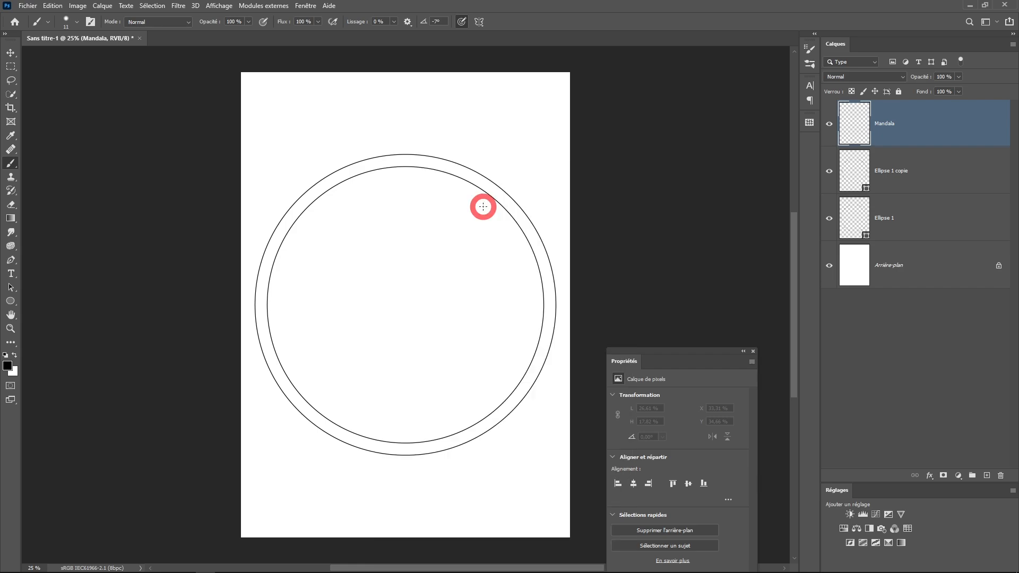
Turn on Mandala symmetry for the brush with 10 segments
{"action": "left_click", "coordinate": [479, 23]}
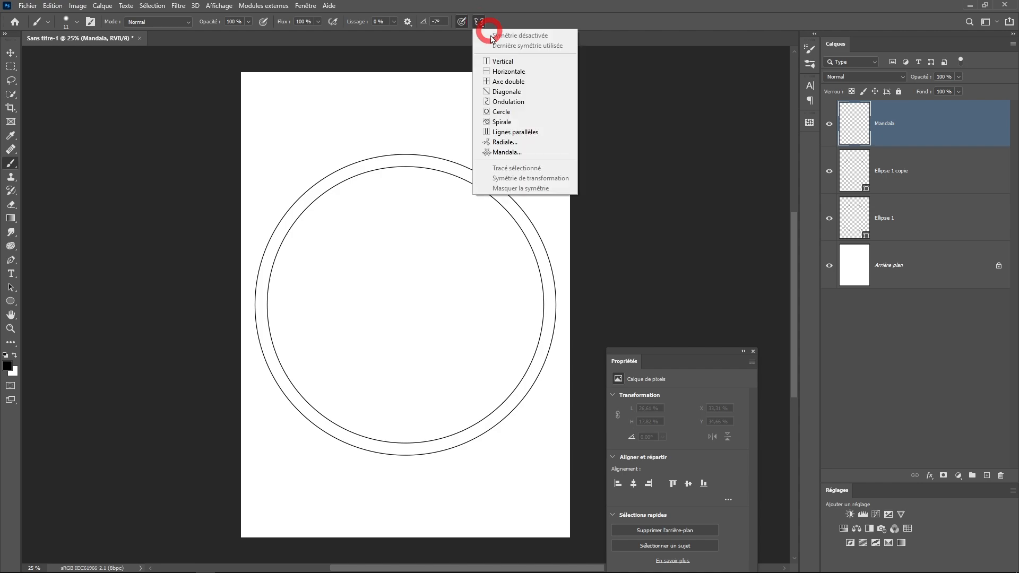
{"action": "left_click", "coordinate": [523, 154]}
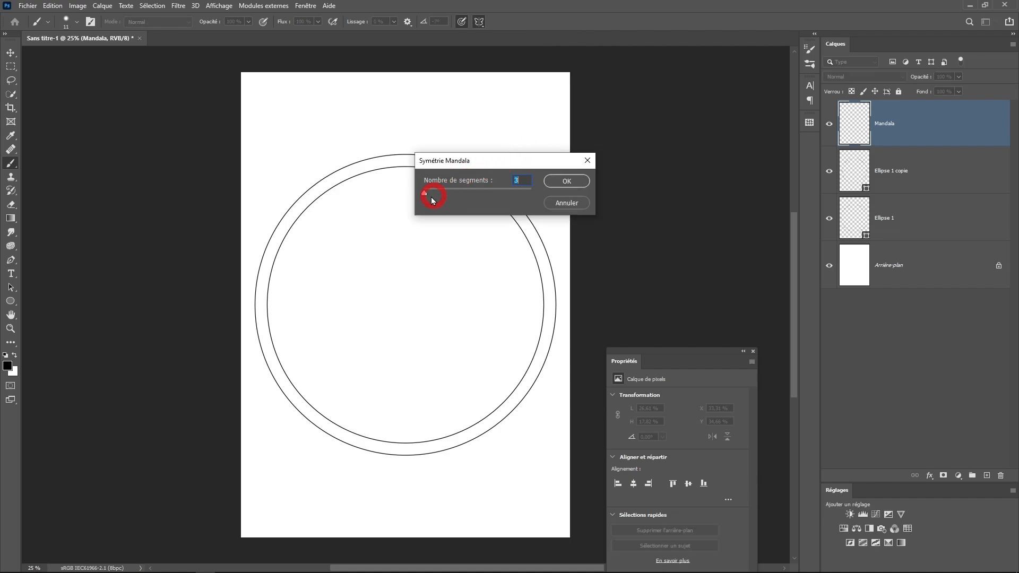
{"action": "left_click_drag", "start_coordinate": [458, 195], "coordinate": [510, 194]}
{"action": "left_click", "coordinate": [566, 182]}
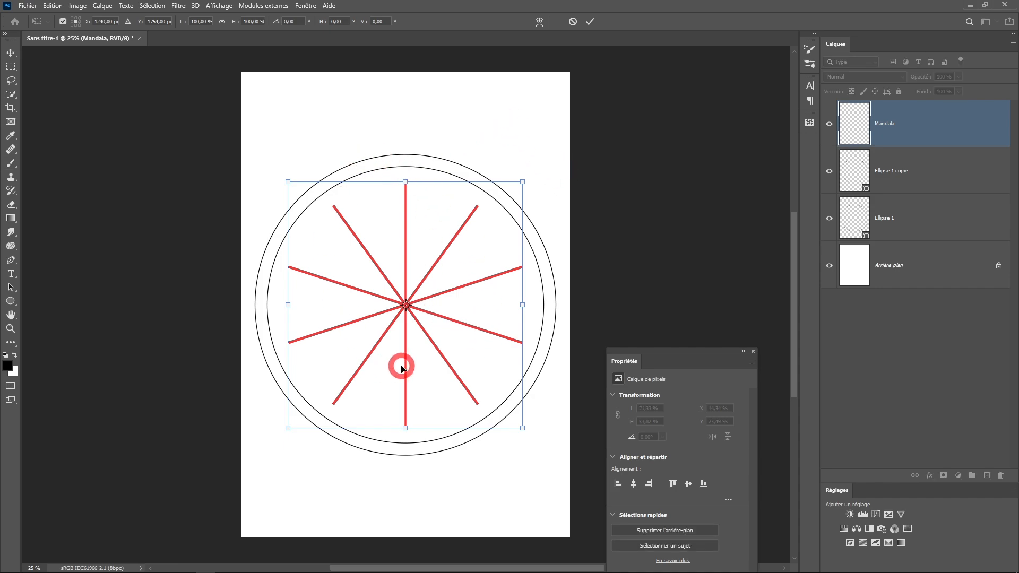
Scale the symmetry axes about their centre to 128.57% so they reach the outer circle, and return to the Brush tool
{"action": "left_click_drag", "start_coordinate": [524, 181], "coordinate": [560, 151]}
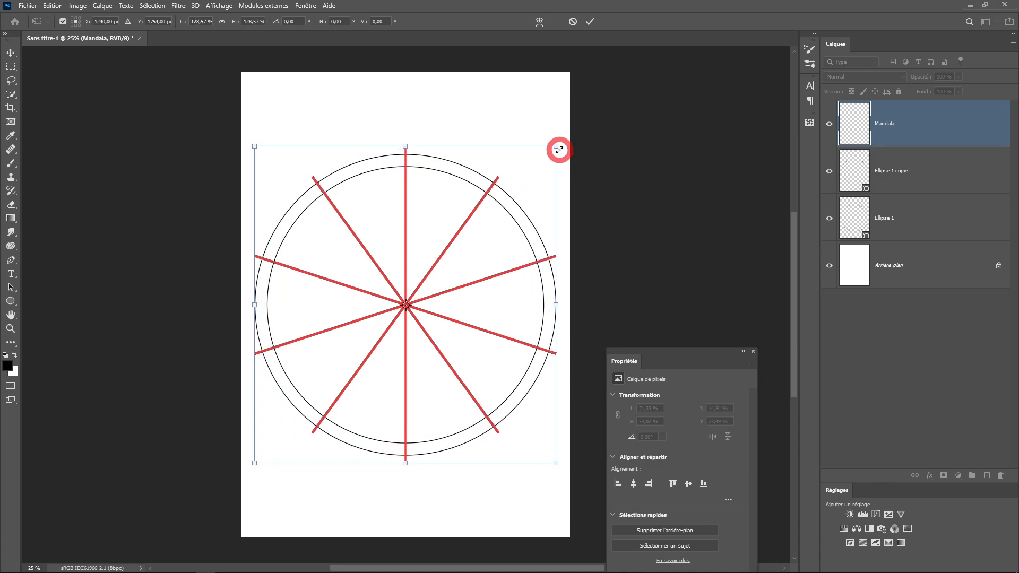
{"action": "left_click", "coordinate": [595, 25]}
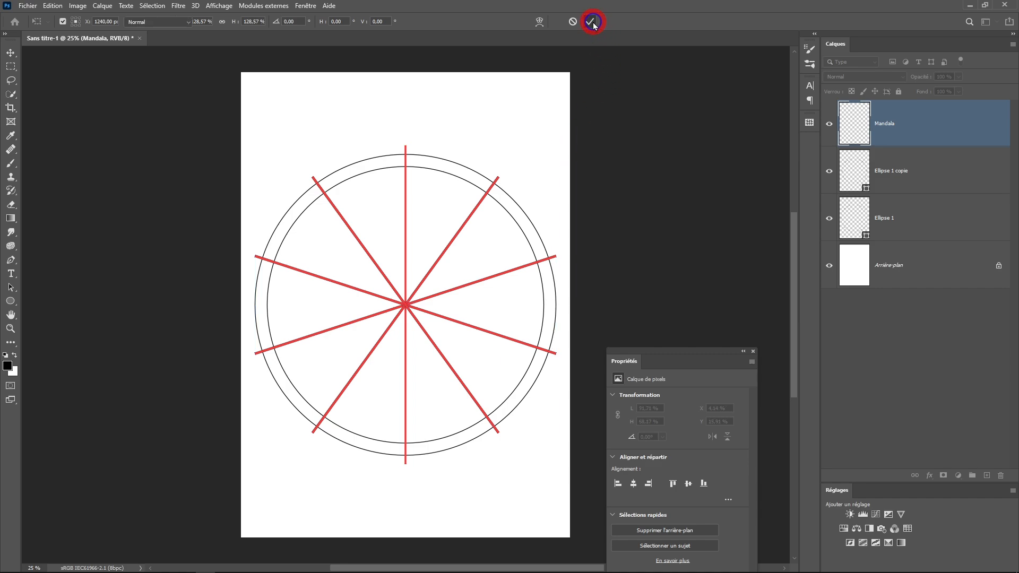
{"action": "key", "text": "b"}
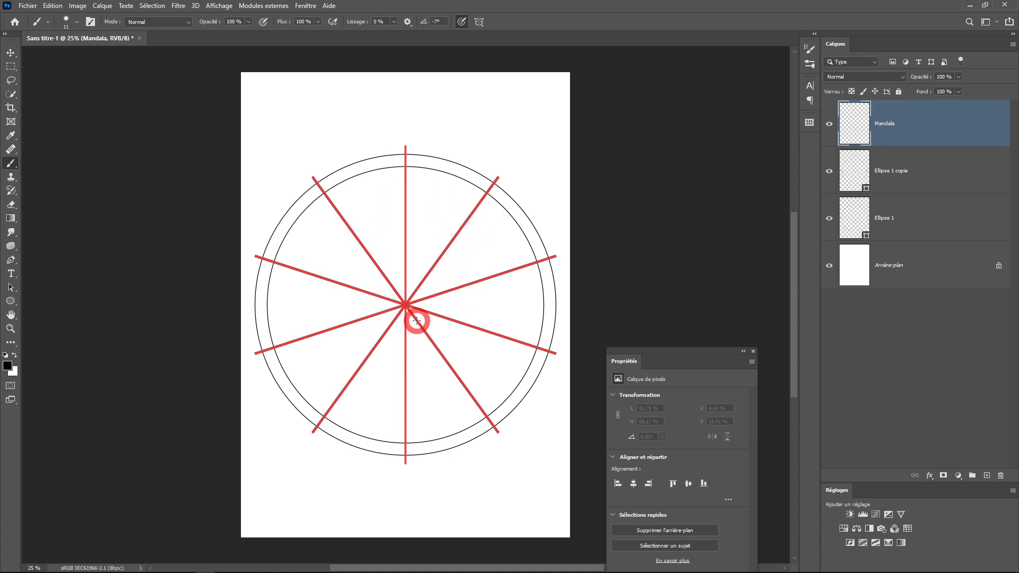
Duplicate the inner circle's layer and scale the copy about its centre to a small central circle about 400 px in diameter
{"action": "left_click", "coordinate": [10, 53]}
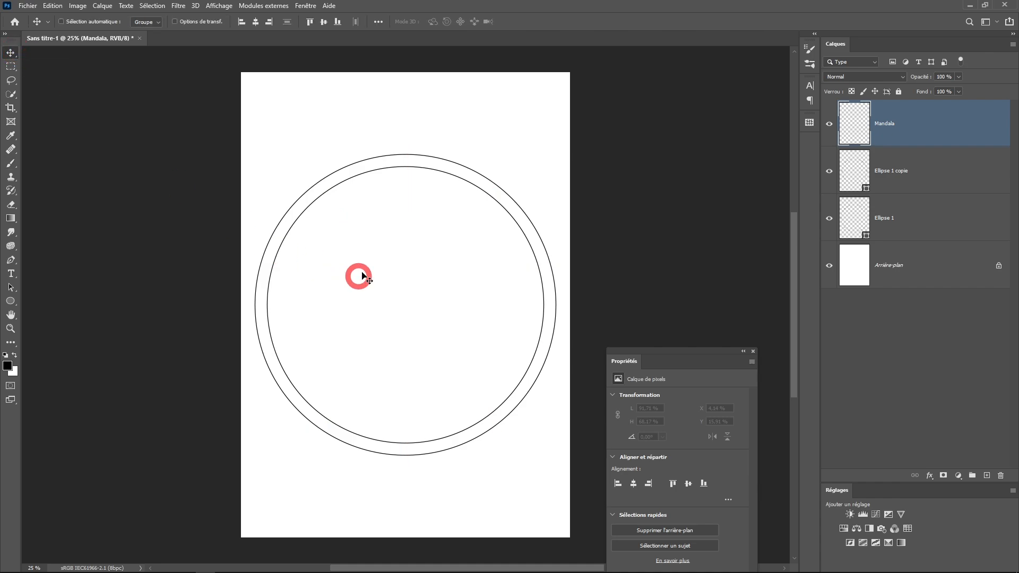
{"action": "left_click", "coordinate": [929, 176]}
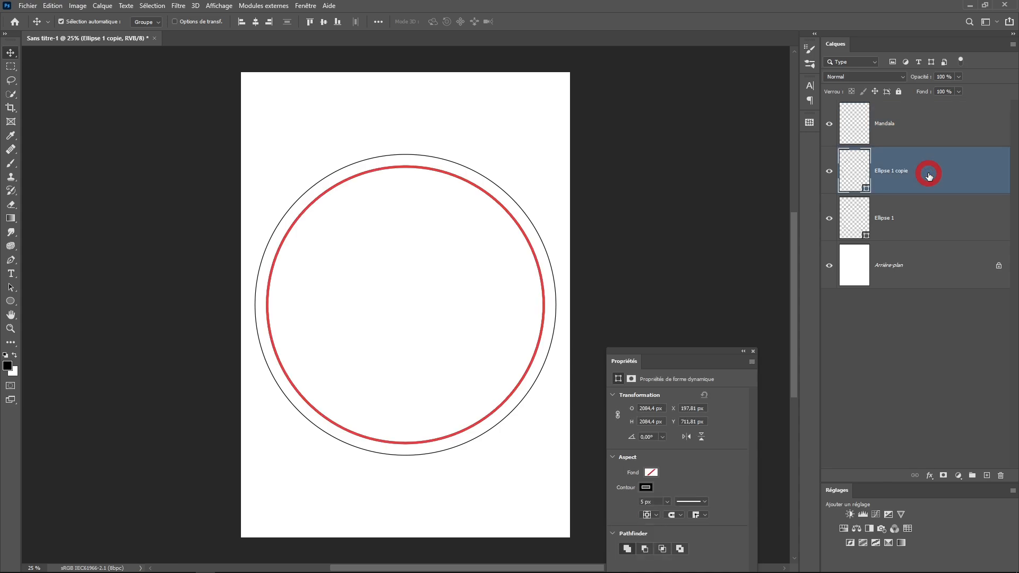
{"action": "key", "text": "ctrl+j"}
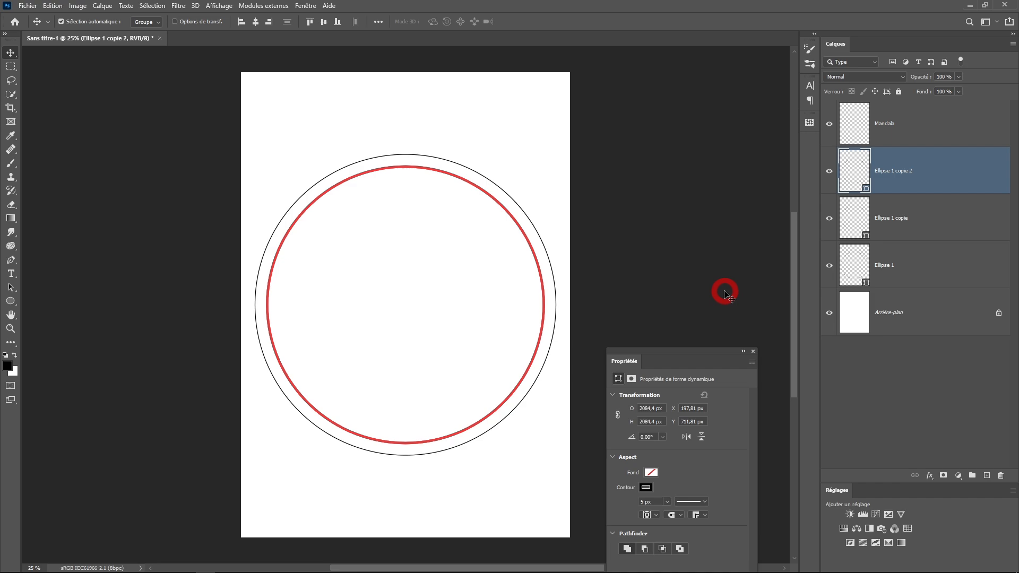
{"action": "key", "text": "ctrl+t"}
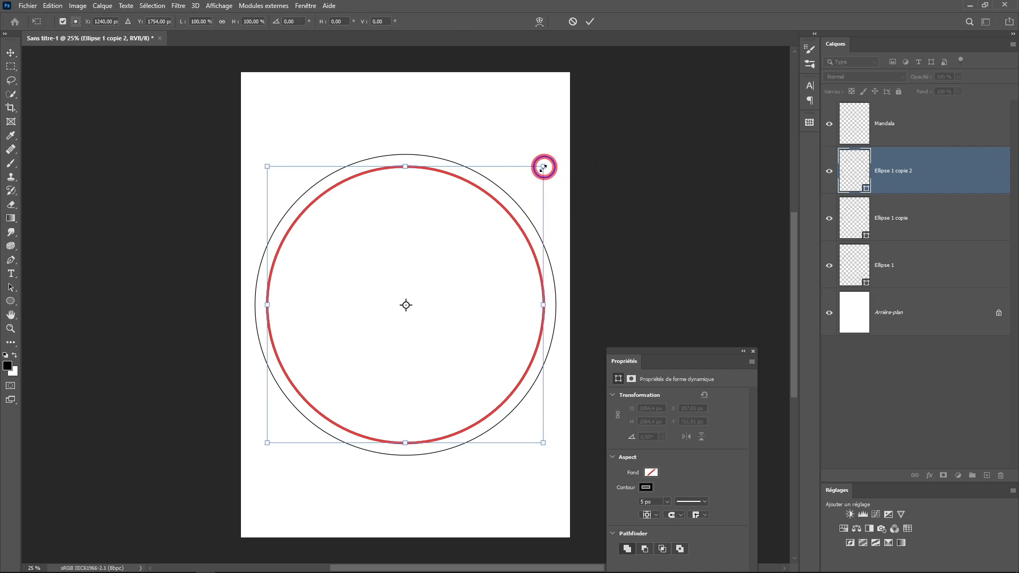
{"action": "left_click_drag", "start_coordinate": [544, 167], "coordinate": [430, 271]}
{"action": "left_click", "coordinate": [619, 113]}
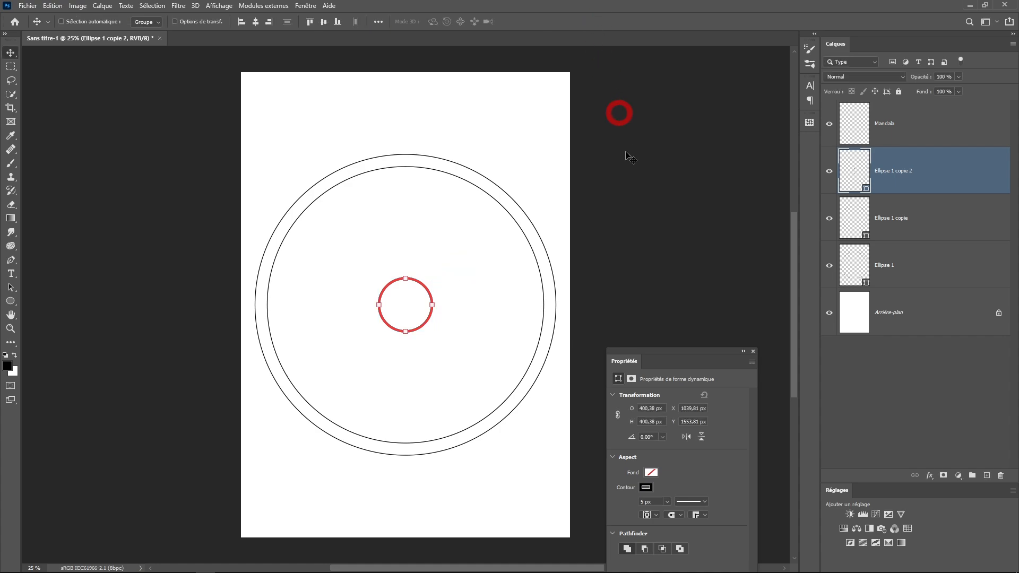
{"action": "key", "text": "Return"}
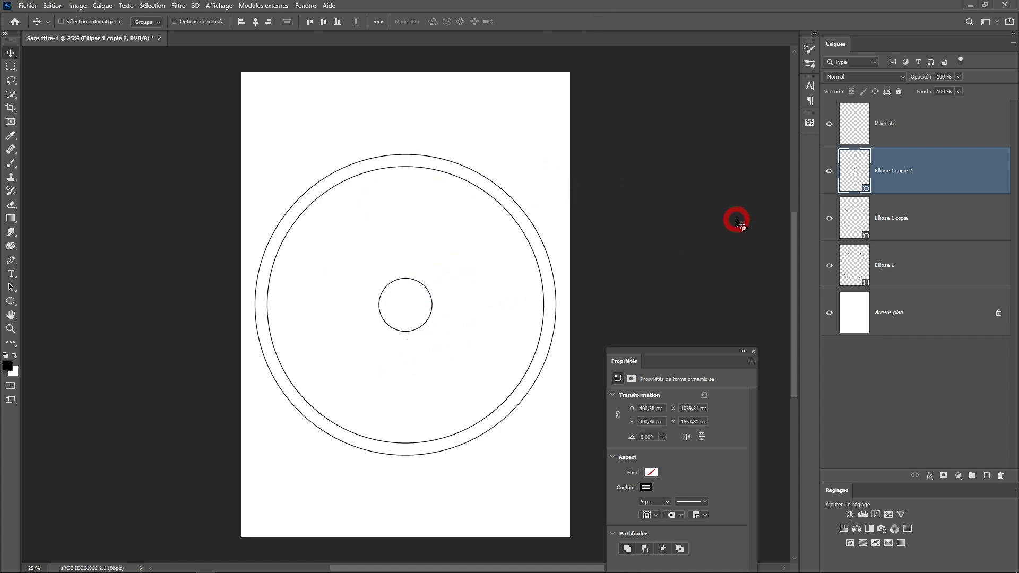
Make the Mandala layer active and ready the Brush tool for painting around the small central circle
{"action": "left_click", "coordinate": [918, 129]}
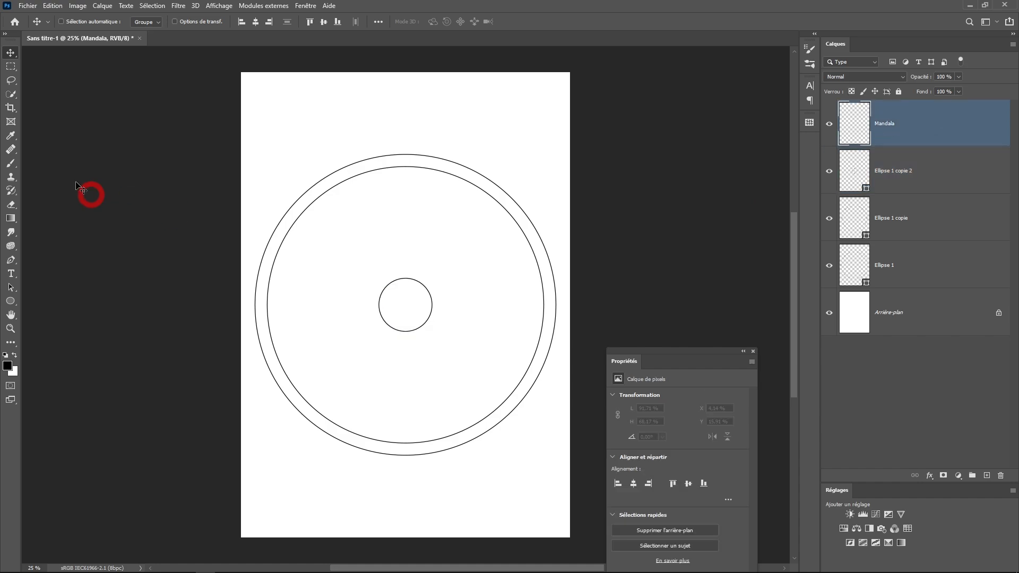
{"action": "left_click", "coordinate": [11, 164]}
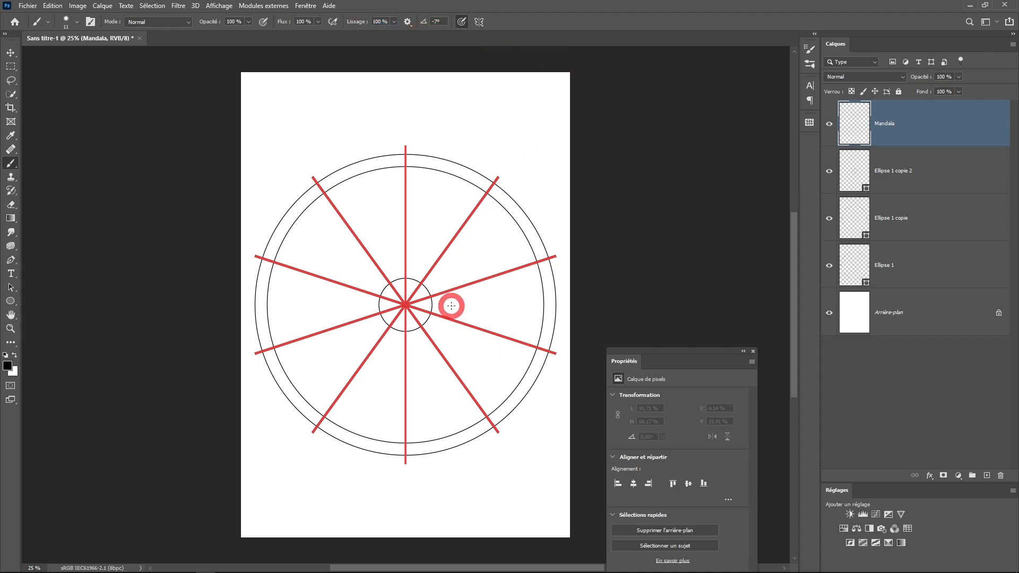
{"action": "scroll", "coordinate": [451, 305], "scroll_direction": "up", "scroll_amount": 3}
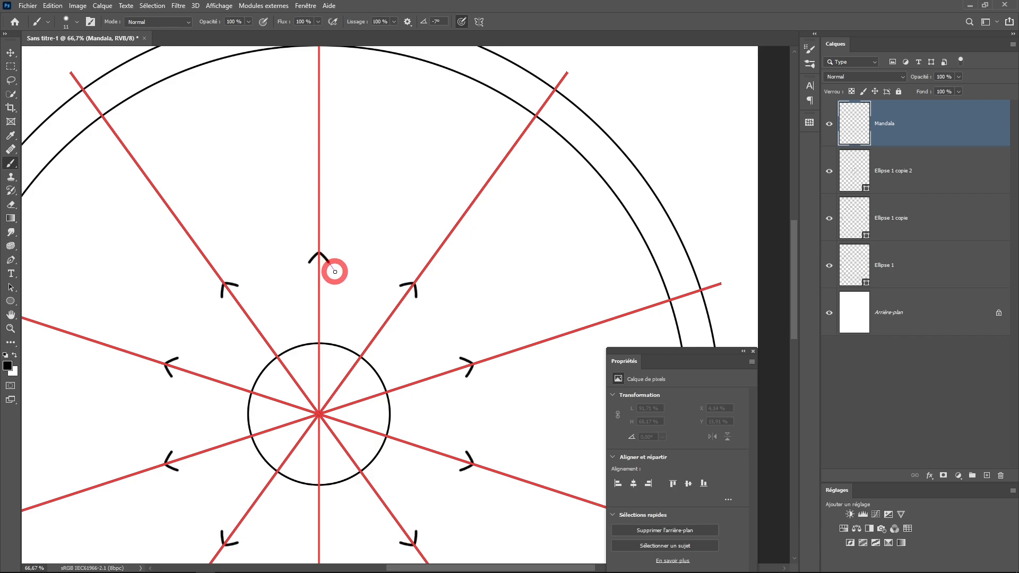
{"action": "left_click_drag", "start_coordinate": [338, 279], "coordinate": [342, 335]}
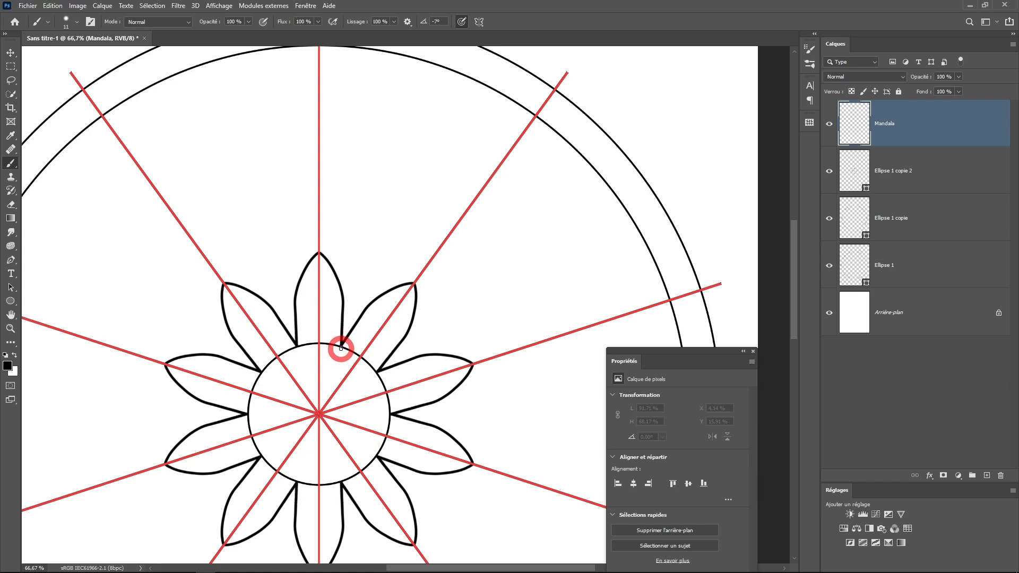
{"action": "left_click_drag", "start_coordinate": [341, 348], "coordinate": [342, 346]}
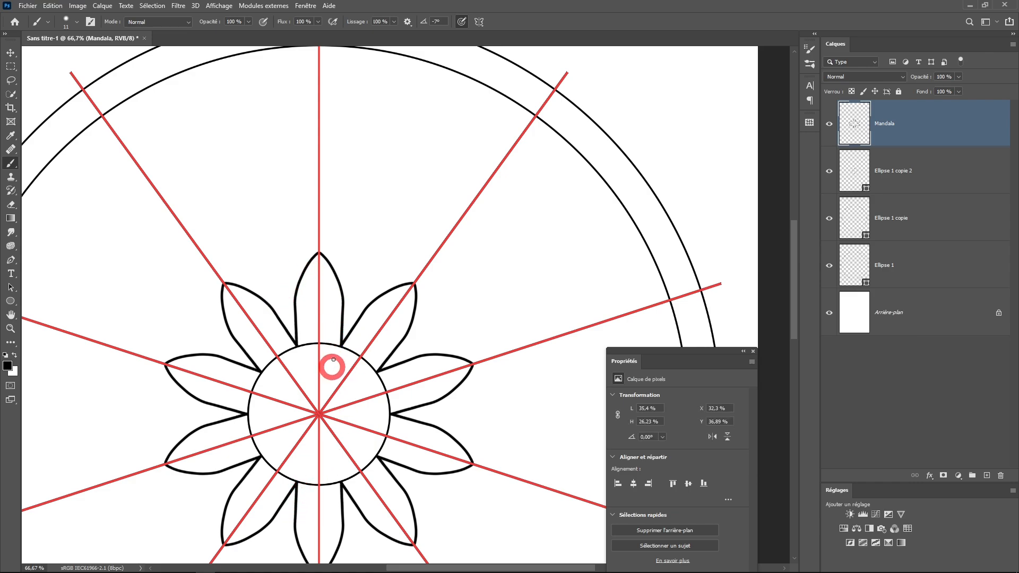
{"action": "key", "text": "ctrl+z"}
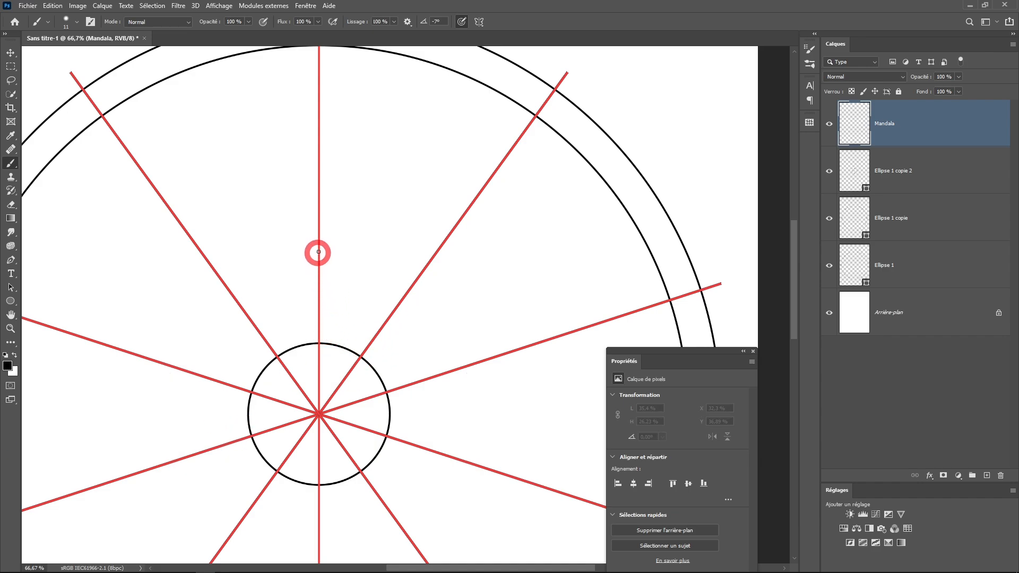
Paint four successive rings of pointed petals outward from the central circle, each growing larger and tucked behind the previous ring
{"action": "mouse_move", "coordinate": [319, 259]}
{"action": "left_mouse_down"}
{"action": "mouse_move", "coordinate": [344, 308]}
{"action": "mouse_move", "coordinate": [342, 346]}
{"action": "left_mouse_up"}
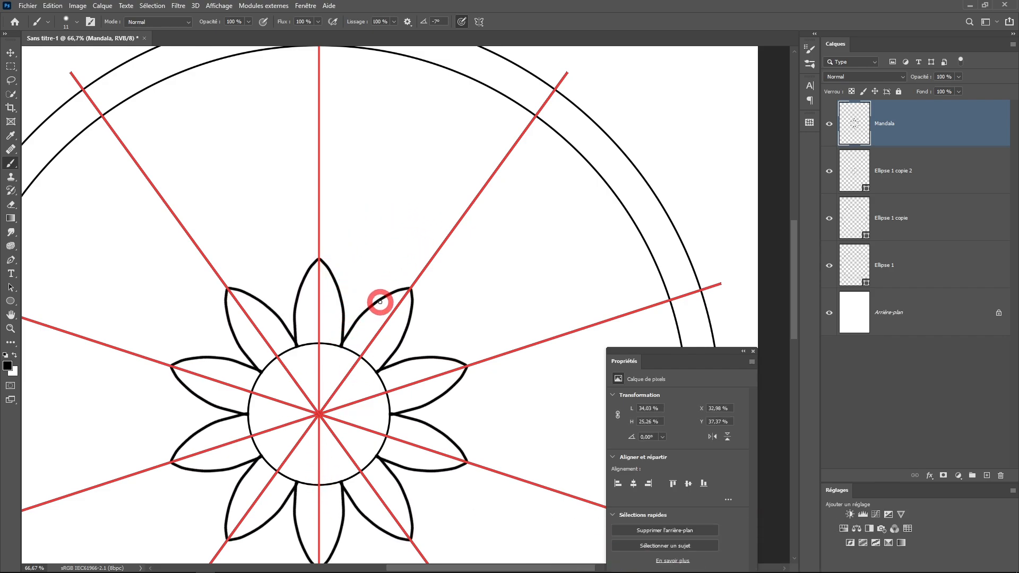
{"action": "left_click_drag", "start_coordinate": [383, 283], "coordinate": [380, 228]}
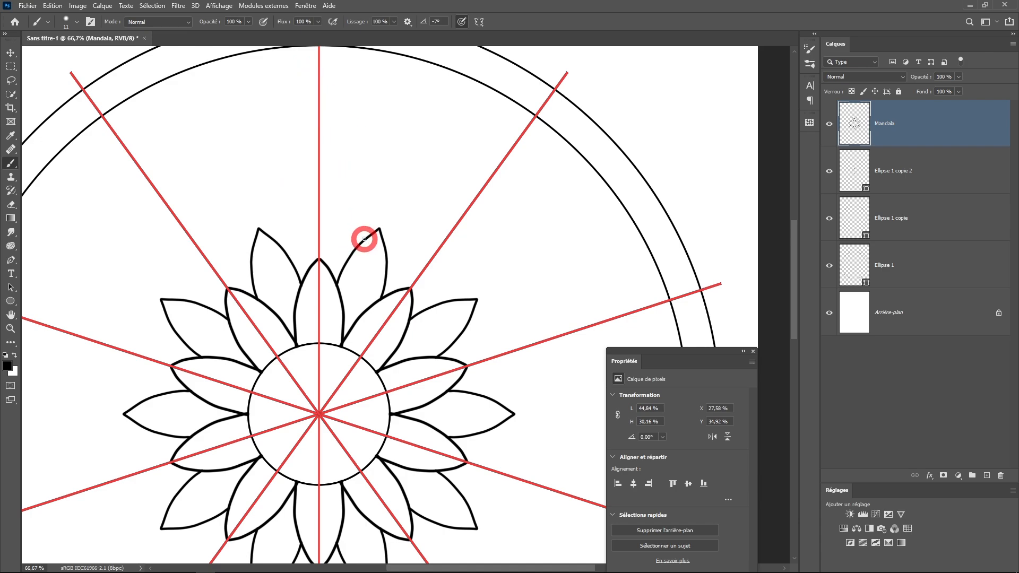
{"action": "left_click_drag", "start_coordinate": [364, 227], "coordinate": [319, 143]}
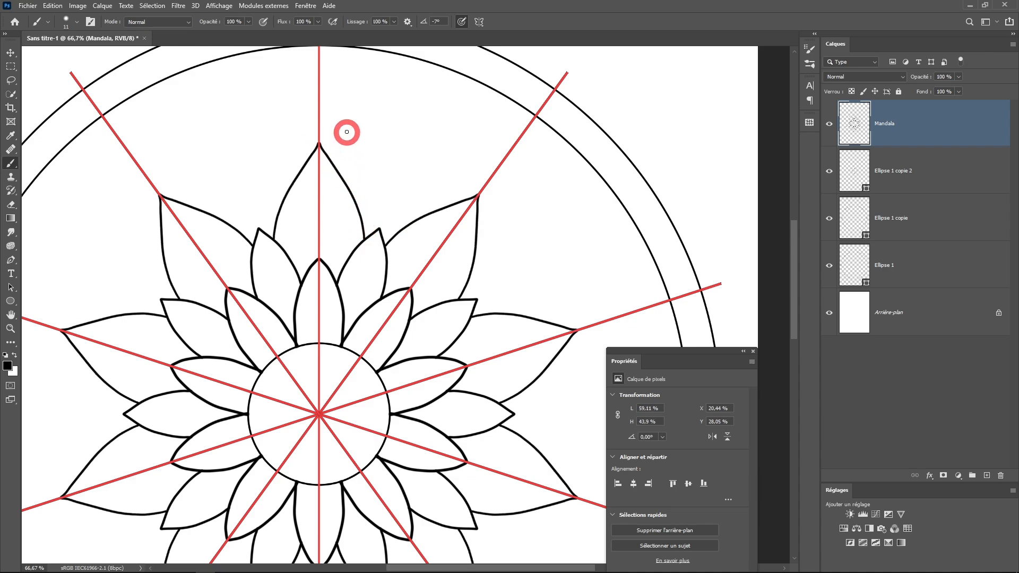
{"action": "mouse_move", "coordinate": [440, 207]}
{"action": "left_mouse_down"}
{"action": "mouse_move", "coordinate": [423, 91]}
{"action": "mouse_move", "coordinate": [460, 138]}
{"action": "left_mouse_up"}
Paint rounded arches that touch the inner large circle at the symmetry axes and end on the outermost pointed petals
{"action": "scroll", "coordinate": [427, 246], "scroll_direction": "up", "scroll_amount": 2}
{"action": "scroll", "coordinate": [400, 276], "scroll_direction": "down", "scroll_amount": 2}
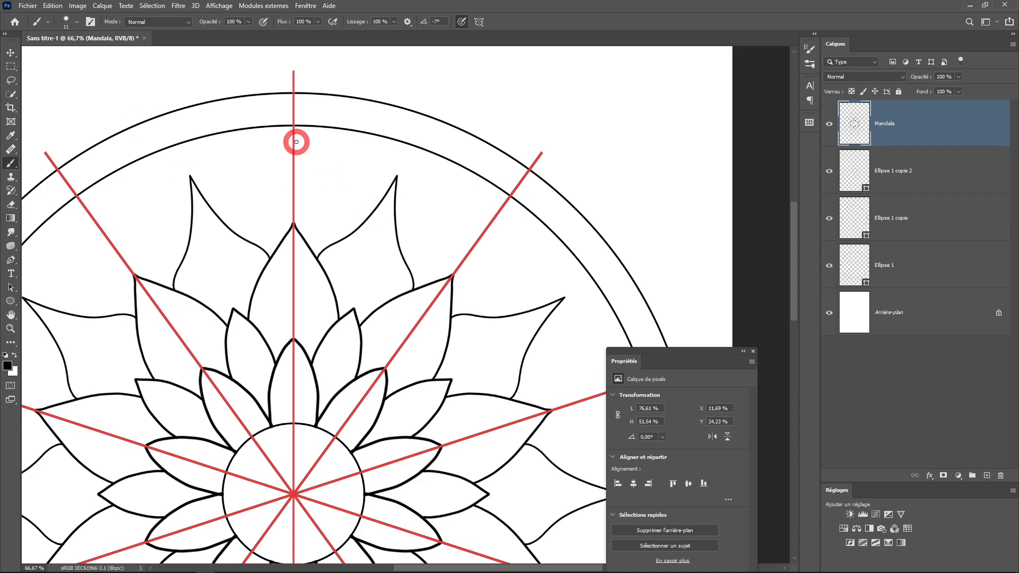
{"action": "mouse_move", "coordinate": [294, 126]}
{"action": "left_mouse_down"}
{"action": "mouse_move", "coordinate": [344, 150]}
{"action": "mouse_move", "coordinate": [375, 198]}
{"action": "left_mouse_up"}
{"action": "key", "text": "ctrl+z"}
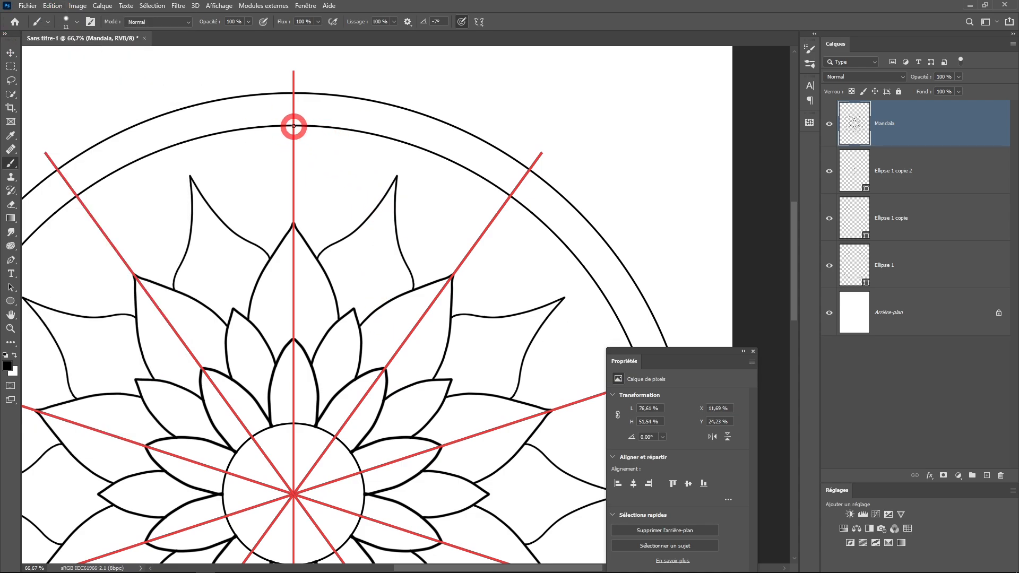
{"action": "left_click_drag", "start_coordinate": [294, 126], "coordinate": [366, 180]}
Erase the arch ends that overshoot into the outermost pointed petals, using a 10 px Eraser
{"action": "scroll", "coordinate": [416, 234], "scroll_direction": "up", "scroll_amount": 2}
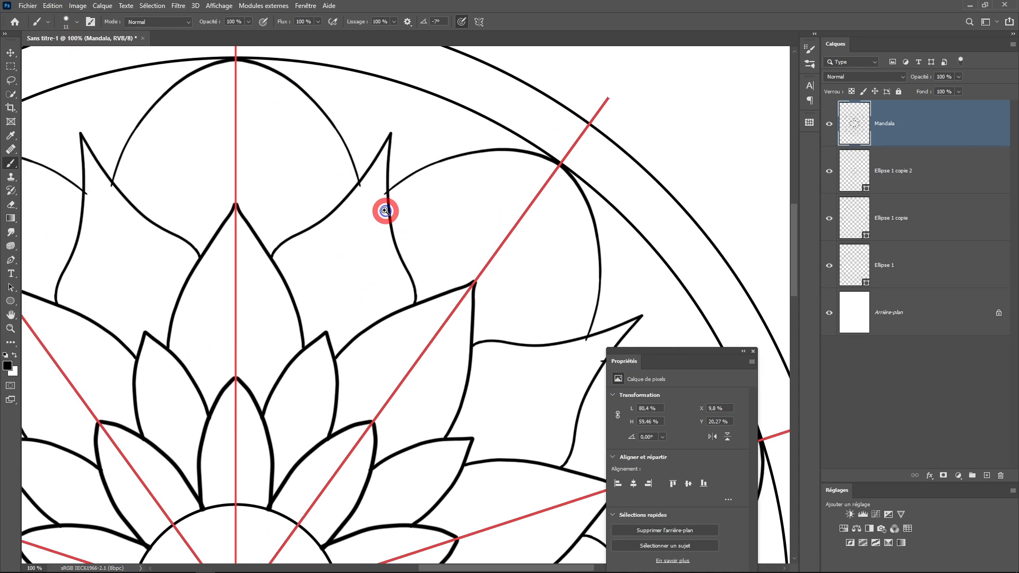
{"action": "scroll", "coordinate": [352, 159], "scroll_direction": "up", "scroll_amount": 1}
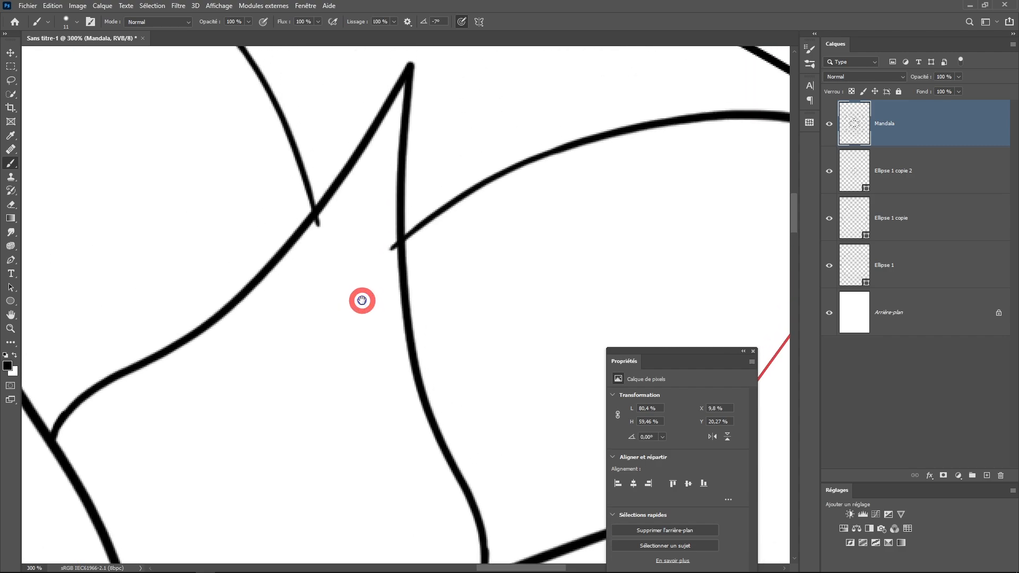
{"action": "left_click", "coordinate": [11, 205]}
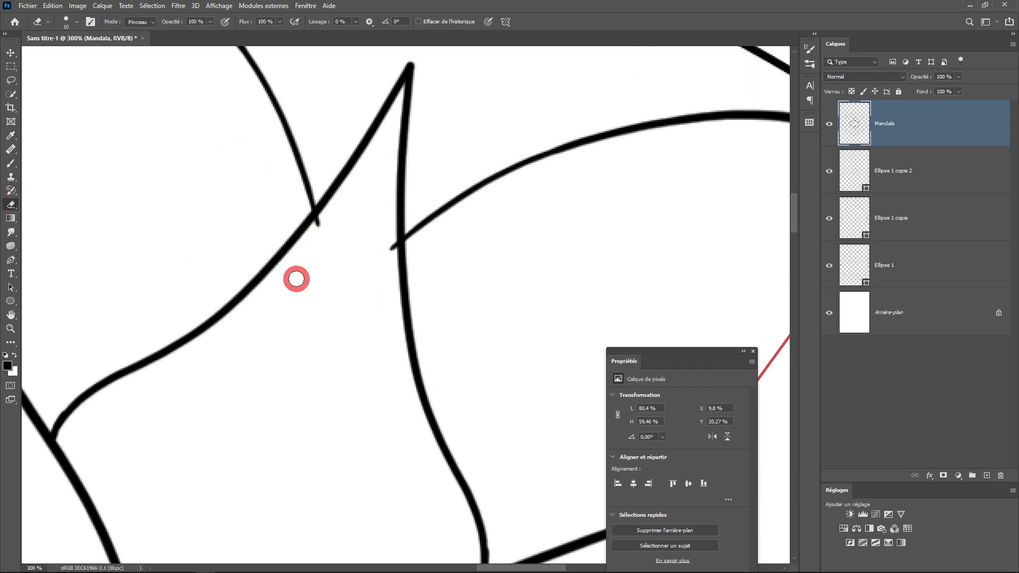
{"action": "right_click", "coordinate": [295, 277]}
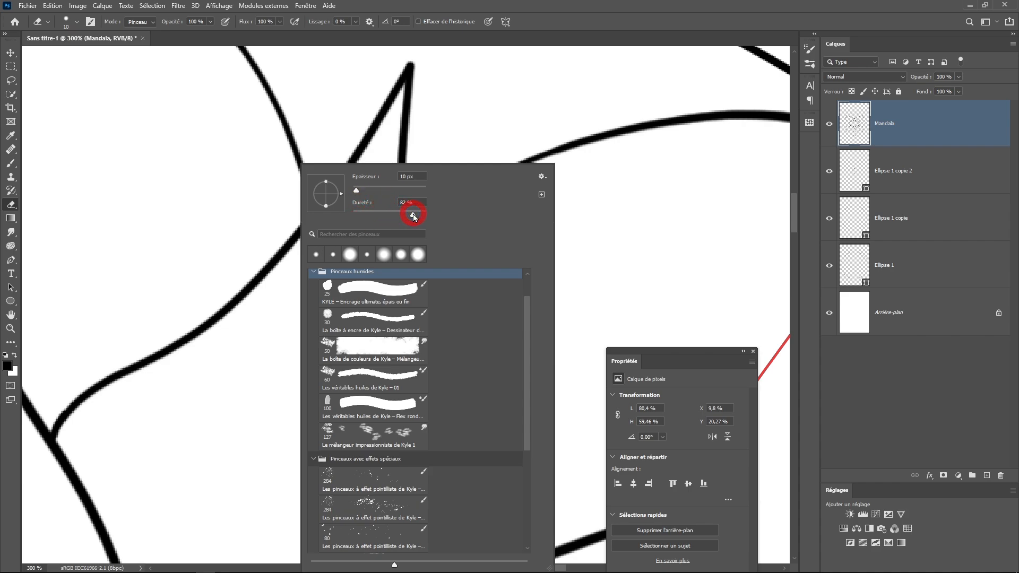
{"action": "left_click", "coordinate": [463, 8]}
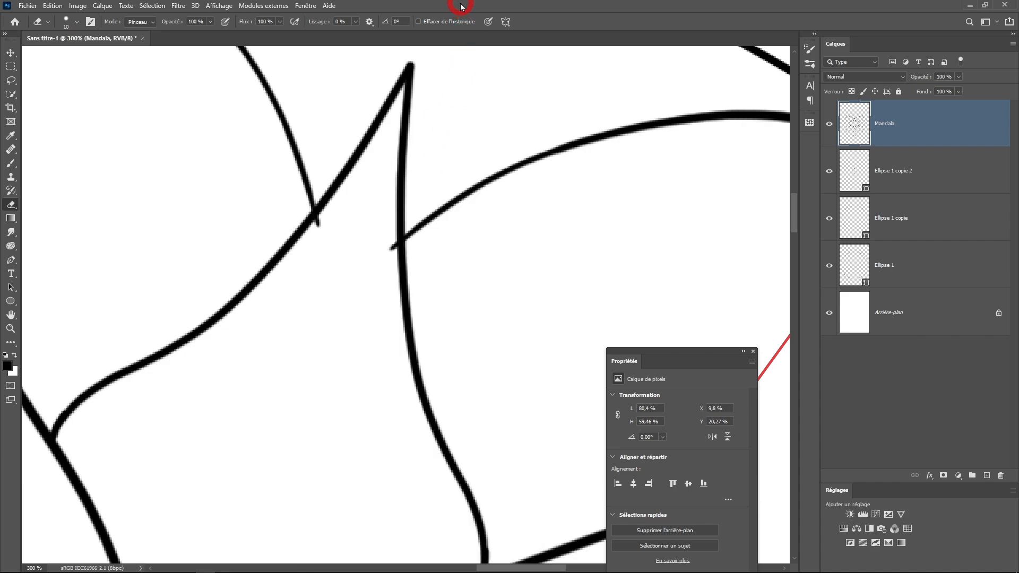
{"action": "left_click", "coordinate": [167, 56]}
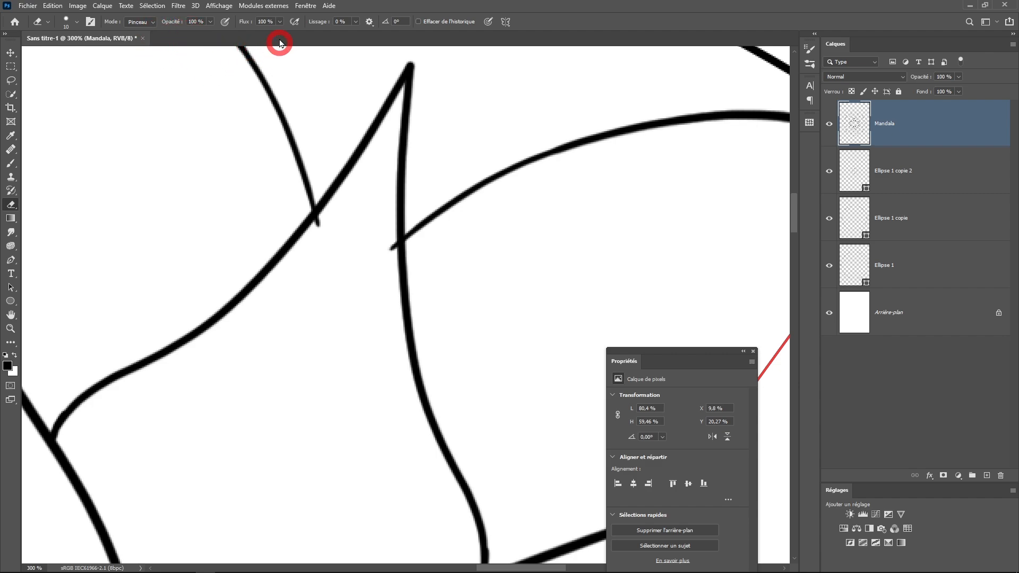
{"action": "mouse_move", "coordinate": [324, 234]}
{"action": "left_mouse_down"}
{"action": "mouse_move", "coordinate": [328, 225]}
{"action": "mouse_move", "coordinate": [319, 230]}
{"action": "mouse_move", "coordinate": [343, 269]}
{"action": "mouse_move", "coordinate": [364, 212]}
{"action": "left_mouse_up"}
Paint a smaller ring inside the central circle and divide the band between them with short radial lines
{"action": "left_click", "coordinate": [339, 269], "text": "alt"}
{"action": "left_click", "coordinate": [339, 269], "text": "alt"}
{"action": "left_click", "coordinate": [340, 276], "text": "alt"}
{"action": "left_click", "coordinate": [364, 214], "text": "alt"}
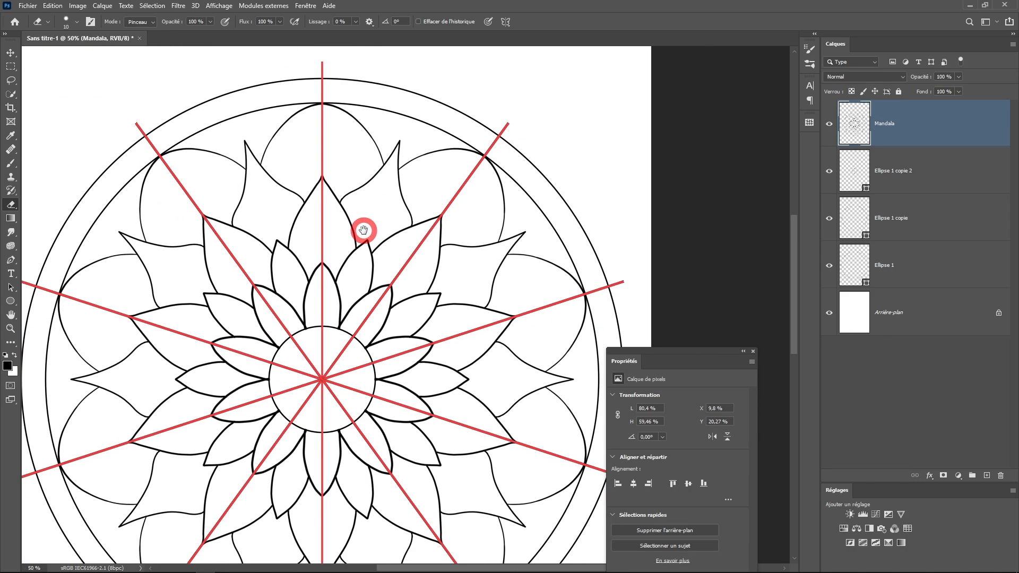
{"action": "left_click", "coordinate": [364, 231], "text": "alt"}
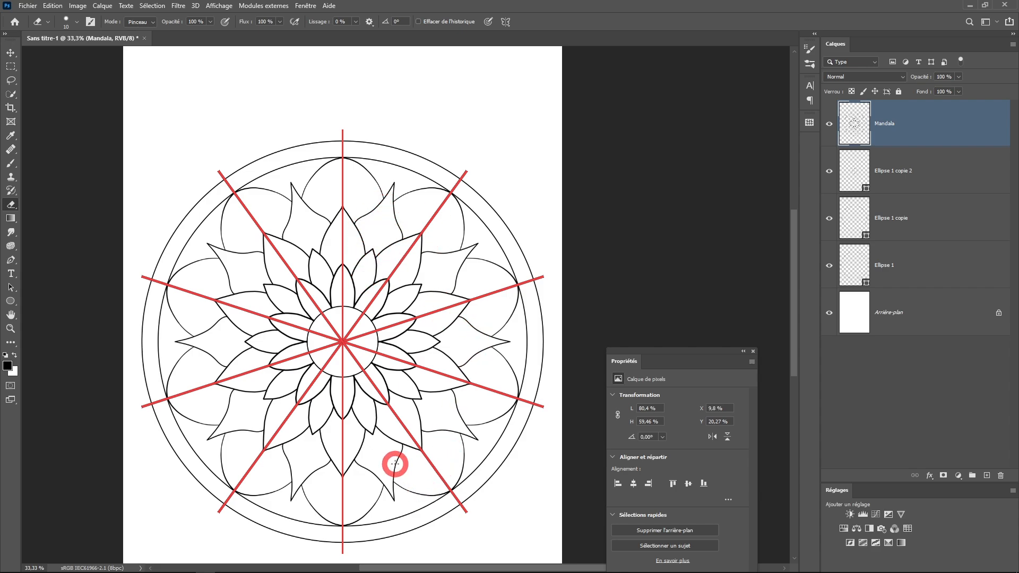
{"action": "scroll", "coordinate": [379, 328], "scroll_direction": "up", "scroll_amount": 4}
{"action": "left_click_drag", "start_coordinate": [341, 332], "coordinate": [485, 316]}
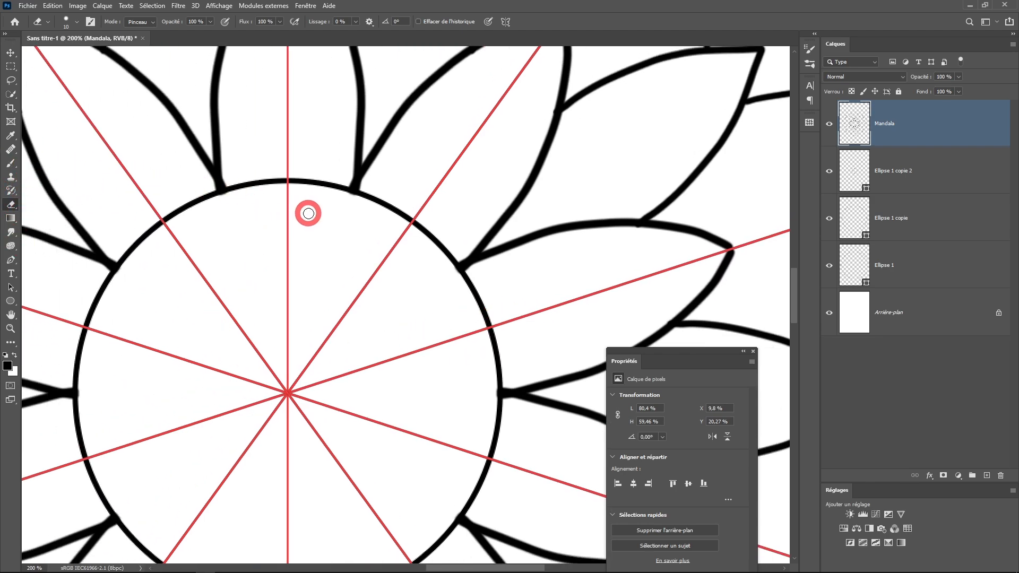
{"action": "left_click", "coordinate": [10, 165]}
{"action": "left_click", "coordinate": [287, 222]}
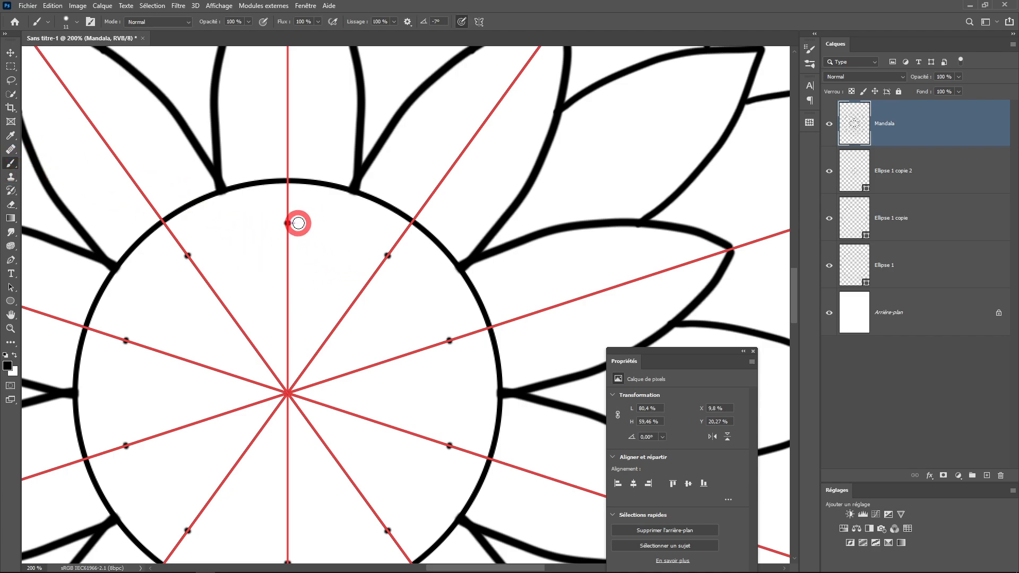
{"action": "left_click_drag", "start_coordinate": [298, 223], "coordinate": [346, 230]}
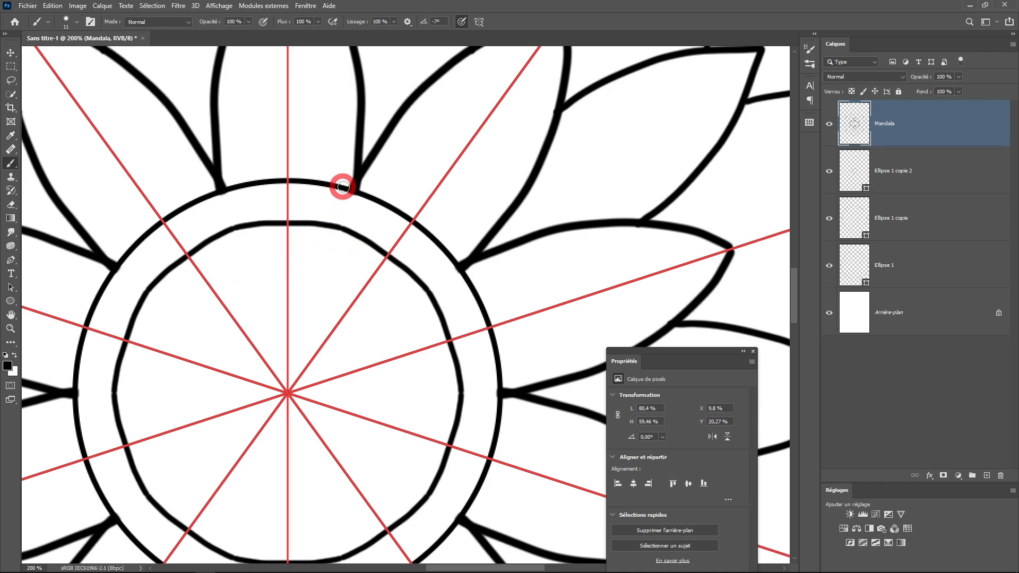
{"action": "left_click_drag", "start_coordinate": [350, 200], "coordinate": [342, 231]}
{"action": "left_click_drag", "start_coordinate": [288, 186], "coordinate": [290, 233]}
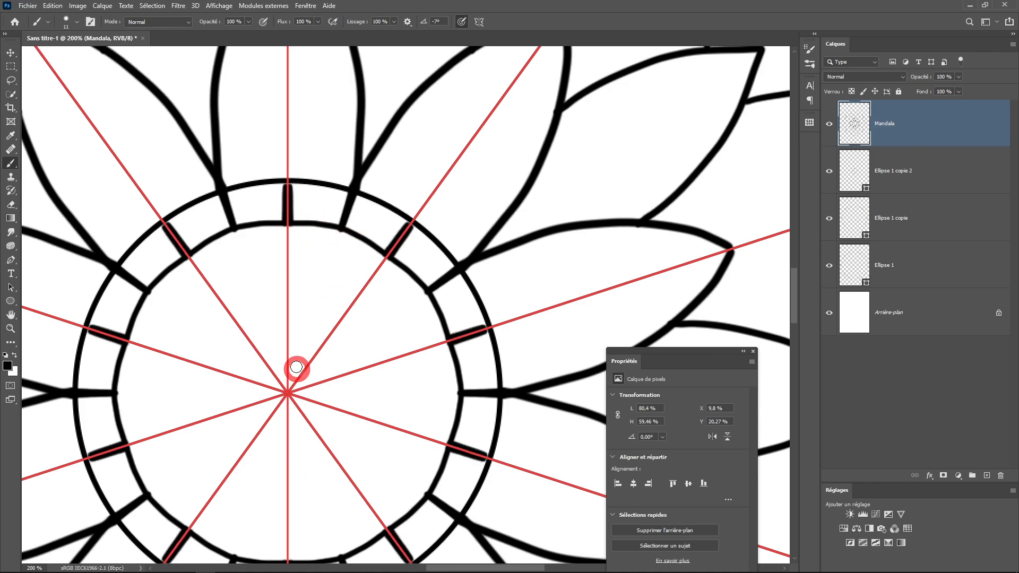
Paint a rosette of overlapping looped petals around the symmetry centre, inside the small inner ring
{"action": "mouse_move", "coordinate": [288, 300]}
{"action": "left_mouse_down"}
{"action": "mouse_move", "coordinate": [326, 313]}
{"action": "mouse_move", "coordinate": [326, 338]}
{"action": "mouse_move", "coordinate": [289, 392]}
{"action": "left_mouse_up"}
{"action": "scroll", "coordinate": [348, 387], "scroll_direction": "down", "scroll_amount": 2}
{"action": "mouse_move", "coordinate": [355, 385]}
{"action": "left_mouse_down"}
{"action": "mouse_move", "coordinate": [348, 402]}
{"action": "mouse_move", "coordinate": [346, 390]}
{"action": "left_mouse_up"}
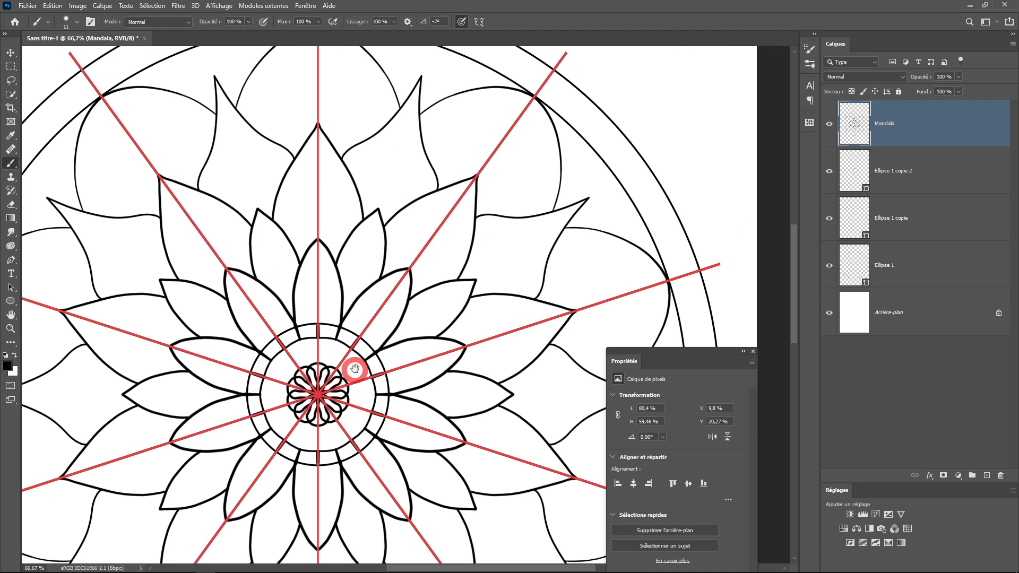
Paint an inner outline inside each petal of the innermost ring and fill it with curved leaf veins
{"action": "scroll", "coordinate": [356, 367], "scroll_direction": "up", "scroll_amount": 1}
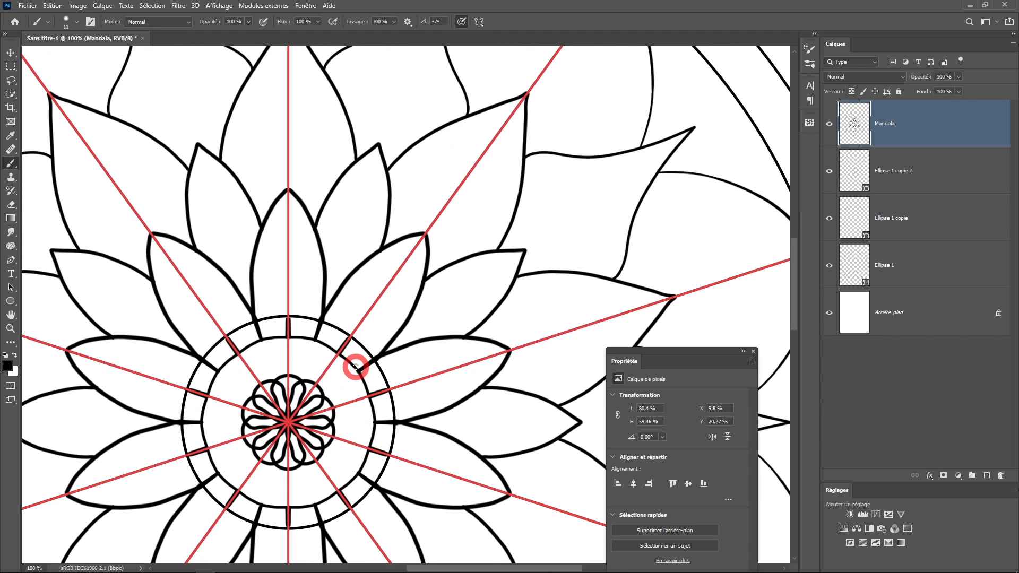
{"action": "scroll", "coordinate": [377, 341], "scroll_direction": "up", "scroll_amount": 1}
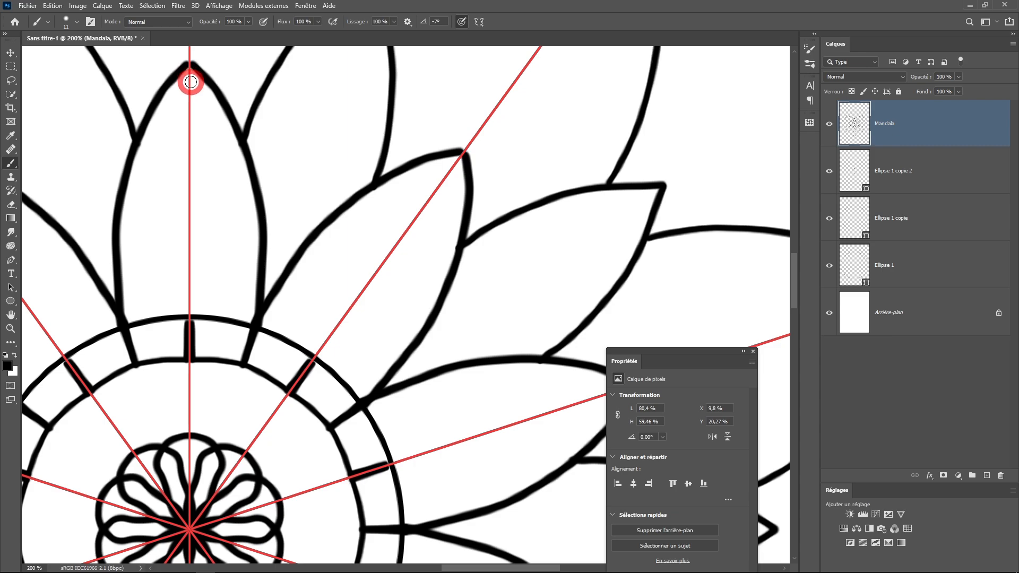
{"action": "mouse_move", "coordinate": [204, 101]}
{"action": "left_mouse_down"}
{"action": "mouse_move", "coordinate": [243, 225]}
{"action": "mouse_move", "coordinate": [243, 332]}
{"action": "left_mouse_up"}
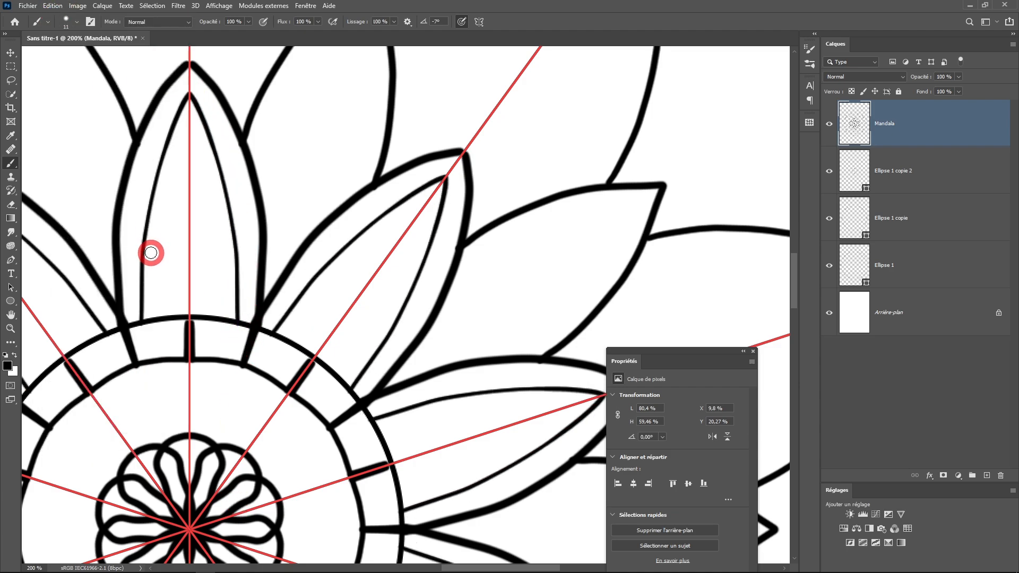
{"action": "mouse_move", "coordinate": [151, 250]}
{"action": "left_mouse_down"}
{"action": "mouse_move", "coordinate": [192, 312]}
{"action": "mouse_move", "coordinate": [228, 250]}
{"action": "left_mouse_up"}
{"action": "left_click_drag", "start_coordinate": [170, 204], "coordinate": [224, 186]}
{"action": "left_click_drag", "start_coordinate": [190, 164], "coordinate": [209, 138]}
Paint an inner outline in each second-ring petal and decorate it with a row of small ovals of different sizes
{"action": "scroll", "coordinate": [329, 247], "scroll_direction": "down", "scroll_amount": 2}
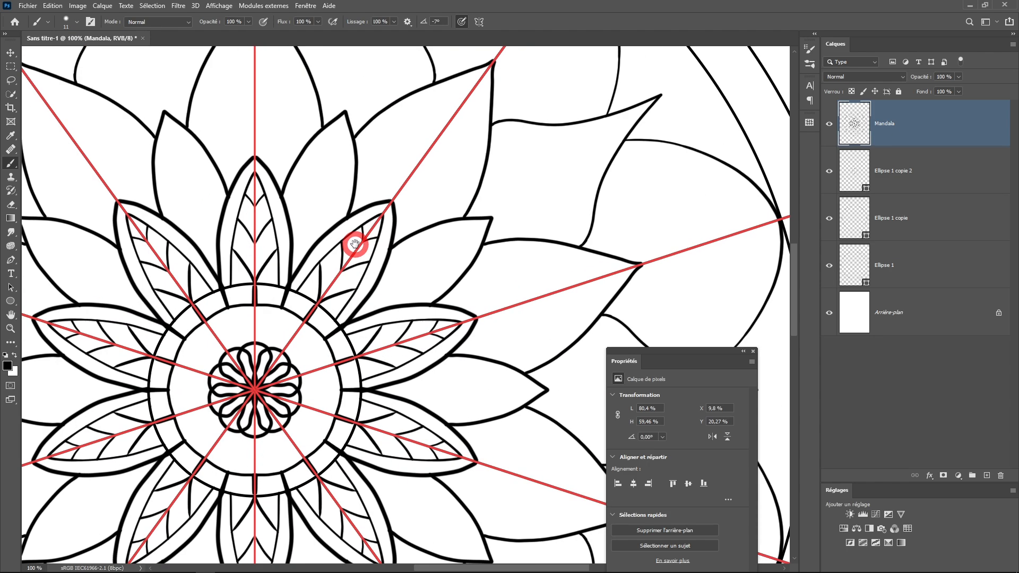
{"action": "scroll", "coordinate": [355, 244], "scroll_direction": "up", "scroll_amount": 2}
{"action": "left_click_drag", "start_coordinate": [240, 295], "coordinate": [342, 162]}
{"action": "left_click_drag", "start_coordinate": [342, 162], "coordinate": [347, 327]}
{"action": "mouse_move", "coordinate": [288, 297]}
{"action": "left_mouse_down"}
{"action": "mouse_move", "coordinate": [298, 319]}
{"action": "mouse_move", "coordinate": [290, 314]}
{"action": "mouse_move", "coordinate": [282, 364]}
{"action": "mouse_move", "coordinate": [276, 351]}
{"action": "left_mouse_up"}
{"action": "key", "text": "ctrl+z"}
{"action": "mouse_move", "coordinate": [315, 235]}
{"action": "left_mouse_down"}
{"action": "mouse_move", "coordinate": [313, 258]}
{"action": "mouse_move", "coordinate": [319, 232]}
{"action": "left_mouse_up"}
Paint inner outlines parallel to the edges of the third-ring petals and the outermost pointed petals
{"action": "scroll", "coordinate": [426, 351], "scroll_direction": "down", "scroll_amount": 2}
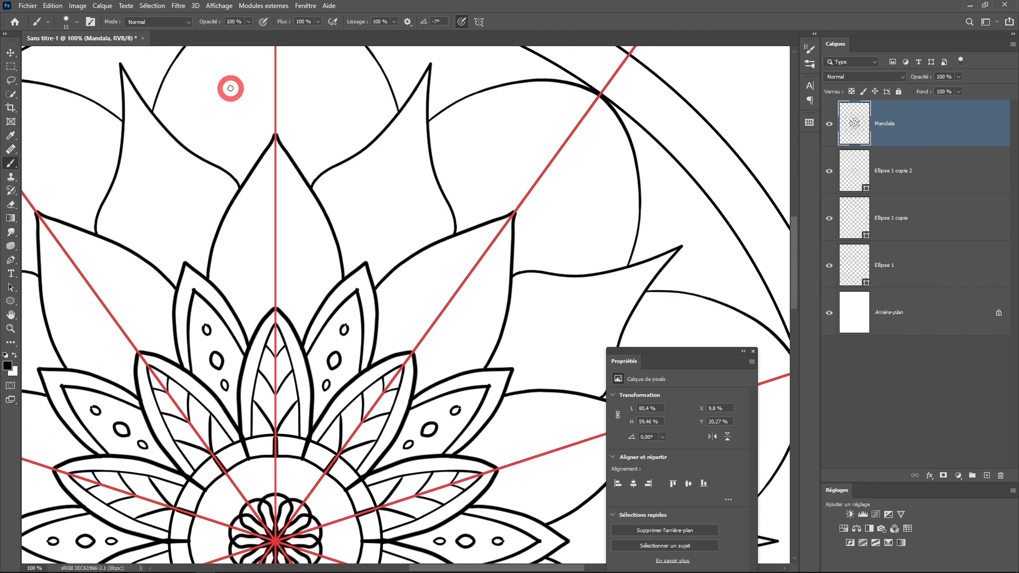
{"action": "left_click_drag", "start_coordinate": [277, 155], "coordinate": [336, 280]}
{"action": "key", "text": "ctrl+z"}
{"action": "left_click_drag", "start_coordinate": [277, 155], "coordinate": [327, 275]}
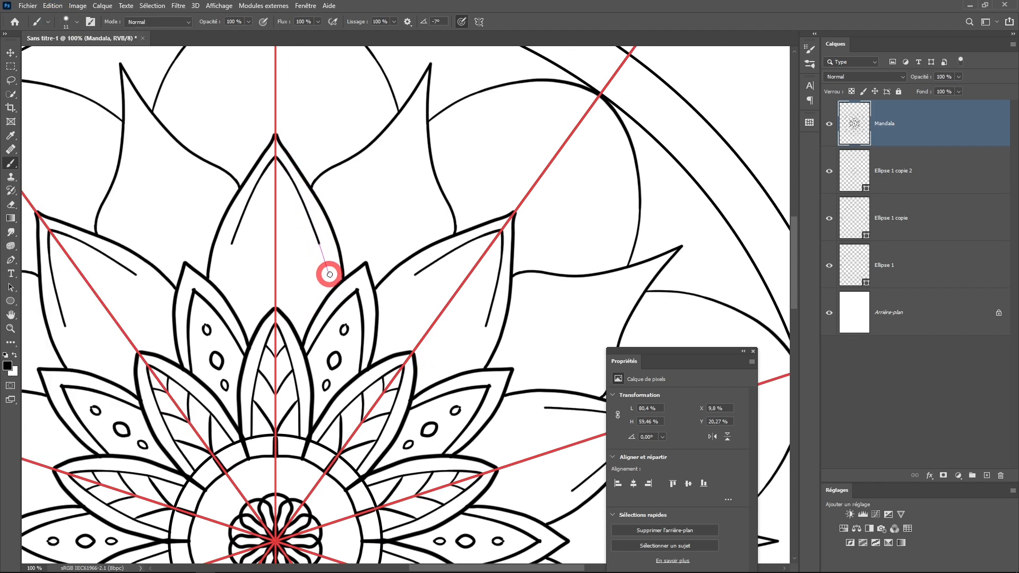
{"action": "left_click_drag", "start_coordinate": [416, 120], "coordinate": [439, 236]}
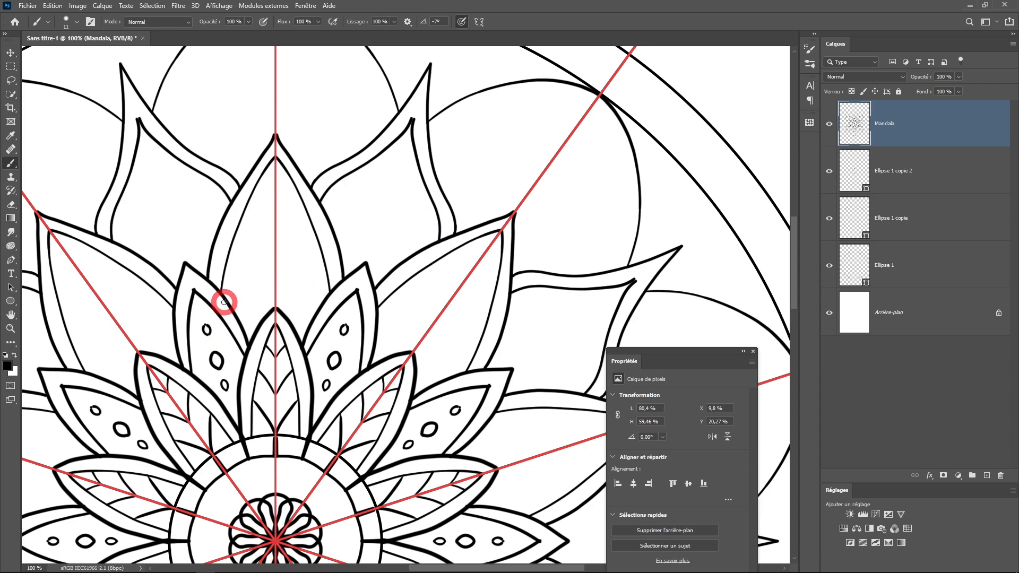
Decorate each third-ring petal with two rounded arcs near its base and a small pointed shape at its tip
{"action": "mouse_move", "coordinate": [318, 310]}
{"action": "left_mouse_down"}
{"action": "mouse_move", "coordinate": [309, 283]}
{"action": "mouse_move", "coordinate": [275, 277]}
{"action": "mouse_move", "coordinate": [318, 263]}
{"action": "mouse_move", "coordinate": [330, 292]}
{"action": "left_mouse_up"}
{"action": "left_click_drag", "start_coordinate": [295, 184], "coordinate": [276, 204]}
{"action": "mouse_move", "coordinate": [287, 160]}
{"action": "left_mouse_down", "text": "ctrl"}
{"action": "mouse_move", "coordinate": [335, 250]}
{"action": "mouse_move", "coordinate": [351, 260]}
{"action": "mouse_move", "coordinate": [248, 389]}
{"action": "mouse_move", "coordinate": [235, 423]}
{"action": "left_mouse_up", "text": "ctrl"}
{"action": "key", "text": "ctrl+z"}
{"action": "left_click_drag", "start_coordinate": [244, 337], "coordinate": [225, 355], "text": "ctrl"}
{"action": "left_click_drag", "start_coordinate": [367, 337], "coordinate": [406, 313], "text": "ctrl"}
{"action": "left_click_drag", "start_coordinate": [201, 277], "coordinate": [169, 397]}
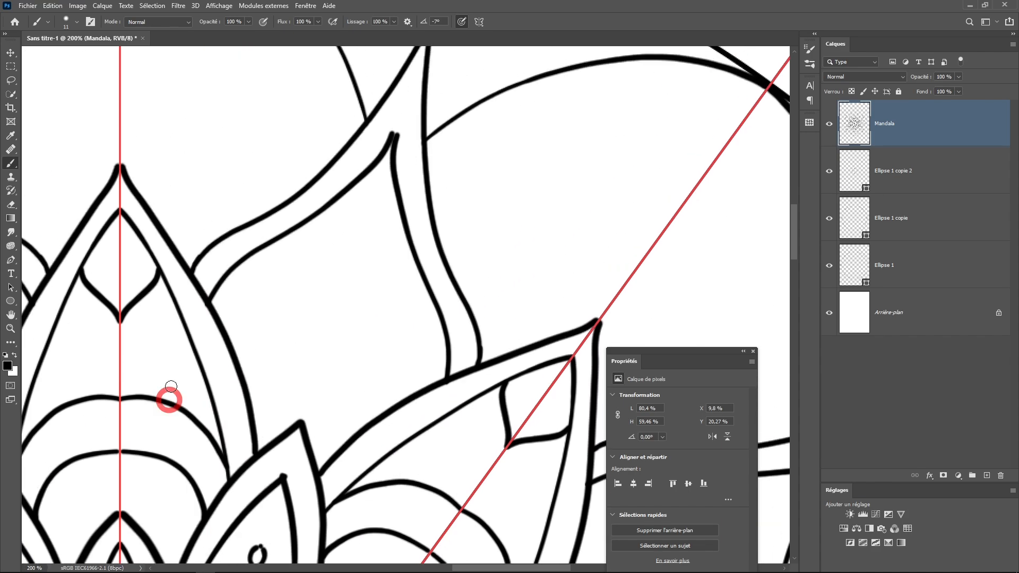
Divide the border bands of the outermost pointed petals into segments with short curved lines
{"action": "left_click_drag", "start_coordinate": [339, 306], "coordinate": [320, 397]}
{"action": "left_click_drag", "start_coordinate": [413, 118], "coordinate": [376, 229]}
{"action": "left_click_drag", "start_coordinate": [408, 275], "coordinate": [384, 295]}
{"action": "left_click_drag", "start_coordinate": [417, 324], "coordinate": [398, 346]}
{"action": "left_click_drag", "start_coordinate": [433, 374], "coordinate": [416, 388]}
{"action": "left_click_drag", "start_coordinate": [456, 418], "coordinate": [427, 434]}
{"action": "left_click_drag", "start_coordinate": [376, 230], "coordinate": [407, 214]}
{"action": "mouse_move", "coordinate": [387, 281]}
{"action": "left_mouse_down", "text": "ctrl"}
{"action": "mouse_move", "coordinate": [355, 311]}
{"action": "mouse_move", "coordinate": [418, 318]}
{"action": "left_mouse_up", "text": "ctrl"}
Paint a central rib in each outermost pointed petal and circles along it that shrink towards the tip
{"action": "left_click_drag", "start_coordinate": [379, 111], "coordinate": [285, 393]}
{"action": "mouse_move", "coordinate": [372, 300]}
{"action": "left_mouse_down"}
{"action": "mouse_move", "coordinate": [387, 302]}
{"action": "mouse_move", "coordinate": [357, 301]}
{"action": "mouse_move", "coordinate": [368, 301]}
{"action": "left_mouse_up"}
{"action": "mouse_move", "coordinate": [375, 240]}
{"action": "left_mouse_down"}
{"action": "mouse_move", "coordinate": [386, 260]}
{"action": "mouse_move", "coordinate": [377, 237]}
{"action": "left_mouse_up"}
{"action": "left_click_drag", "start_coordinate": [374, 198], "coordinate": [373, 200]}
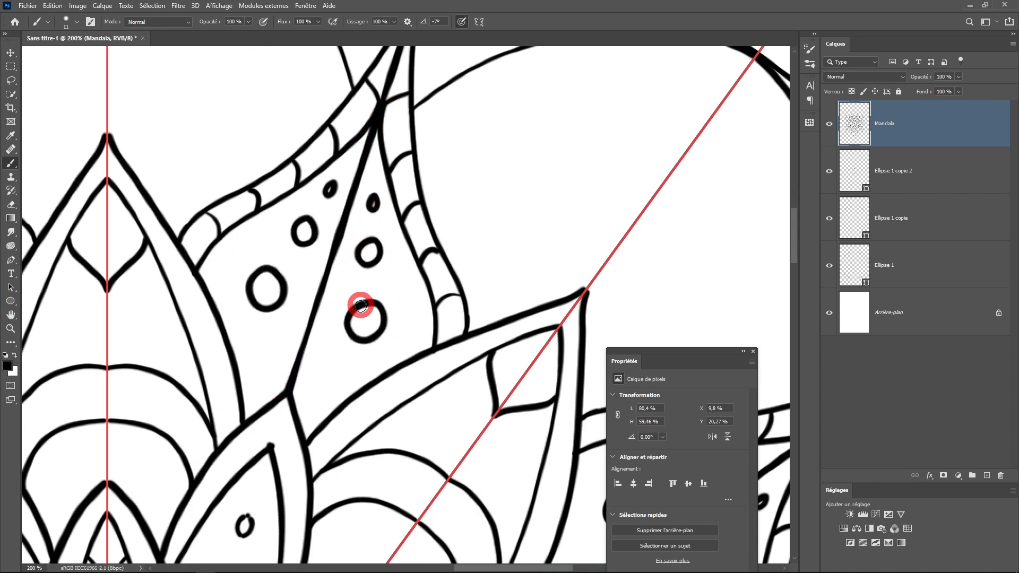
{"action": "left_click_drag", "start_coordinate": [328, 364], "coordinate": [334, 361]}
{"action": "key", "text": "ctrl+minus"}
{"action": "key", "text": "ctrl+minus"}
Paint a parallel arch inside each large rounded arch and a smaller pointed arch behind the third-ring petal tip
{"action": "left_click_drag", "start_coordinate": [364, 326], "coordinate": [361, 273]}
{"action": "left_click_drag", "start_coordinate": [361, 158], "coordinate": [355, 281]}
{"action": "left_click_drag", "start_coordinate": [355, 281], "coordinate": [378, 319], "text": "ctrl"}
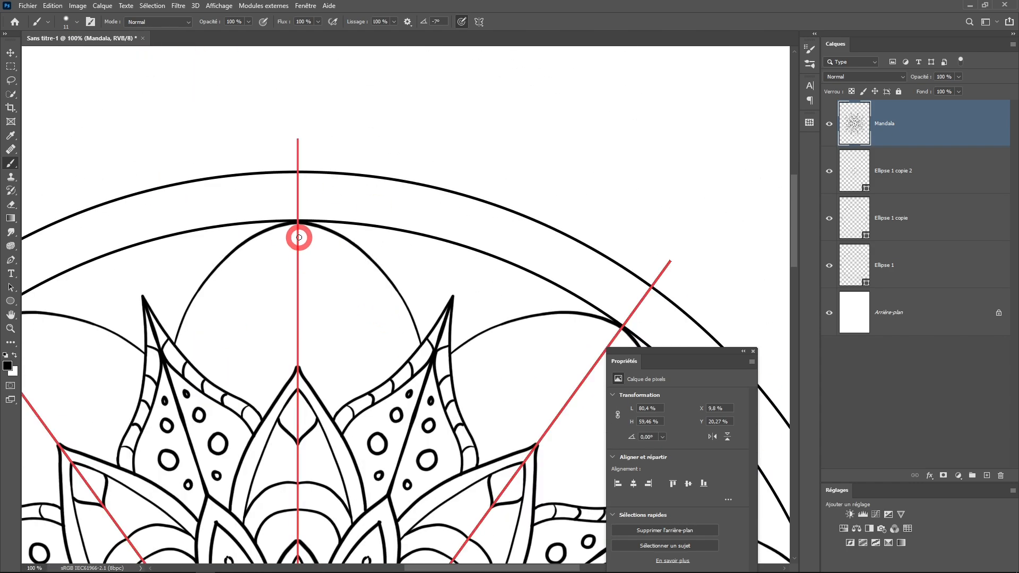
{"action": "mouse_move", "coordinate": [298, 237]}
{"action": "left_mouse_down"}
{"action": "mouse_move", "coordinate": [388, 319]}
{"action": "mouse_move", "coordinate": [404, 366]}
{"action": "left_mouse_up"}
{"action": "mouse_move", "coordinate": [303, 291]}
{"action": "left_mouse_down"}
{"action": "mouse_move", "coordinate": [355, 371]}
{"action": "mouse_move", "coordinate": [298, 364]}
{"action": "mouse_move", "coordinate": [317, 391]}
{"action": "left_mouse_up"}
Undo the first curved lines in the small pointed arches and paint three curved veins on each side instead
{"action": "left_click", "coordinate": [52, 6]}
{"action": "left_click_drag", "start_coordinate": [307, 382], "coordinate": [345, 345]}
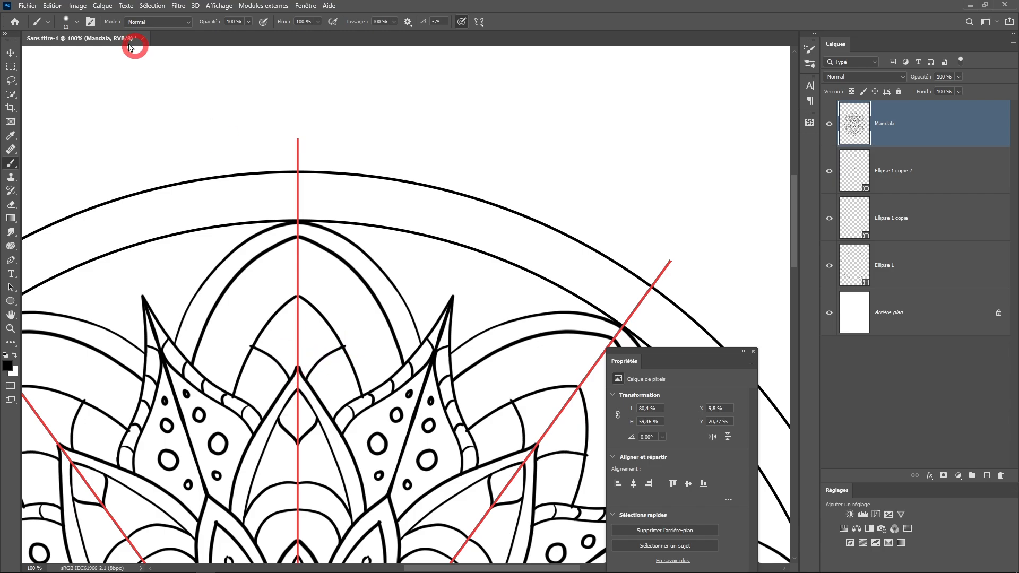
{"action": "left_click", "coordinate": [52, 6]}
{"action": "left_click", "coordinate": [69, 16]}
{"action": "left_click_drag", "start_coordinate": [309, 383], "coordinate": [343, 339]}
{"action": "left_click_drag", "start_coordinate": [322, 403], "coordinate": [356, 370]}
{"action": "left_click_drag", "start_coordinate": [298, 366], "coordinate": [322, 317]}
Erase the arch line ends that overshoot into the outermost petals' border bands, using a 10 px Eraser
{"action": "scroll", "coordinate": [380, 348], "scroll_direction": "up", "scroll_amount": 3}
{"action": "left_click", "coordinate": [11, 205]}
{"action": "scroll", "coordinate": [347, 282], "scroll_direction": "up", "scroll_amount": 1}
{"action": "mouse_move", "coordinate": [340, 274]}
{"action": "left_mouse_down"}
{"action": "mouse_move", "coordinate": [328, 257]}
{"action": "mouse_move", "coordinate": [336, 285]}
{"action": "left_mouse_up"}
{"action": "left_click_drag", "start_coordinate": [394, 387], "coordinate": [395, 407]}
{"action": "scroll", "coordinate": [405, 368], "scroll_direction": "down", "scroll_amount": 1}
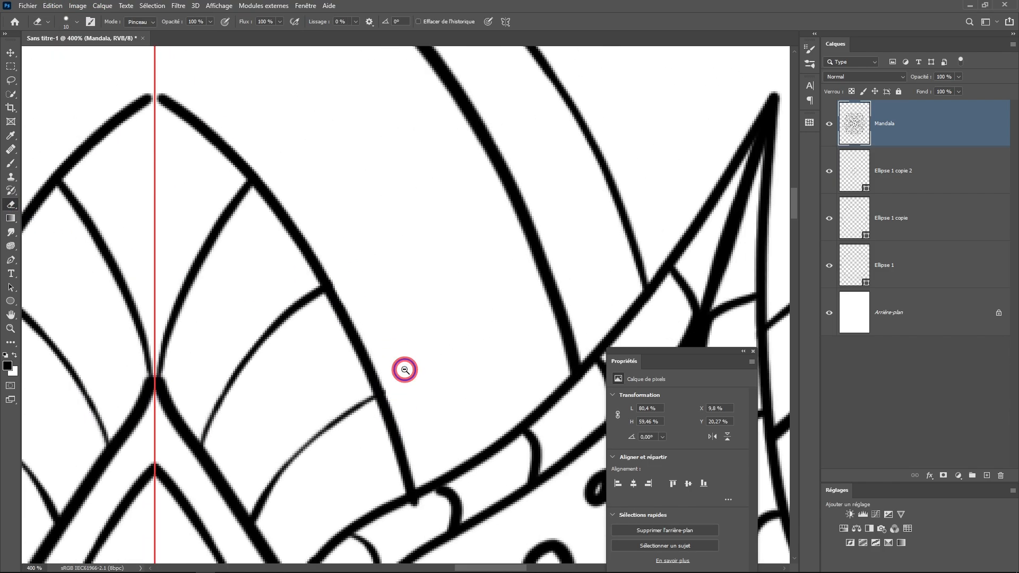
{"action": "left_click_drag", "start_coordinate": [405, 368], "coordinate": [414, 239]}
{"action": "scroll", "coordinate": [422, 402], "scroll_direction": "up", "scroll_amount": 1}
{"action": "scroll", "coordinate": [424, 399], "scroll_direction": "up", "scroll_amount": 1}
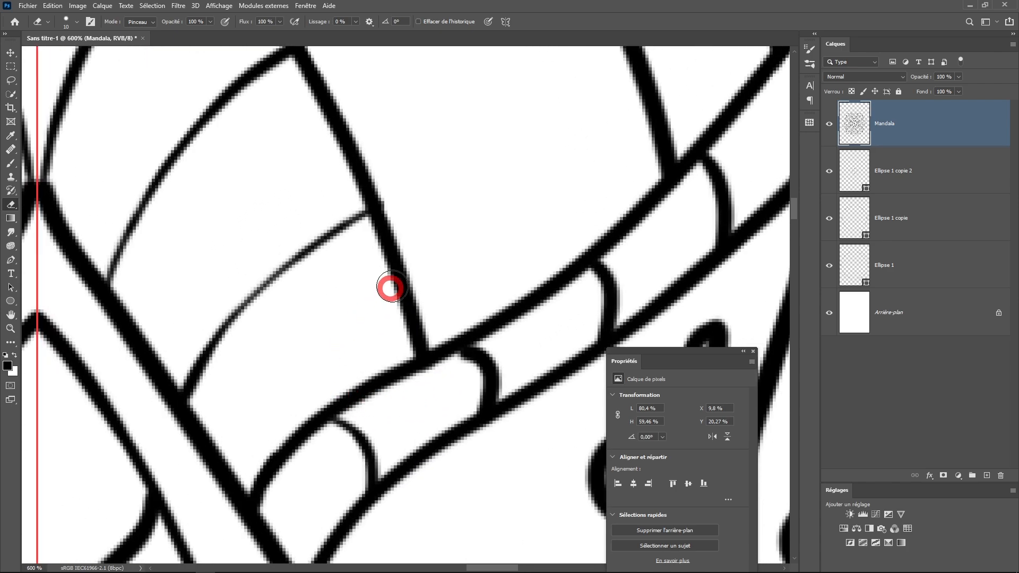
{"action": "scroll", "coordinate": [417, 218], "scroll_direction": "down", "scroll_amount": 2}
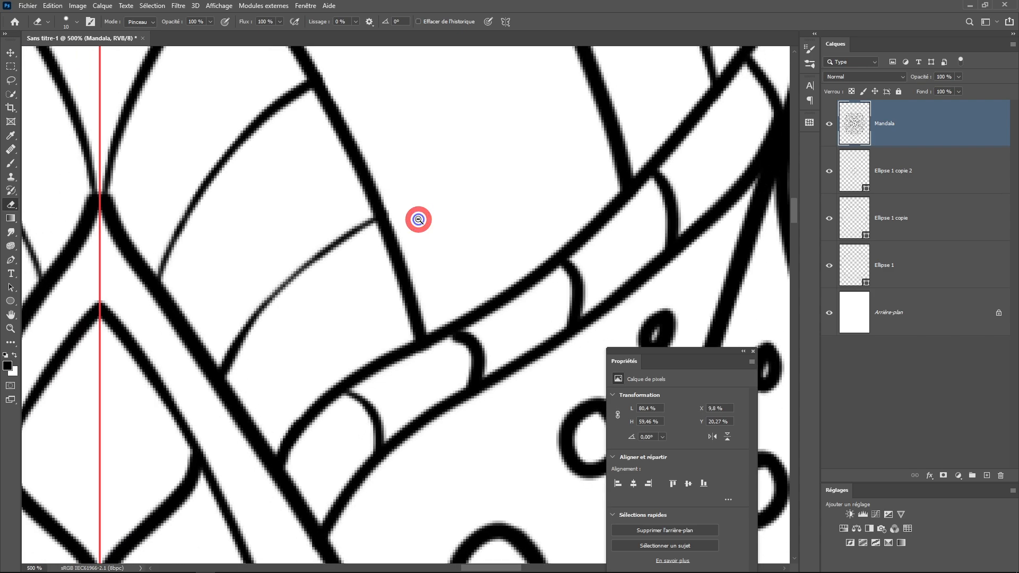
{"action": "scroll", "coordinate": [407, 247], "scroll_direction": "down", "scroll_amount": 3}
{"action": "scroll", "coordinate": [376, 380], "scroll_direction": "up", "scroll_amount": 4}
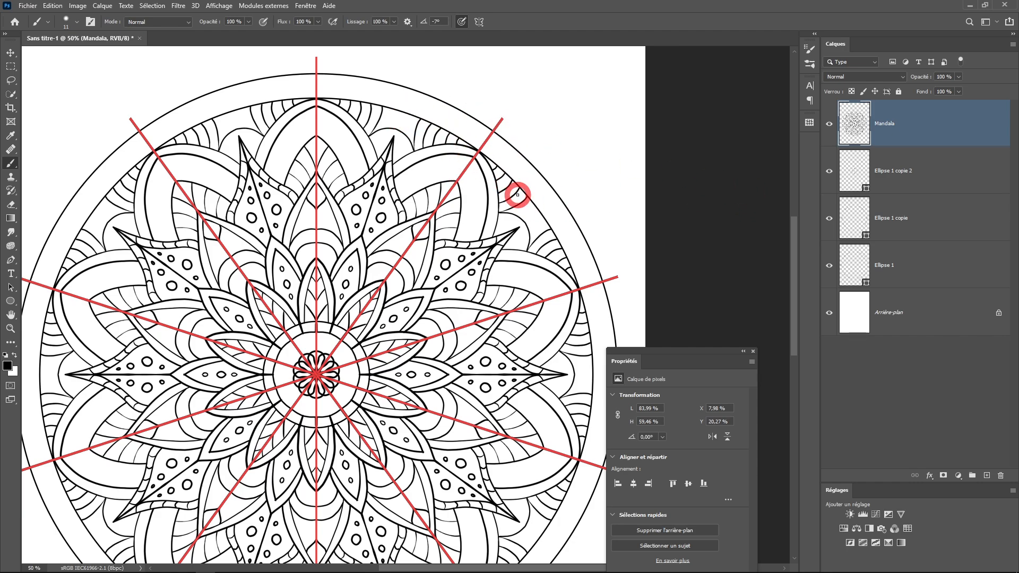
Rasterize the three ellipse layers and merge them into a single layer
{"action": "left_click", "coordinate": [933, 174]}
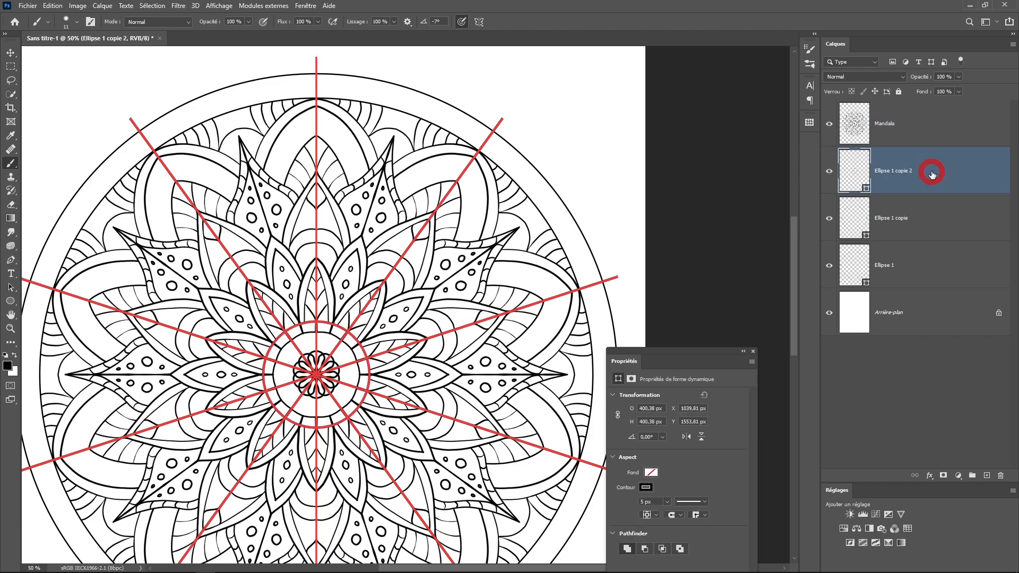
{"action": "left_click", "coordinate": [933, 271], "text": "shift"}
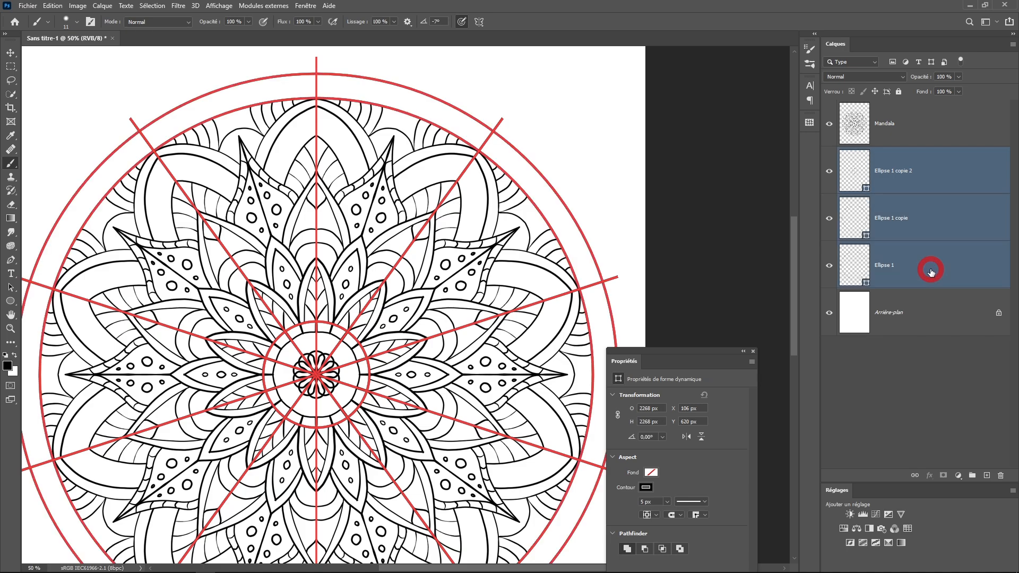
{"action": "right_click", "coordinate": [927, 228]}
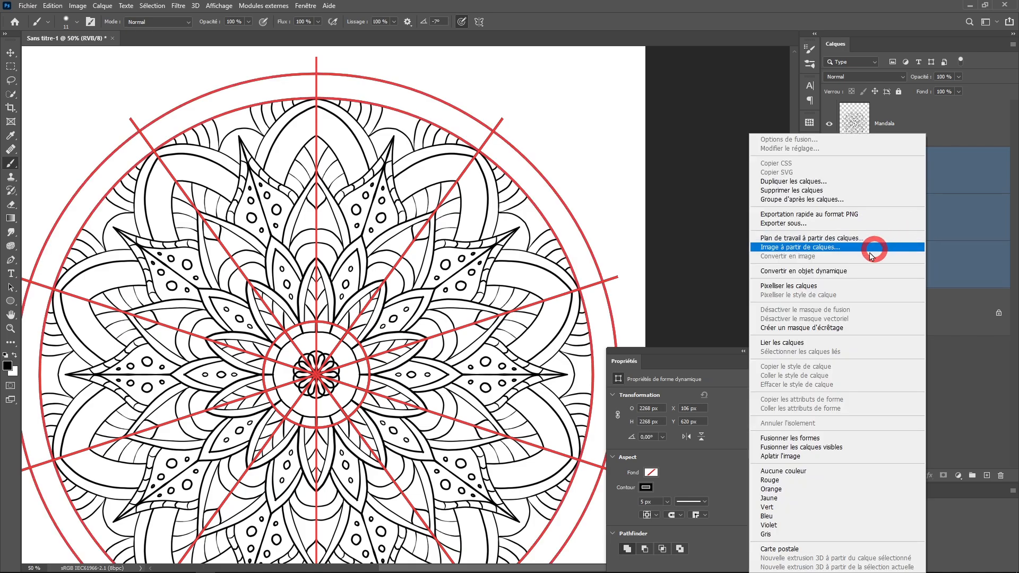
{"action": "left_click", "coordinate": [804, 287]}
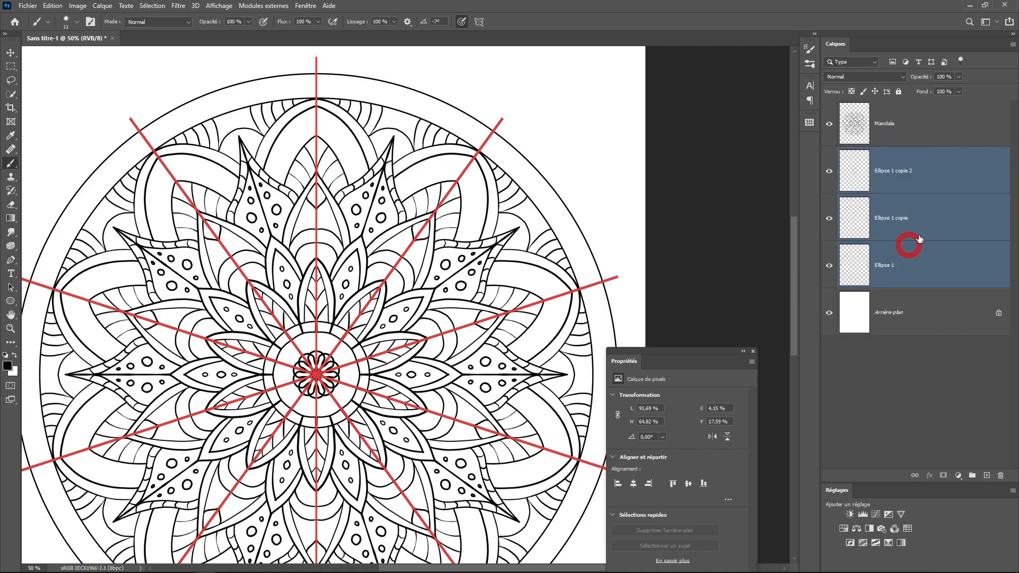
{"action": "right_click", "coordinate": [930, 178]}
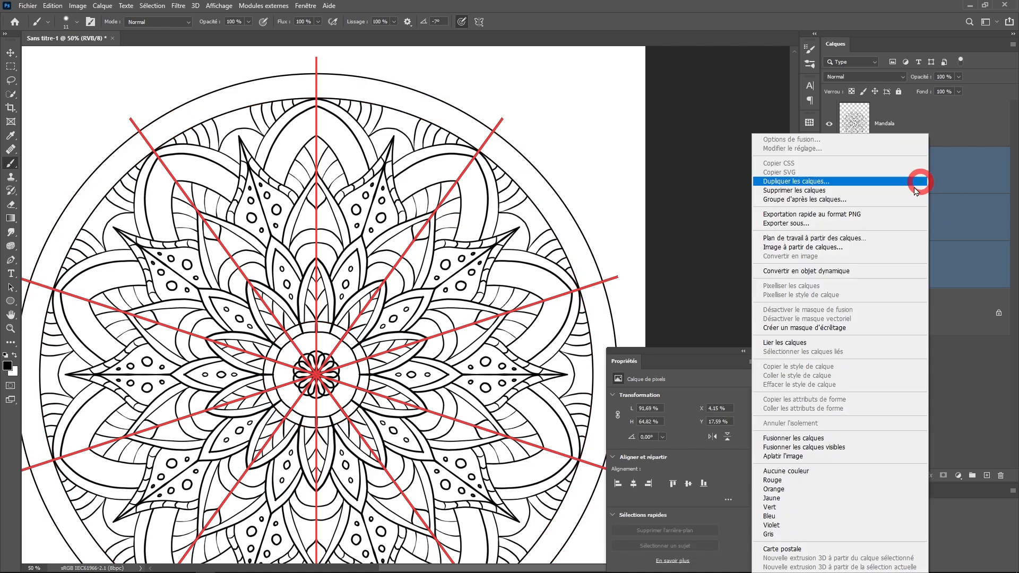
{"action": "left_click", "coordinate": [840, 440]}
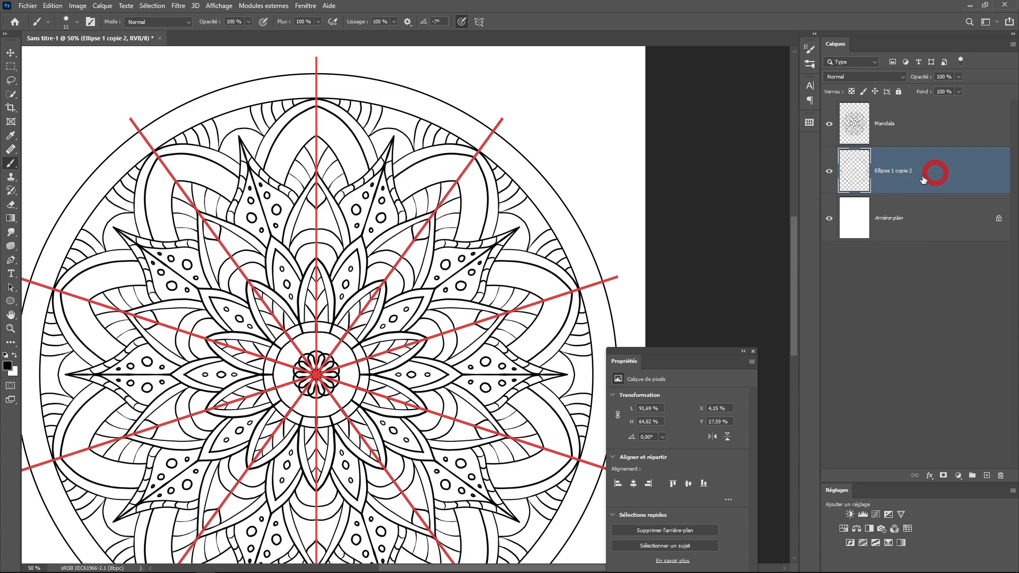
{"action": "left_click", "coordinate": [830, 172]}
{"action": "left_click", "coordinate": [830, 171]}
{"action": "left_click", "coordinate": [830, 172]}
{"action": "left_click", "coordinate": [829, 171]}
Add a new layer directly above the background and name it Couleurs
{"action": "left_click", "coordinate": [924, 227]}
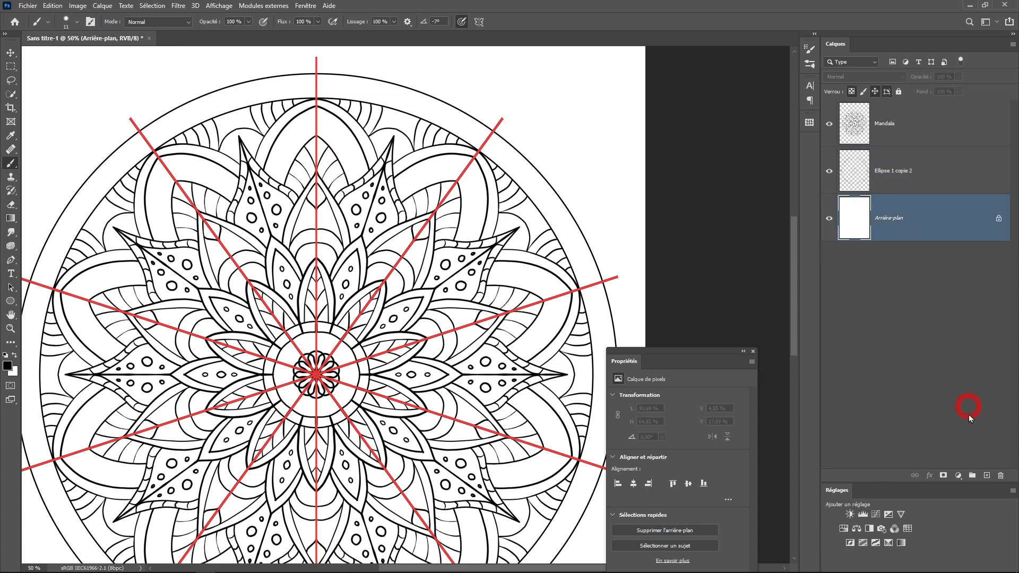
{"action": "left_click", "coordinate": [987, 476]}
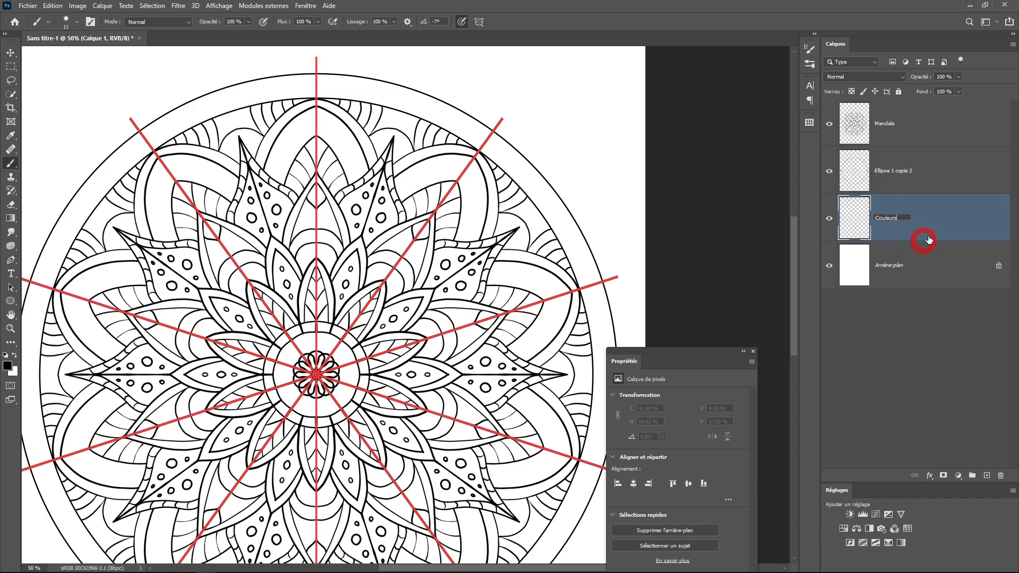
{"action": "left_click", "coordinate": [945, 183]}
{"action": "left_click", "coordinate": [904, 228]}
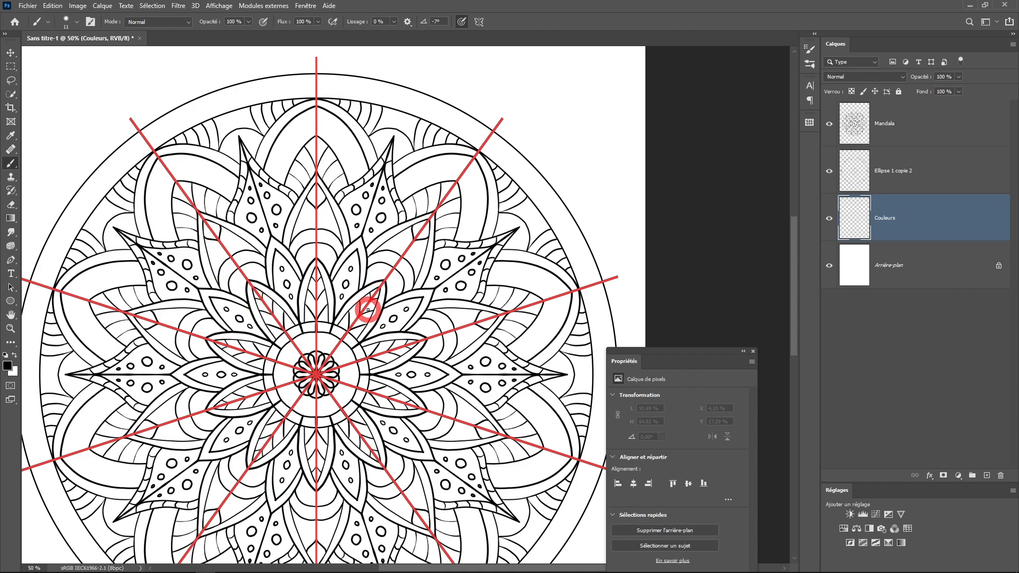
Display the colour swatches beside the drawing and choose a light blue as the foreground colour
{"action": "left_click", "coordinate": [305, 6]}
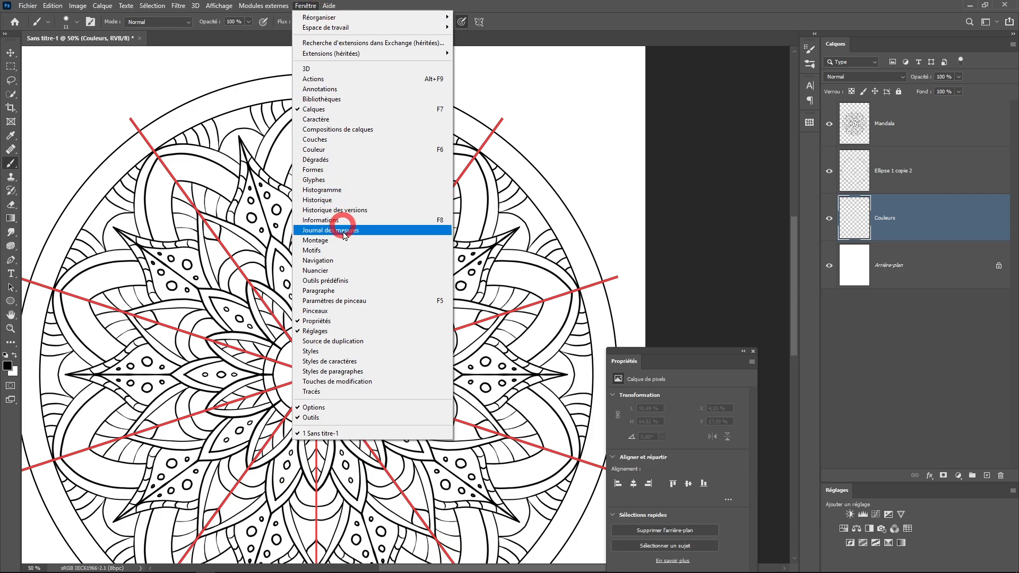
{"action": "left_click", "coordinate": [340, 271]}
{"action": "left_click_drag", "start_coordinate": [104, 99], "coordinate": [652, 63]}
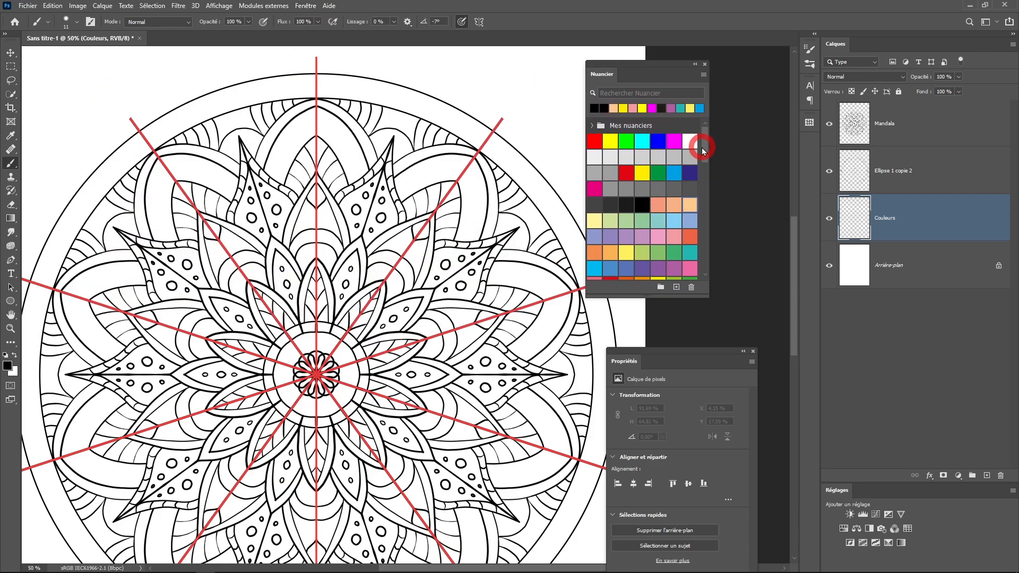
{"action": "mouse_move", "coordinate": [702, 150]}
{"action": "left_mouse_down"}
{"action": "mouse_move", "coordinate": [706, 250]}
{"action": "mouse_move", "coordinate": [708, 159]}
{"action": "left_mouse_up"}
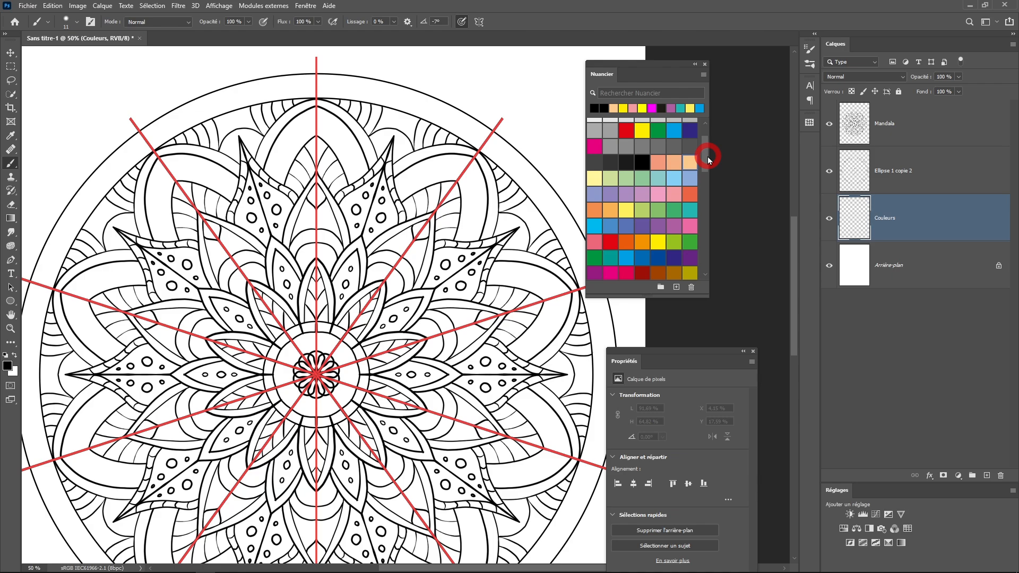
{"action": "left_click_drag", "start_coordinate": [654, 65], "coordinate": [722, 63]}
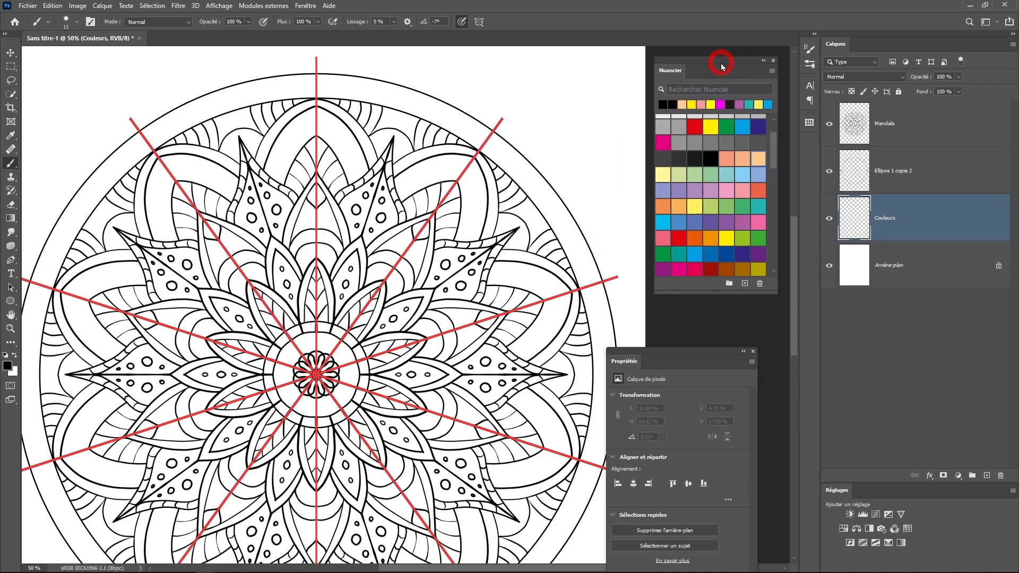
{"action": "left_click", "coordinate": [711, 175]}
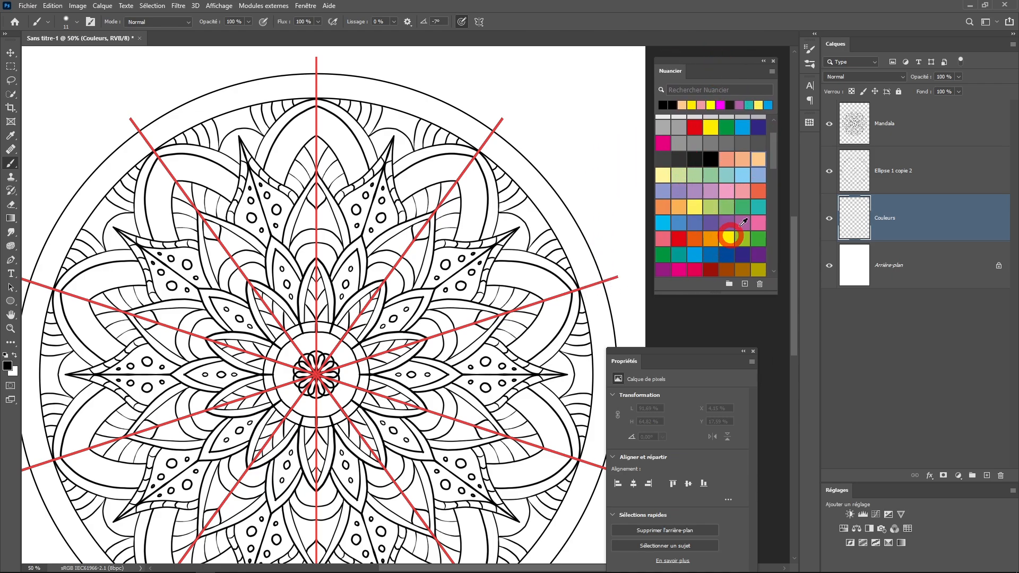
{"action": "mouse_move", "coordinate": [778, 161]}
{"action": "left_mouse_down"}
{"action": "mouse_move", "coordinate": [780, 217]}
{"action": "mouse_move", "coordinate": [780, 147]}
{"action": "left_mouse_up"}
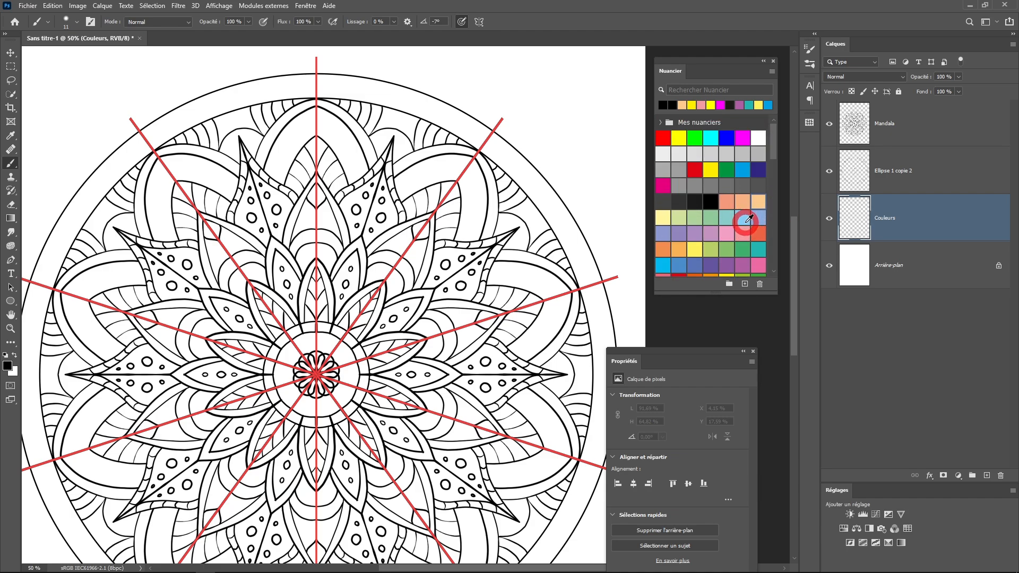
{"action": "left_click", "coordinate": [743, 219]}
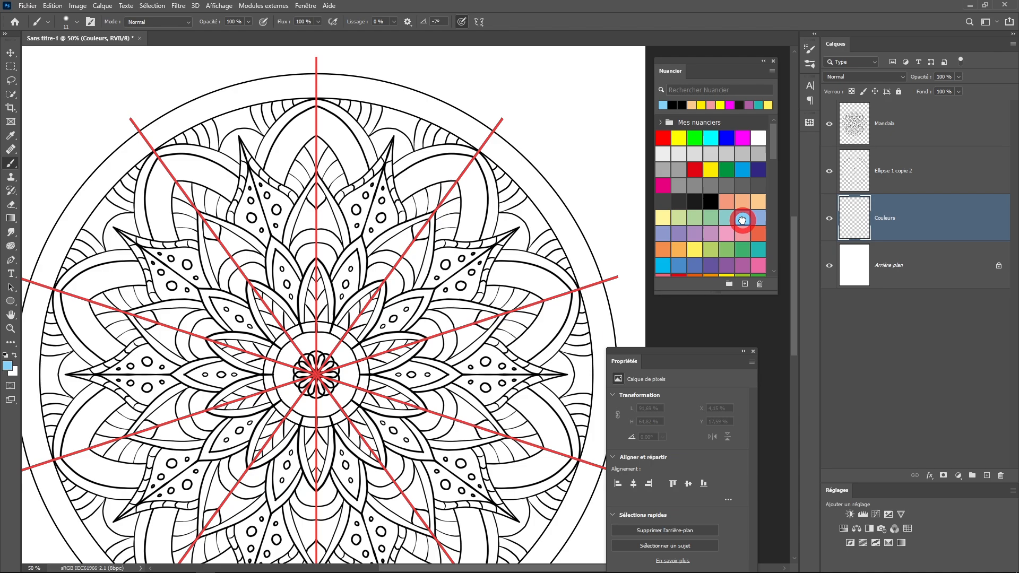
Paint the area between the central rosette and the small inner ring light blue on the Couleurs layer
{"action": "left_click", "coordinate": [442, 344], "text": "ctrl"}
{"action": "left_click", "coordinate": [443, 344], "text": "ctrl"}
{"action": "left_click_drag", "start_coordinate": [372, 337], "coordinate": [563, 255]}
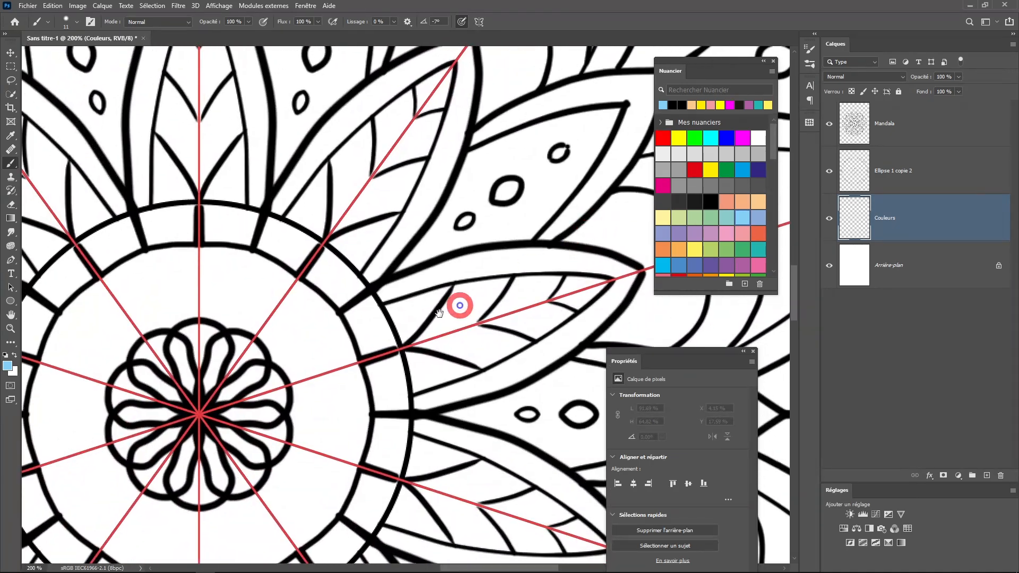
{"action": "left_click_drag", "start_coordinate": [460, 304], "coordinate": [533, 283]}
{"action": "left_click", "coordinate": [388, 288], "text": "ctrl"}
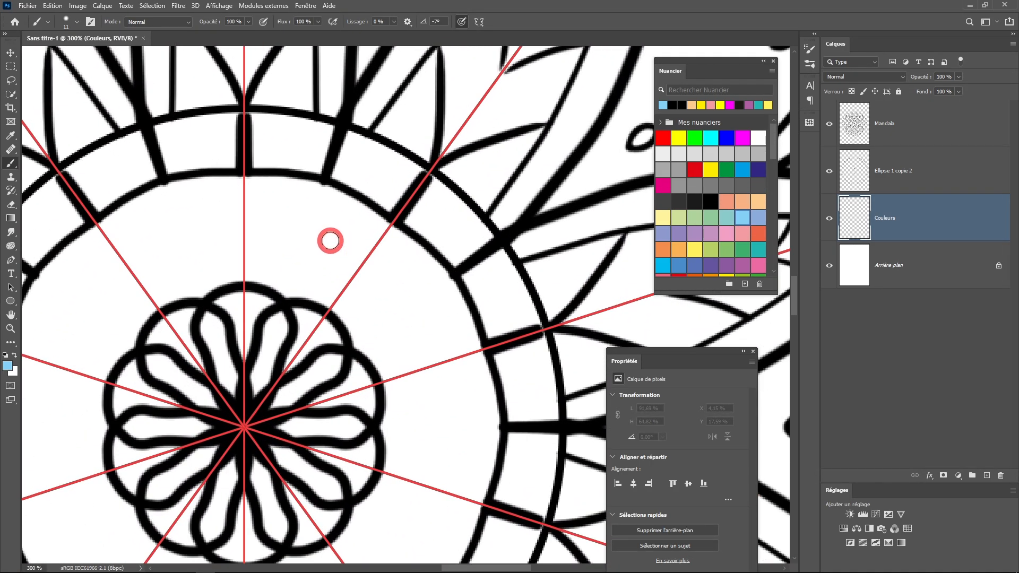
{"action": "mouse_move", "coordinate": [295, 221]}
{"action": "left_mouse_down"}
{"action": "mouse_move", "coordinate": [303, 242]}
{"action": "mouse_move", "coordinate": [302, 218]}
{"action": "mouse_move", "coordinate": [315, 234]}
{"action": "mouse_move", "coordinate": [314, 253]}
{"action": "mouse_move", "coordinate": [316, 212]}
{"action": "mouse_move", "coordinate": [335, 211]}
{"action": "mouse_move", "coordinate": [323, 201]}
{"action": "mouse_move", "coordinate": [356, 227]}
{"action": "mouse_move", "coordinate": [402, 239]}
{"action": "mouse_move", "coordinate": [386, 229]}
{"action": "mouse_move", "coordinate": [346, 274]}
{"action": "mouse_move", "coordinate": [366, 271]}
{"action": "mouse_move", "coordinate": [319, 246]}
{"action": "mouse_move", "coordinate": [342, 255]}
{"action": "mouse_move", "coordinate": [347, 279]}
{"action": "mouse_move", "coordinate": [308, 266]}
{"action": "mouse_move", "coordinate": [306, 276]}
{"action": "mouse_move", "coordinate": [332, 288]}
{"action": "mouse_move", "coordinate": [292, 293]}
{"action": "mouse_move", "coordinate": [297, 253]}
{"action": "mouse_move", "coordinate": [302, 263]}
{"action": "mouse_move", "coordinate": [280, 281]}
{"action": "mouse_move", "coordinate": [245, 268]}
{"action": "mouse_move", "coordinate": [266, 278]}
{"action": "left_mouse_up"}
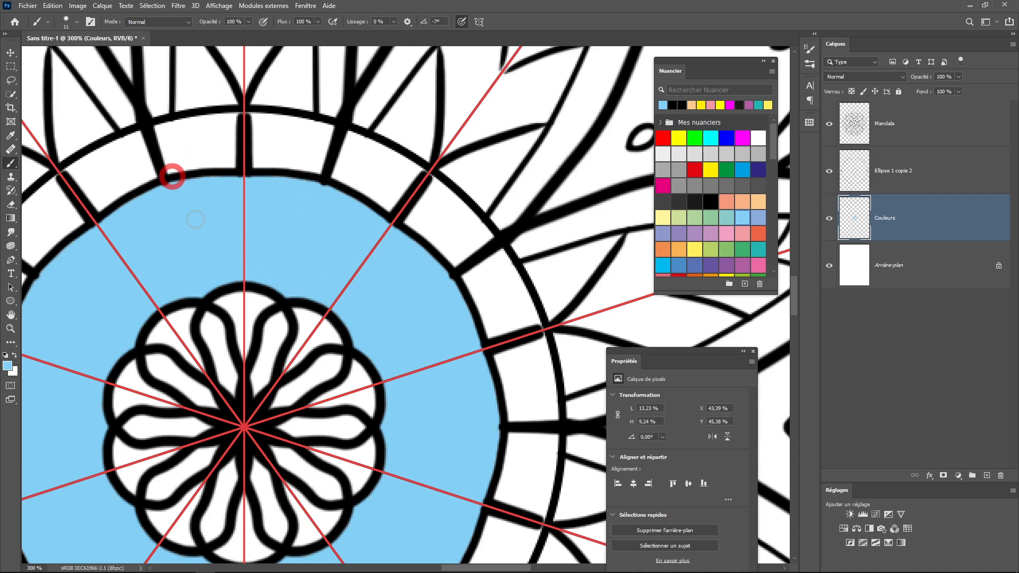
Paint the segmented ring teal and colour the central rosette with light green outer lobes and pale yellow petals
{"action": "left_click", "coordinate": [727, 217]}
{"action": "mouse_move", "coordinate": [361, 162]}
{"action": "left_mouse_down"}
{"action": "mouse_move", "coordinate": [410, 171]}
{"action": "mouse_move", "coordinate": [404, 182]}
{"action": "mouse_move", "coordinate": [388, 169]}
{"action": "mouse_move", "coordinate": [401, 184]}
{"action": "mouse_move", "coordinate": [364, 174]}
{"action": "mouse_move", "coordinate": [348, 136]}
{"action": "mouse_move", "coordinate": [393, 153]}
{"action": "mouse_move", "coordinate": [359, 150]}
{"action": "mouse_move", "coordinate": [338, 169]}
{"action": "mouse_move", "coordinate": [387, 204]}
{"action": "left_mouse_up"}
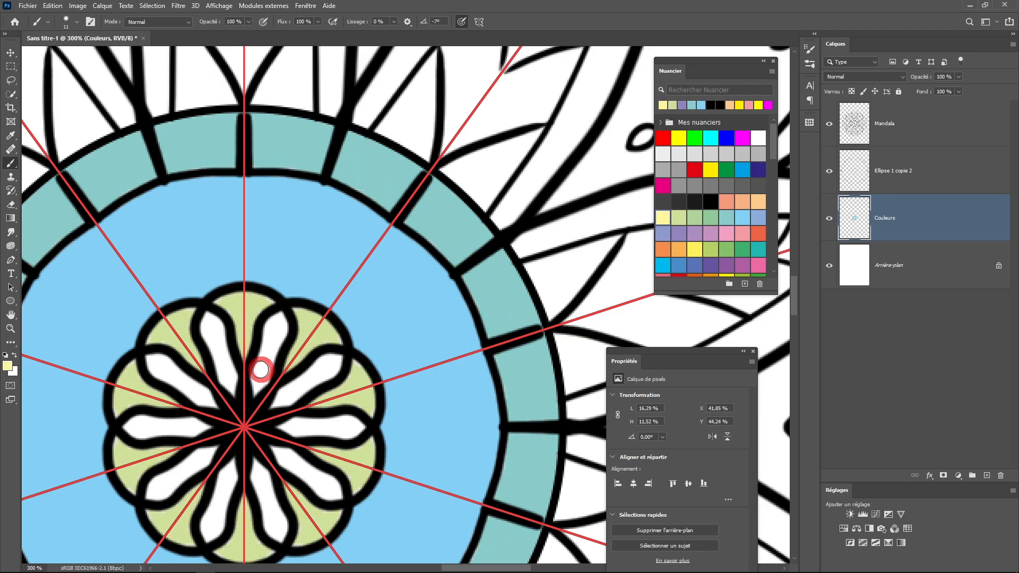
{"action": "left_click", "coordinate": [385, 283], "text": "alt"}
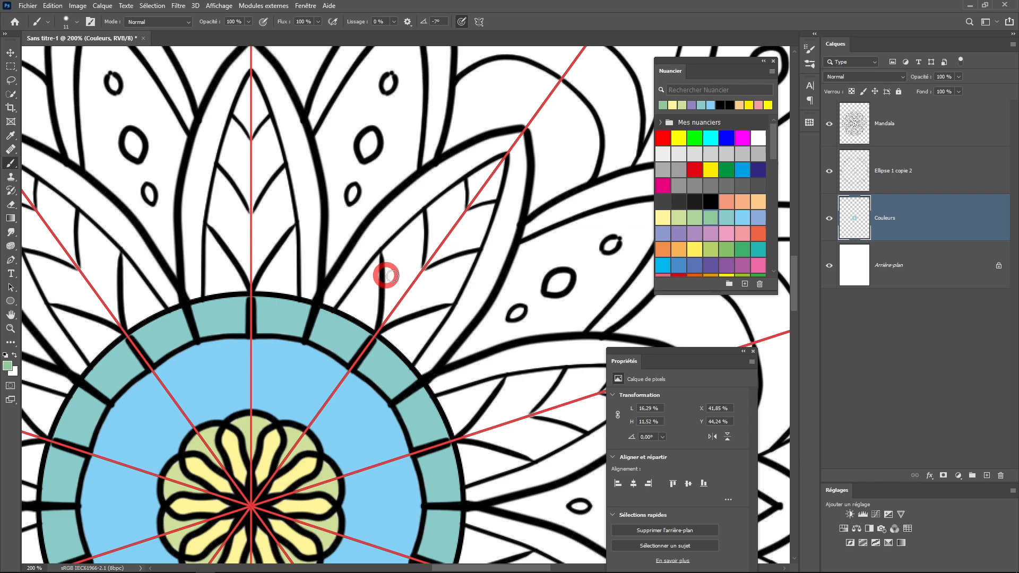
Fill the veined interiors of the first ring of petals soft green, enlarging the brush to 17 px
{"action": "mouse_move", "coordinate": [386, 273]}
{"action": "left_mouse_down"}
{"action": "mouse_move", "coordinate": [477, 234]}
{"action": "mouse_move", "coordinate": [357, 313]}
{"action": "mouse_move", "coordinate": [434, 217]}
{"action": "left_mouse_up"}
{"action": "right_click", "coordinate": [434, 218]}
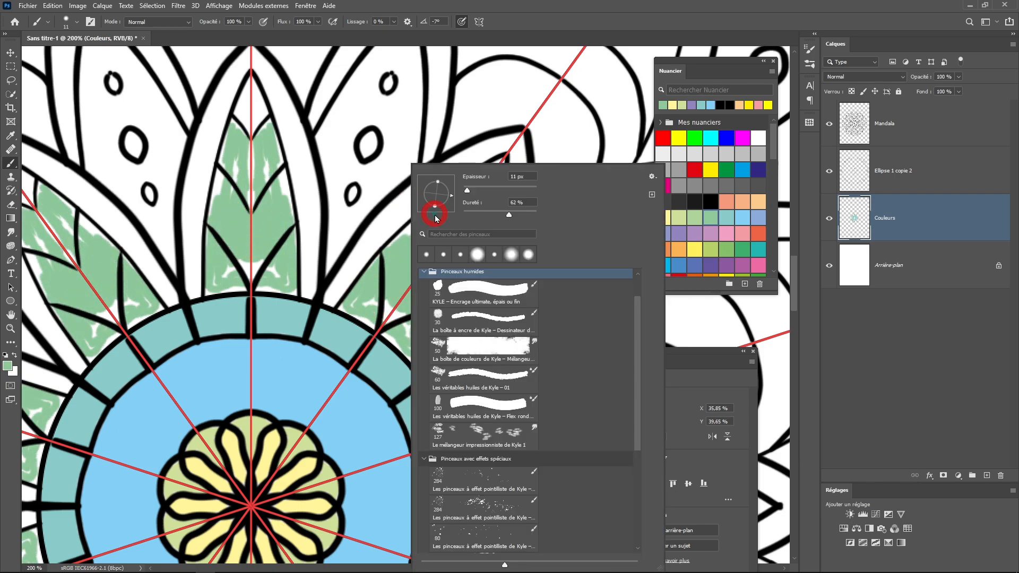
{"action": "mouse_move", "coordinate": [385, 309]}
{"action": "left_mouse_down"}
{"action": "mouse_move", "coordinate": [367, 318]}
{"action": "mouse_move", "coordinate": [496, 235]}
{"action": "left_mouse_up"}
{"action": "left_click", "coordinate": [519, 119], "text": "ctrl"}
{"action": "left_click", "coordinate": [518, 119], "text": "ctrl"}
{"action": "left_click", "coordinate": [518, 119], "text": "ctrl"}
{"action": "key", "text": "bracketright"}
{"action": "mouse_move", "coordinate": [416, 281]}
{"action": "left_mouse_down"}
{"action": "mouse_move", "coordinate": [445, 301]}
{"action": "mouse_move", "coordinate": [471, 229]}
{"action": "mouse_move", "coordinate": [446, 321]}
{"action": "left_mouse_up"}
Paint the borders around the soft green leaf-shaped petals yellow-green
{"action": "left_click", "coordinate": [713, 249]}
{"action": "mouse_move", "coordinate": [509, 274]}
{"action": "left_mouse_down"}
{"action": "mouse_move", "coordinate": [512, 200]}
{"action": "mouse_move", "coordinate": [480, 367]}
{"action": "mouse_move", "coordinate": [484, 501]}
{"action": "left_mouse_up"}
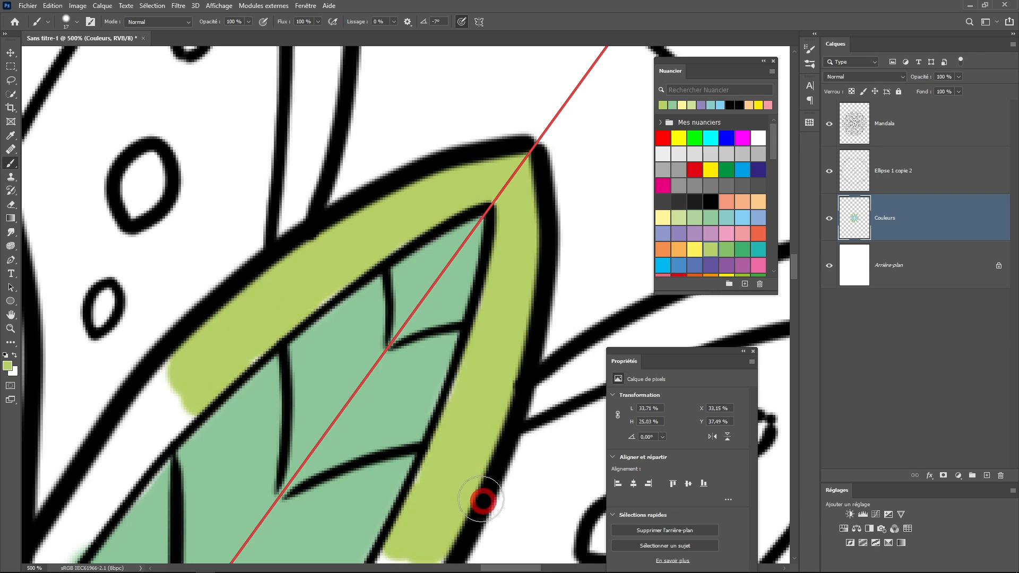
{"action": "scroll", "coordinate": [483, 501], "scroll_direction": "down", "scroll_amount": 1}
{"action": "left_click_drag", "start_coordinate": [427, 531], "coordinate": [488, 314]}
{"action": "mouse_move", "coordinate": [488, 313]}
{"action": "left_mouse_down"}
{"action": "mouse_move", "coordinate": [446, 342]}
{"action": "mouse_move", "coordinate": [382, 454]}
{"action": "left_mouse_up"}
Colour the small drops in the petals behind the green leaves pale yellow and their surroundings light blue
{"action": "scroll", "coordinate": [405, 343], "scroll_direction": "down", "scroll_amount": 2}
{"action": "mouse_move", "coordinate": [525, 320]}
{"action": "left_mouse_down"}
{"action": "mouse_move", "coordinate": [496, 319]}
{"action": "mouse_move", "coordinate": [500, 308]}
{"action": "left_mouse_up"}
{"action": "left_click", "coordinate": [694, 248]}
{"action": "left_click", "coordinate": [662, 218]}
{"action": "left_click", "coordinate": [455, 343]}
{"action": "left_click", "coordinate": [547, 277]}
{"action": "left_click", "coordinate": [743, 217]}
{"action": "mouse_move", "coordinate": [570, 298]}
{"action": "left_mouse_down"}
{"action": "mouse_move", "coordinate": [569, 272]}
{"action": "mouse_move", "coordinate": [541, 328]}
{"action": "mouse_move", "coordinate": [444, 357]}
{"action": "mouse_move", "coordinate": [428, 349]}
{"action": "left_mouse_up"}
{"action": "scroll", "coordinate": [471, 330], "scroll_direction": "up", "scroll_amount": 2}
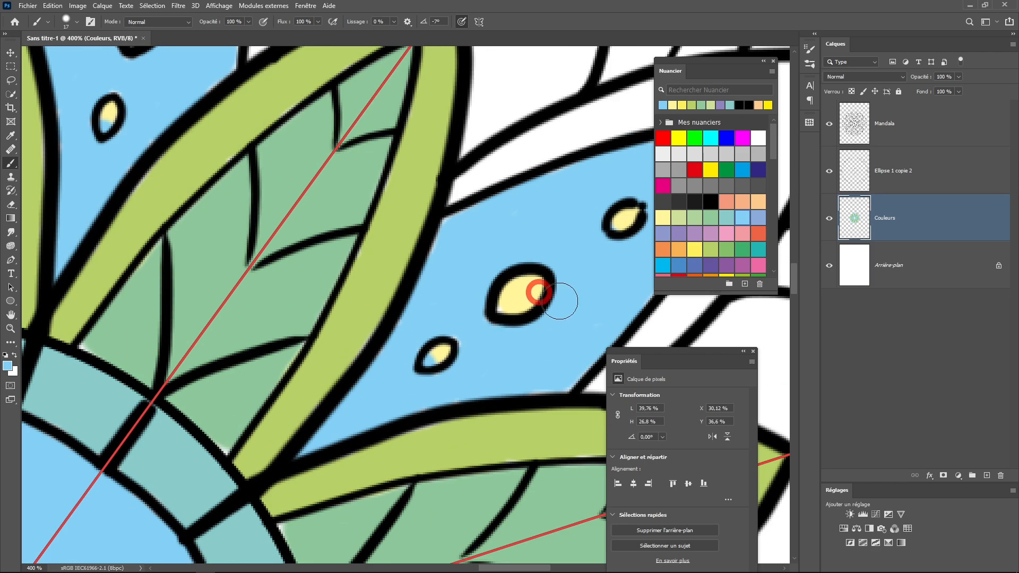
{"action": "scroll", "coordinate": [559, 301], "scroll_direction": "down", "scroll_amount": 2}
{"action": "left_click", "coordinate": [454, 330]}
Paint the borders of the light blue petals a darker blue
{"action": "left_click", "coordinate": [696, 258]}
{"action": "mouse_move", "coordinate": [610, 218]}
{"action": "left_mouse_down"}
{"action": "mouse_move", "coordinate": [508, 370]}
{"action": "mouse_move", "coordinate": [584, 270]}
{"action": "left_mouse_up"}
{"action": "mouse_move", "coordinate": [492, 274]}
{"action": "left_mouse_down"}
{"action": "mouse_move", "coordinate": [471, 409]}
{"action": "mouse_move", "coordinate": [431, 464]}
{"action": "left_mouse_up"}
Paint the borders of the large petals behind the blue ones salmon and their small tip shapes light orange
{"action": "left_click", "coordinate": [727, 202]}
{"action": "mouse_move", "coordinate": [534, 289]}
{"action": "left_mouse_down"}
{"action": "mouse_move", "coordinate": [549, 132]}
{"action": "mouse_move", "coordinate": [511, 329]}
{"action": "mouse_move", "coordinate": [485, 391]}
{"action": "mouse_move", "coordinate": [532, 248]}
{"action": "mouse_move", "coordinate": [508, 364]}
{"action": "left_mouse_up"}
{"action": "left_click", "coordinate": [759, 202]}
{"action": "mouse_move", "coordinate": [497, 175]}
{"action": "left_mouse_down"}
{"action": "mouse_move", "coordinate": [528, 159]}
{"action": "mouse_move", "coordinate": [478, 203]}
{"action": "mouse_move", "coordinate": [505, 166]}
{"action": "left_mouse_up"}
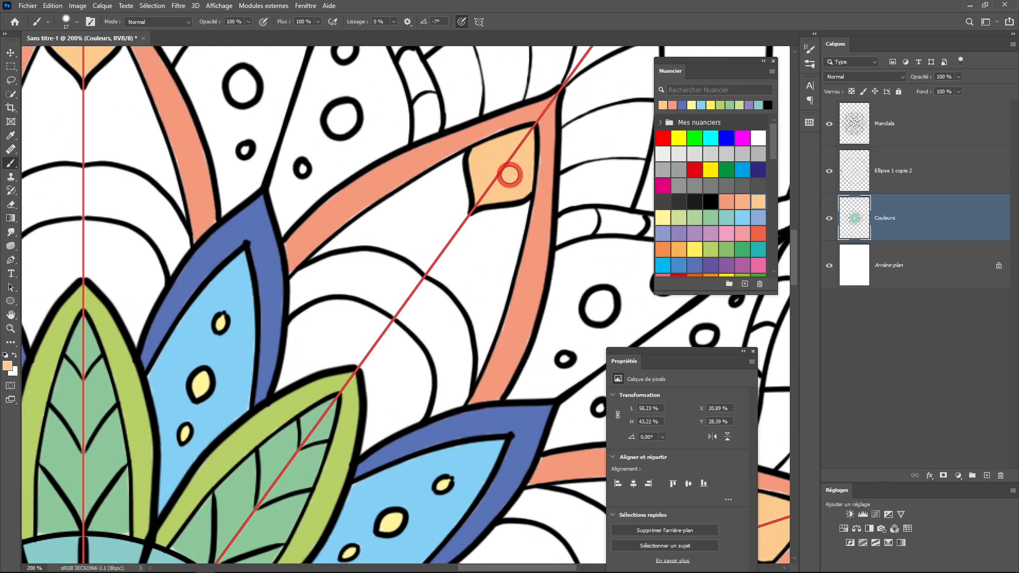
Colour the arched bands inside the salmon-bordered petals peach and light orange, and the area above them orange
{"action": "mouse_move", "coordinate": [411, 281]}
{"action": "left_mouse_down"}
{"action": "mouse_move", "coordinate": [462, 364]}
{"action": "mouse_move", "coordinate": [460, 395]}
{"action": "left_mouse_up"}
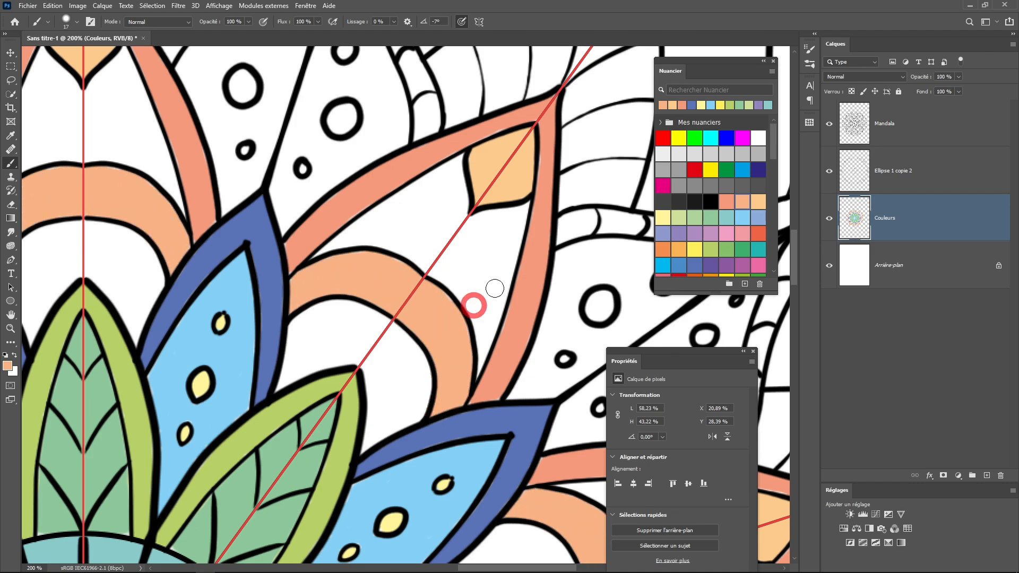
{"action": "mouse_move", "coordinate": [407, 319]}
{"action": "left_mouse_down"}
{"action": "mouse_move", "coordinate": [289, 371]}
{"action": "mouse_move", "coordinate": [383, 319]}
{"action": "left_mouse_up"}
{"action": "left_click", "coordinate": [663, 249]}
{"action": "mouse_move", "coordinate": [505, 276]}
{"action": "left_mouse_down"}
{"action": "mouse_move", "coordinate": [512, 232]}
{"action": "mouse_move", "coordinate": [473, 264]}
{"action": "mouse_move", "coordinate": [485, 318]}
{"action": "mouse_move", "coordinate": [498, 301]}
{"action": "mouse_move", "coordinate": [482, 250]}
{"action": "mouse_move", "coordinate": [457, 238]}
{"action": "left_mouse_up"}
Colour the dots in the large pointed petals pale yellow and fill the petals around them periwinkle blue
{"action": "scroll", "coordinate": [537, 182], "scroll_direction": "up", "scroll_amount": 2}
{"action": "left_click", "coordinate": [480, 246], "text": "alt"}
{"action": "scroll", "coordinate": [480, 245], "scroll_direction": "down", "scroll_amount": 5}
{"action": "left_click_drag", "start_coordinate": [519, 222], "coordinate": [481, 165]}
{"action": "scroll", "coordinate": [503, 197], "scroll_direction": "up", "scroll_amount": 3}
{"action": "left_click", "coordinate": [665, 219]}
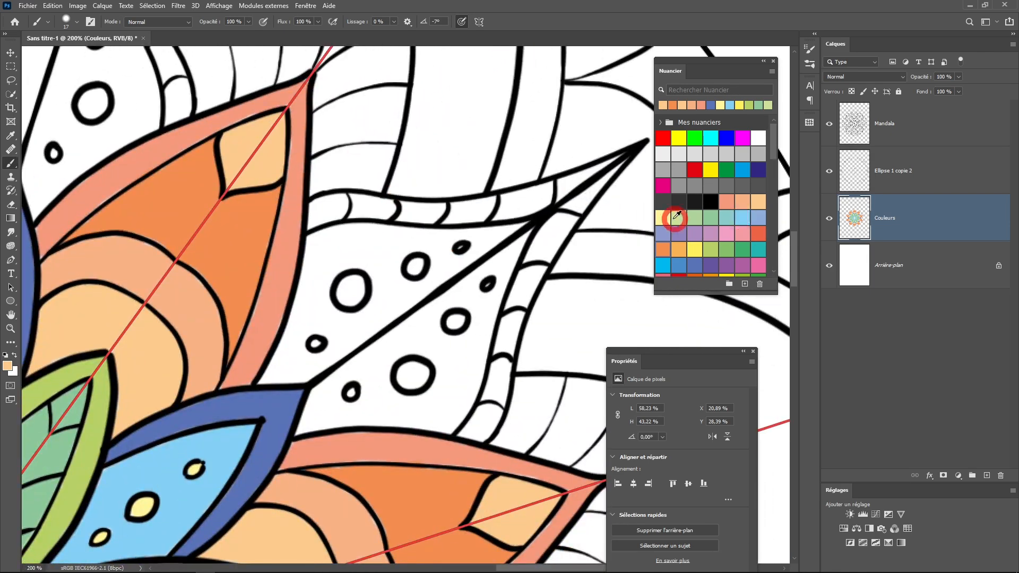
{"action": "left_click", "coordinate": [351, 392]}
{"action": "left_click_drag", "start_coordinate": [418, 372], "coordinate": [406, 381]}
{"action": "left_click", "coordinate": [455, 323]}
{"action": "left_click", "coordinate": [487, 284]}
{"action": "left_click", "coordinate": [757, 219]}
{"action": "mouse_move", "coordinate": [351, 332]}
{"action": "left_mouse_down"}
{"action": "mouse_move", "coordinate": [312, 295]}
{"action": "mouse_move", "coordinate": [271, 375]}
{"action": "mouse_move", "coordinate": [293, 374]}
{"action": "mouse_move", "coordinate": [304, 322]}
{"action": "mouse_move", "coordinate": [322, 327]}
{"action": "mouse_move", "coordinate": [304, 327]}
{"action": "mouse_move", "coordinate": [314, 241]}
{"action": "mouse_move", "coordinate": [356, 324]}
{"action": "mouse_move", "coordinate": [325, 239]}
{"action": "mouse_move", "coordinate": [372, 233]}
{"action": "mouse_move", "coordinate": [358, 320]}
{"action": "mouse_move", "coordinate": [404, 238]}
{"action": "mouse_move", "coordinate": [395, 266]}
{"action": "mouse_move", "coordinate": [411, 311]}
{"action": "mouse_move", "coordinate": [457, 264]}
{"action": "left_mouse_up"}
Colour the segmented border of the pointed petals alternately purple and light blue, with light blue tips
{"action": "left_click", "coordinate": [695, 233]}
{"action": "mouse_move", "coordinate": [330, 205]}
{"action": "left_mouse_down"}
{"action": "mouse_move", "coordinate": [442, 210]}
{"action": "mouse_move", "coordinate": [402, 211]}
{"action": "mouse_move", "coordinate": [408, 188]}
{"action": "mouse_move", "coordinate": [547, 196]}
{"action": "mouse_move", "coordinate": [511, 214]}
{"action": "mouse_move", "coordinate": [511, 206]}
{"action": "mouse_move", "coordinate": [475, 216]}
{"action": "mouse_move", "coordinate": [450, 208]}
{"action": "left_mouse_up"}
{"action": "left_click", "coordinate": [743, 217]}
{"action": "left_click_drag", "start_coordinate": [360, 197], "coordinate": [390, 207]}
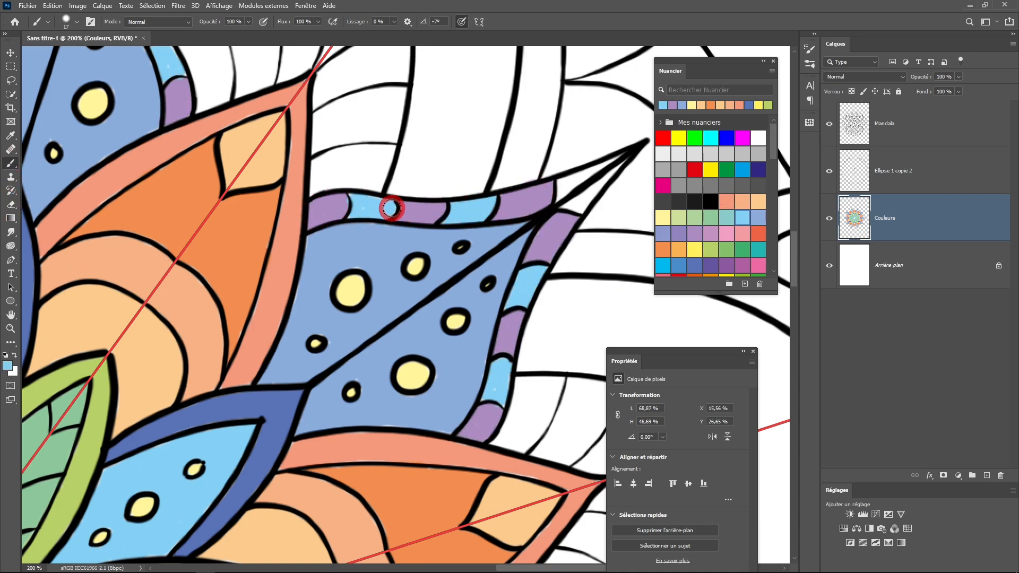
{"action": "left_click_drag", "start_coordinate": [568, 186], "coordinate": [573, 200]}
Try filling the broad band of the outer rounded petals with the Paint Bucket tool, and undo the fill
{"action": "scroll", "coordinate": [563, 200], "scroll_direction": "down", "scroll_amount": 4}
{"action": "scroll", "coordinate": [553, 160], "scroll_direction": "up", "scroll_amount": 4}
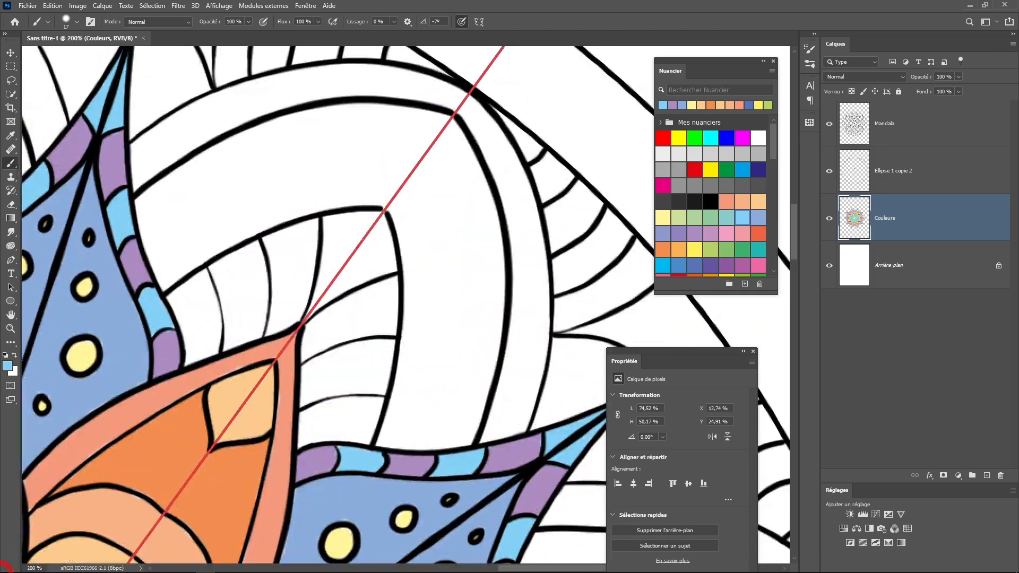
{"action": "right_click", "coordinate": [12, 216]}
{"action": "left_click", "coordinate": [48, 229]}
{"action": "left_click", "coordinate": [340, 160]}
{"action": "left_click", "coordinate": [54, 6]}
{"action": "left_click", "coordinate": [74, 17]}
Paint the broad band of the outer rounded petals green, enlarging the brush to 50 px
{"action": "left_click", "coordinate": [727, 250]}
{"action": "left_click_drag", "start_coordinate": [451, 204], "coordinate": [447, 292]}
{"action": "right_click", "coordinate": [477, 215]}
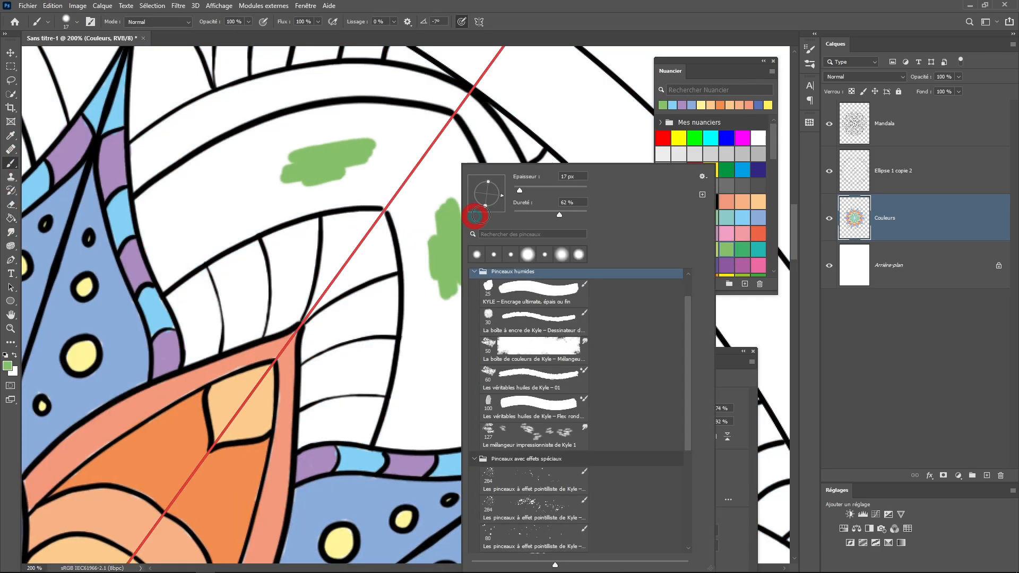
{"action": "left_click_drag", "start_coordinate": [520, 190], "coordinate": [527, 190]}
{"action": "mouse_move", "coordinate": [466, 257]}
{"action": "left_mouse_down"}
{"action": "mouse_move", "coordinate": [448, 324]}
{"action": "mouse_move", "coordinate": [466, 193]}
{"action": "mouse_move", "coordinate": [421, 239]}
{"action": "mouse_move", "coordinate": [422, 289]}
{"action": "mouse_move", "coordinate": [494, 300]}
{"action": "mouse_move", "coordinate": [407, 441]}
{"action": "mouse_move", "coordinate": [444, 312]}
{"action": "left_mouse_up"}
Colour the ribbed segments inside the outer petals in soft green, yellow-green, light green and pale lime, and their outer rim peach
{"action": "left_click", "coordinate": [711, 218]}
{"action": "mouse_move", "coordinate": [340, 417]}
{"action": "left_mouse_down"}
{"action": "mouse_move", "coordinate": [361, 436]}
{"action": "mouse_move", "coordinate": [339, 425]}
{"action": "left_mouse_up"}
{"action": "left_click", "coordinate": [711, 250]}
{"action": "mouse_move", "coordinate": [358, 357]}
{"action": "left_mouse_down"}
{"action": "mouse_move", "coordinate": [369, 352]}
{"action": "mouse_move", "coordinate": [373, 384]}
{"action": "mouse_move", "coordinate": [310, 390]}
{"action": "left_mouse_up"}
{"action": "left_click", "coordinate": [695, 218]}
{"action": "mouse_move", "coordinate": [383, 297]}
{"action": "left_mouse_down"}
{"action": "mouse_move", "coordinate": [378, 314]}
{"action": "mouse_move", "coordinate": [304, 336]}
{"action": "mouse_move", "coordinate": [319, 306]}
{"action": "left_mouse_up"}
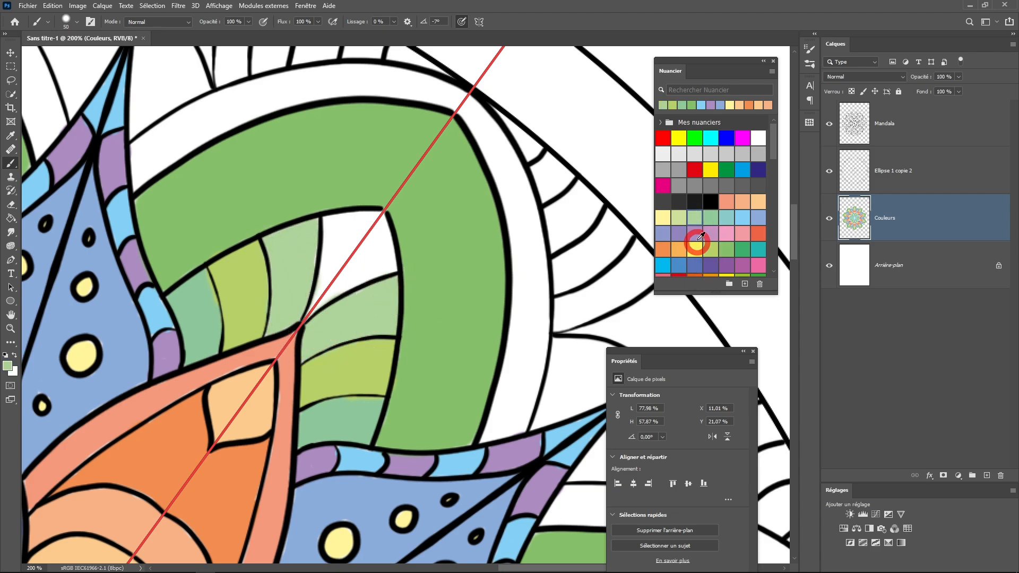
{"action": "left_click", "coordinate": [679, 218]}
{"action": "left_click_drag", "start_coordinate": [381, 239], "coordinate": [327, 297]}
{"action": "left_click", "coordinate": [741, 206]}
{"action": "mouse_move", "coordinate": [510, 180]}
{"action": "left_mouse_down"}
{"action": "mouse_move", "coordinate": [534, 335]}
{"action": "mouse_move", "coordinate": [519, 166]}
{"action": "mouse_move", "coordinate": [479, 130]}
{"action": "left_mouse_up"}
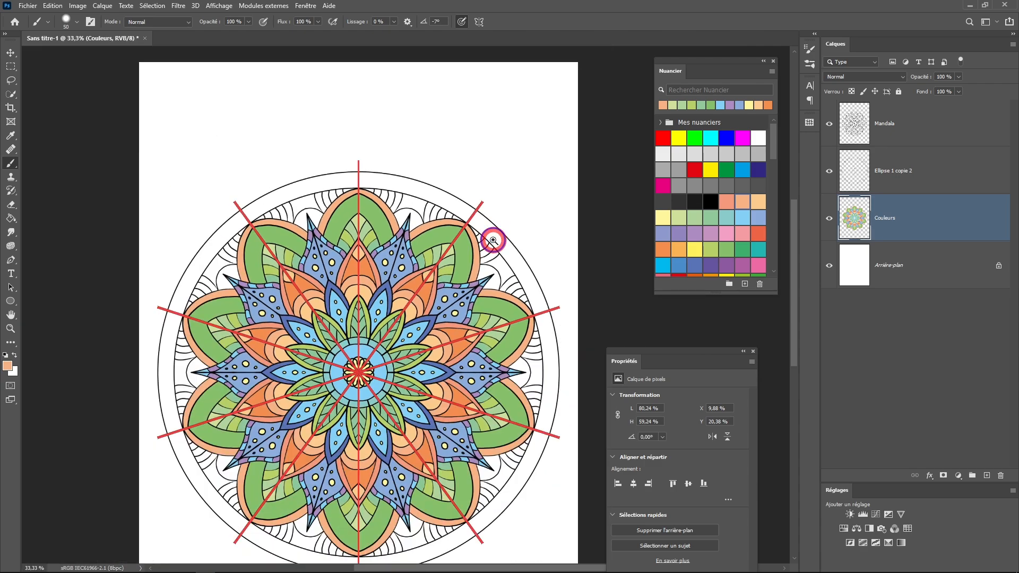
Paint the outermost ring violet and erase the colour that spills past its outer edge
{"action": "scroll", "coordinate": [492, 237], "scroll_direction": "up", "scroll_amount": 3}
{"action": "left_click", "coordinate": [682, 232]}
{"action": "mouse_move", "coordinate": [548, 308]}
{"action": "left_mouse_down"}
{"action": "mouse_move", "coordinate": [418, 227]}
{"action": "mouse_move", "coordinate": [387, 178]}
{"action": "mouse_move", "coordinate": [412, 225]}
{"action": "mouse_move", "coordinate": [317, 179]}
{"action": "mouse_move", "coordinate": [322, 149]}
{"action": "left_mouse_up"}
{"action": "scroll", "coordinate": [474, 144], "scroll_direction": "up", "scroll_amount": 1}
{"action": "left_click", "coordinate": [12, 205]}
{"action": "left_click_drag", "start_coordinate": [416, 248], "coordinate": [287, 186]}
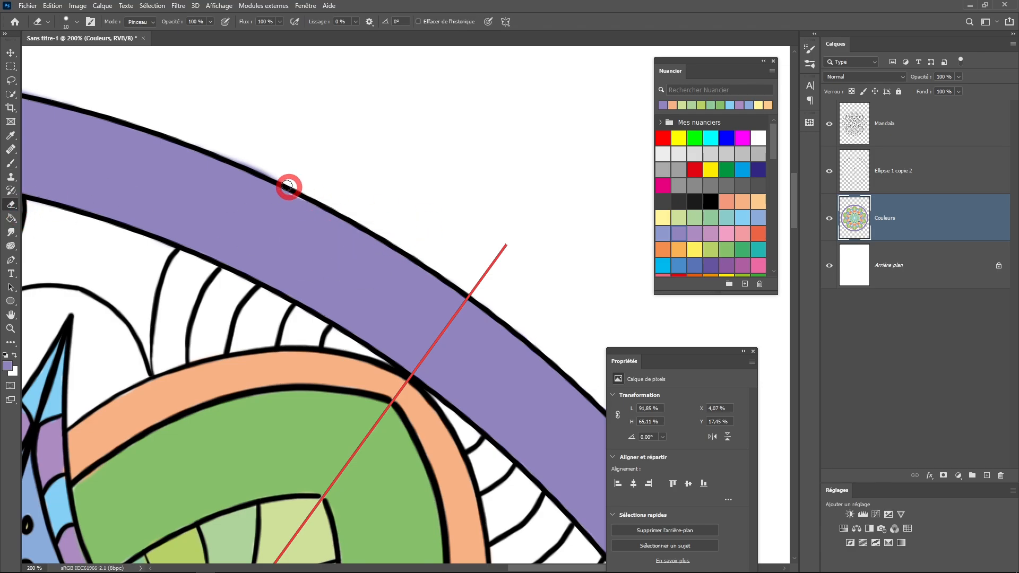
Paint the arched gaps around the pointed petal tips pale yellow and the areas above them orange
{"action": "left_click", "coordinate": [11, 163]}
{"action": "scroll", "coordinate": [330, 255], "scroll_direction": "down", "scroll_amount": 5}
{"action": "scroll", "coordinate": [393, 214], "scroll_direction": "up", "scroll_amount": 3}
{"action": "mouse_move", "coordinate": [393, 214]}
{"action": "left_mouse_down"}
{"action": "mouse_move", "coordinate": [392, 366]}
{"action": "mouse_move", "coordinate": [383, 323]}
{"action": "left_mouse_up"}
{"action": "left_click", "coordinate": [663, 219]}
{"action": "mouse_move", "coordinate": [355, 281]}
{"action": "left_mouse_down"}
{"action": "mouse_move", "coordinate": [309, 272]}
{"action": "mouse_move", "coordinate": [350, 300]}
{"action": "mouse_move", "coordinate": [284, 333]}
{"action": "mouse_move", "coordinate": [273, 279]}
{"action": "mouse_move", "coordinate": [283, 213]}
{"action": "mouse_move", "coordinate": [340, 264]}
{"action": "mouse_move", "coordinate": [302, 336]}
{"action": "mouse_move", "coordinate": [311, 269]}
{"action": "left_mouse_up"}
{"action": "key", "text": "ctrl+z"}
{"action": "scroll", "coordinate": [382, 301], "scroll_direction": "up", "scroll_amount": 2}
{"action": "left_click", "coordinate": [679, 250]}
{"action": "mouse_move", "coordinate": [281, 139]}
{"action": "left_mouse_down"}
{"action": "mouse_move", "coordinate": [337, 111]}
{"action": "mouse_move", "coordinate": [378, 134]}
{"action": "mouse_move", "coordinate": [373, 260]}
{"action": "mouse_move", "coordinate": [300, 161]}
{"action": "mouse_move", "coordinate": [366, 212]}
{"action": "left_mouse_up"}
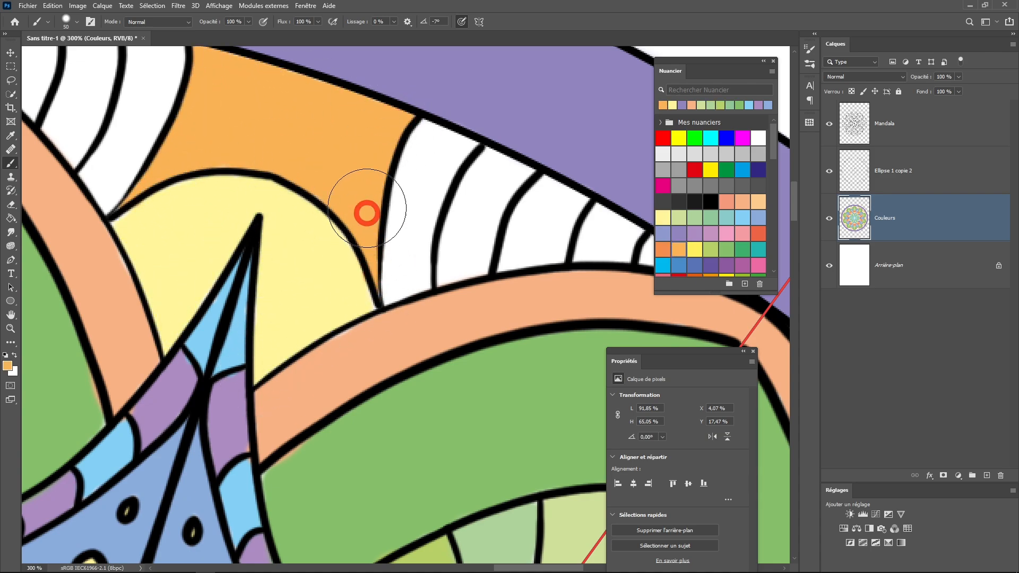
Colour the narrow curved stripes between the peach rims and the violet ring in pale yellow, red-orange and light green
{"action": "left_click", "coordinate": [663, 217]}
{"action": "mouse_move", "coordinate": [414, 186]}
{"action": "left_mouse_down"}
{"action": "mouse_move", "coordinate": [403, 239]}
{"action": "mouse_move", "coordinate": [414, 271]}
{"action": "mouse_move", "coordinate": [434, 173]}
{"action": "left_mouse_up"}
{"action": "left_click", "coordinate": [758, 233]}
{"action": "mouse_move", "coordinate": [487, 202]}
{"action": "left_mouse_down"}
{"action": "mouse_move", "coordinate": [474, 235]}
{"action": "mouse_move", "coordinate": [526, 171]}
{"action": "mouse_move", "coordinate": [446, 273]}
{"action": "mouse_move", "coordinate": [481, 279]}
{"action": "left_mouse_up"}
{"action": "left_click_drag", "start_coordinate": [536, 261], "coordinate": [370, 272]}
{"action": "mouse_move", "coordinate": [440, 243]}
{"action": "left_mouse_down"}
{"action": "mouse_move", "coordinate": [435, 217]}
{"action": "mouse_move", "coordinate": [416, 260]}
{"action": "left_mouse_up"}
{"action": "left_click", "coordinate": [679, 218]}
{"action": "mouse_move", "coordinate": [372, 223]}
{"action": "left_mouse_down"}
{"action": "mouse_move", "coordinate": [392, 227]}
{"action": "mouse_move", "coordinate": [338, 271]}
{"action": "left_mouse_up"}
{"action": "left_click_drag", "start_coordinate": [525, 281], "coordinate": [488, 263]}
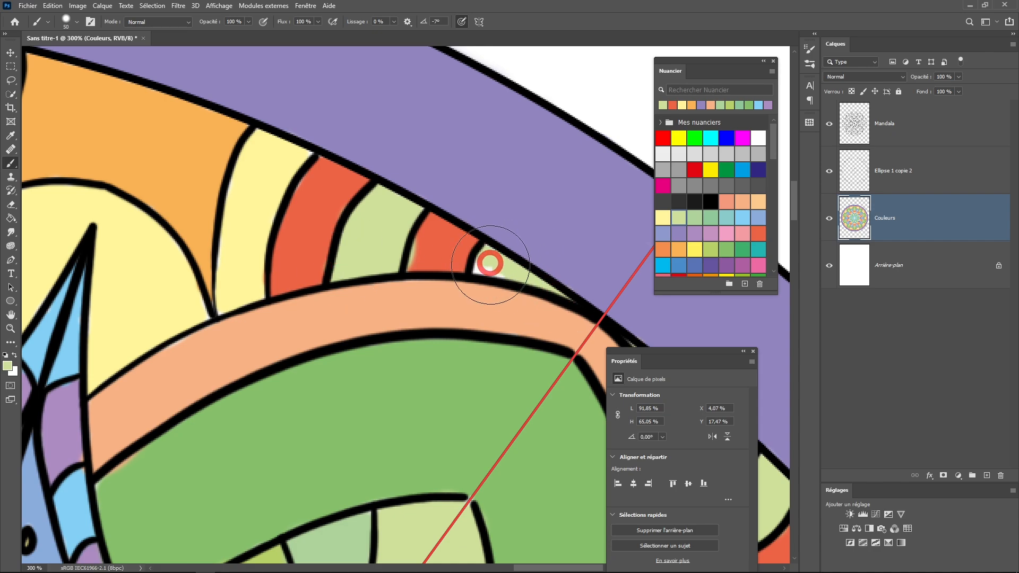
{"action": "left_click", "coordinate": [758, 233]}
{"action": "right_click", "coordinate": [493, 285], "text": "alt"}
{"action": "mouse_move", "coordinate": [419, 253]}
{"action": "left_mouse_down"}
{"action": "mouse_move", "coordinate": [498, 284]}
{"action": "mouse_move", "coordinate": [419, 263]}
{"action": "left_mouse_up"}
Hide the symmetry guides and switch to the Move tool
{"action": "key", "text": "ctrl+0"}
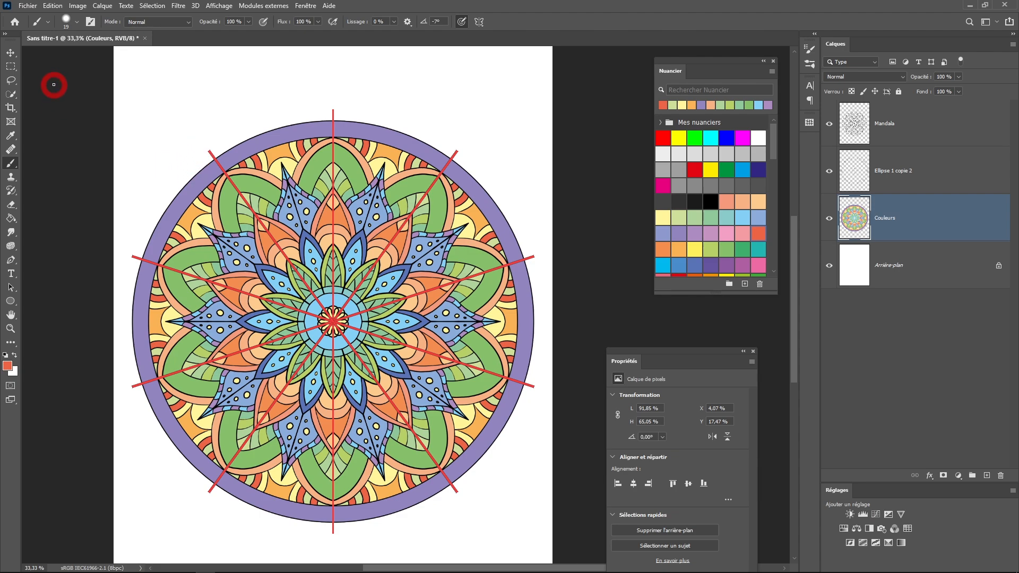
{"action": "left_click", "coordinate": [481, 24]}
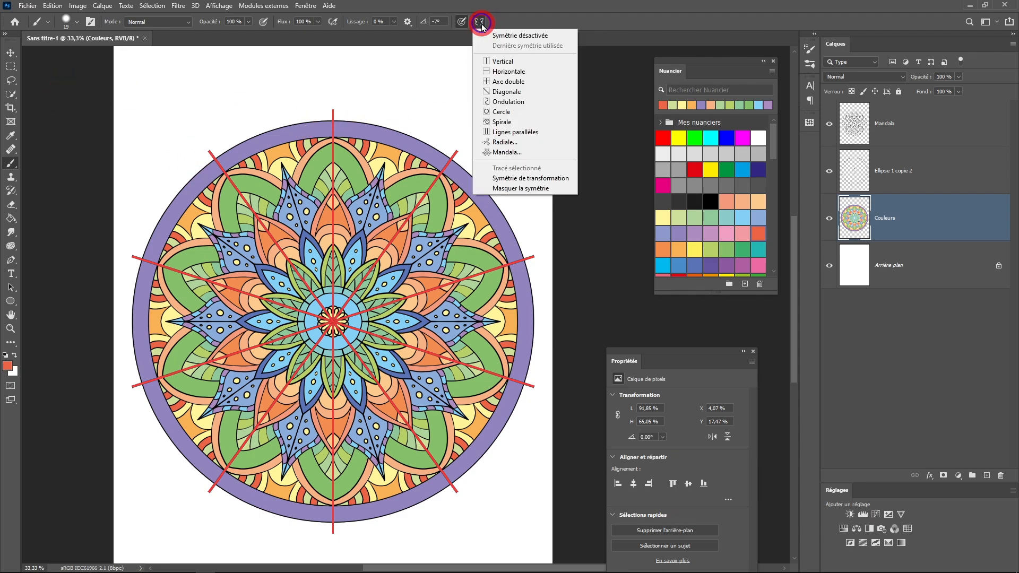
{"action": "left_click", "coordinate": [500, 190]}
{"action": "left_click", "coordinate": [23, 55]}
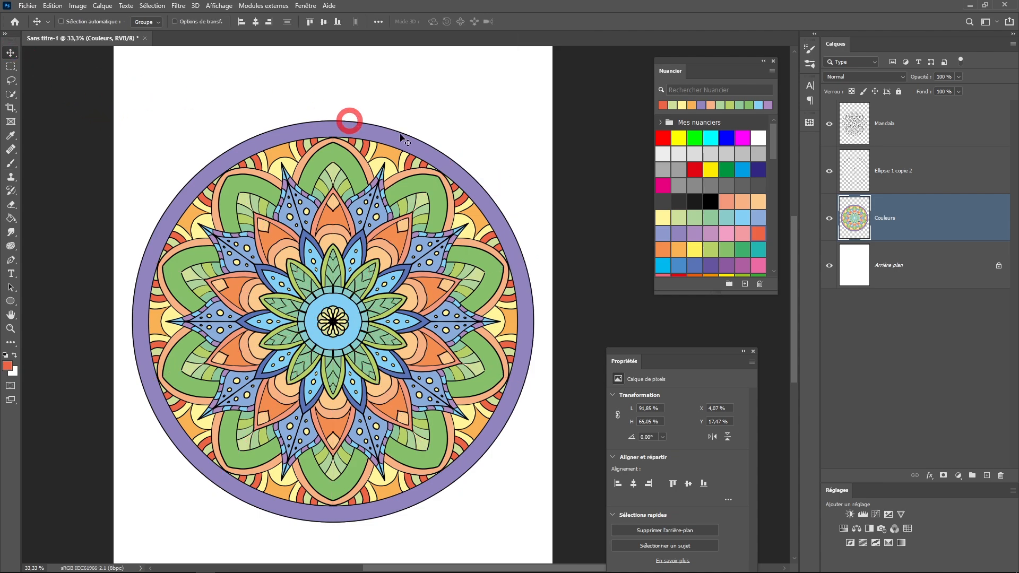
Add a dark brown solid colour fill layer directly above the background
{"action": "left_click", "coordinate": [928, 258]}
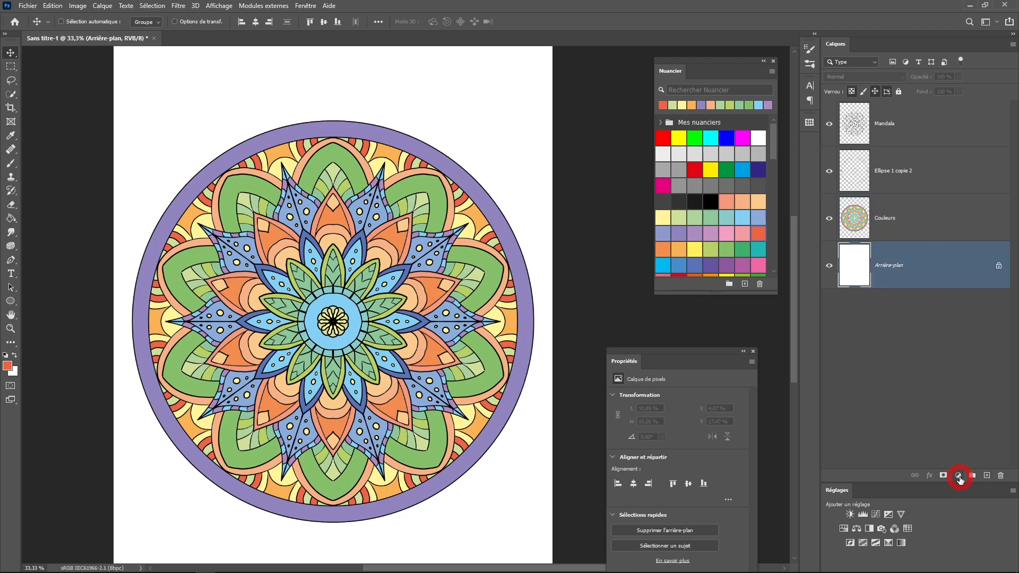
{"action": "left_click", "coordinate": [959, 479]}
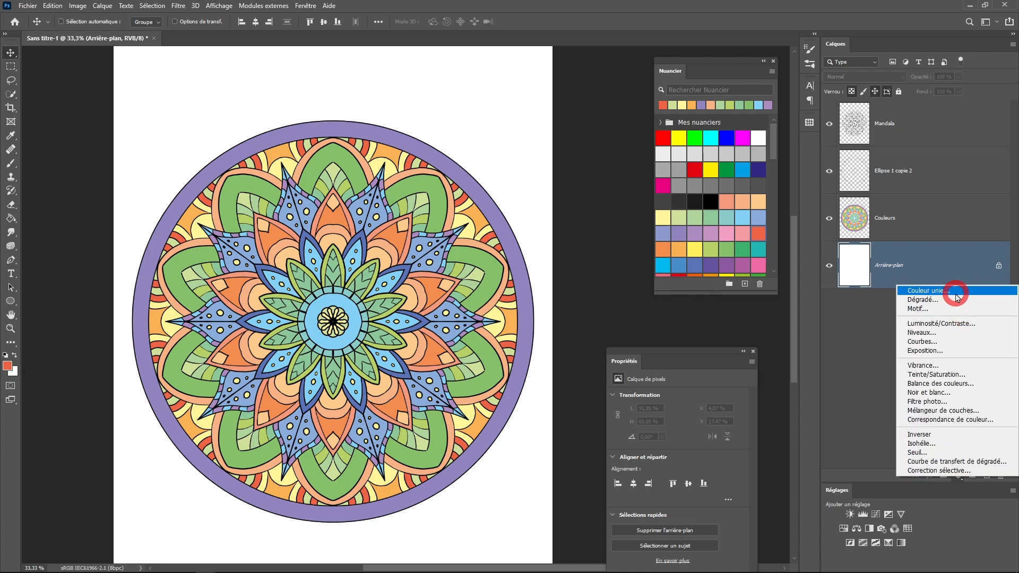
{"action": "left_click", "coordinate": [957, 295]}
{"action": "mouse_move", "coordinate": [802, 327]}
{"action": "left_mouse_down"}
{"action": "mouse_move", "coordinate": [771, 365]}
{"action": "mouse_move", "coordinate": [774, 398]}
{"action": "left_mouse_up"}
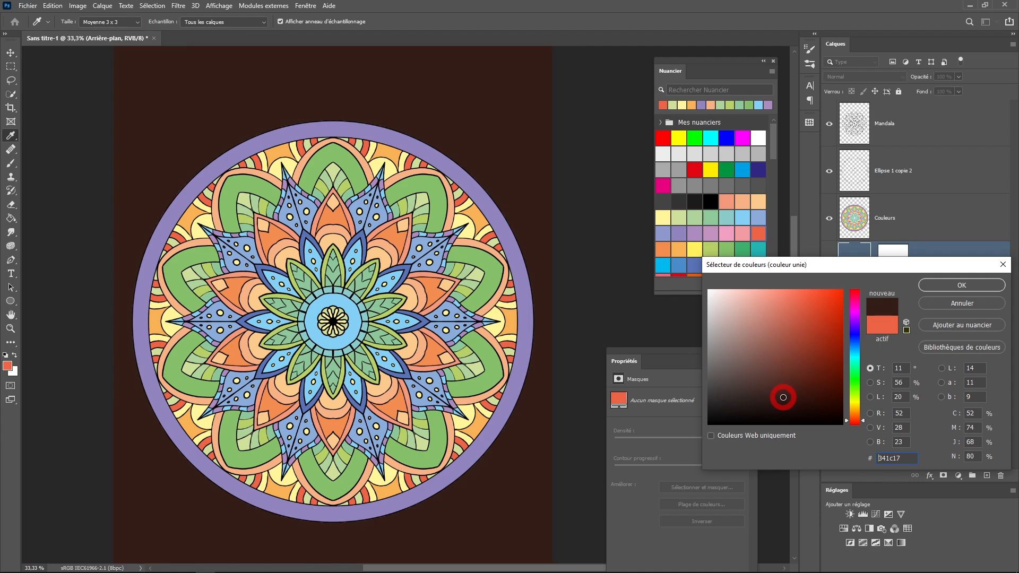
{"action": "left_click", "coordinate": [950, 286]}
{"action": "key", "text": "v"}
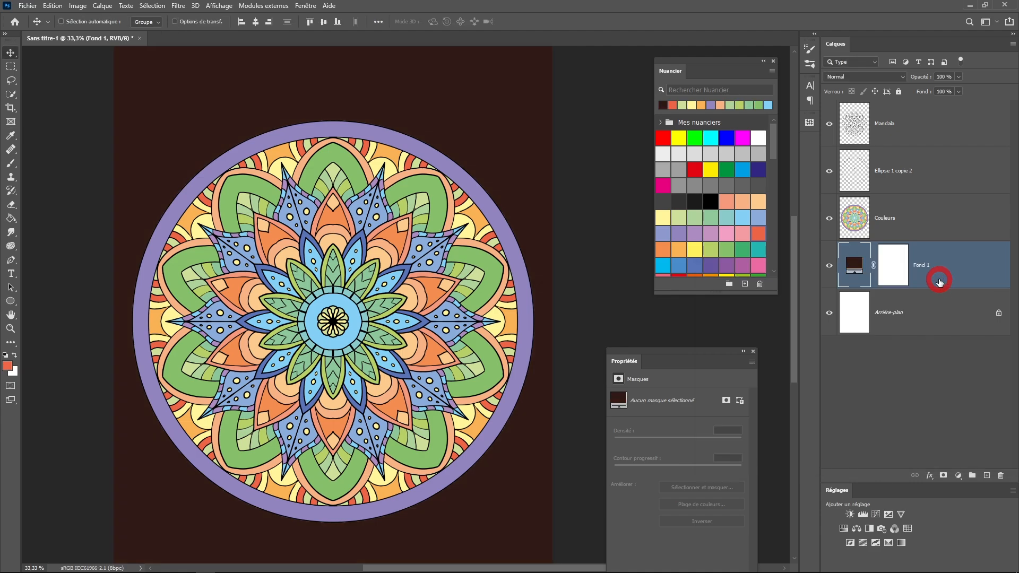
Hide the Couleurs layer and group the Mandala and Ellipse 1 copie 2 layers
{"action": "left_click", "coordinate": [829, 220]}
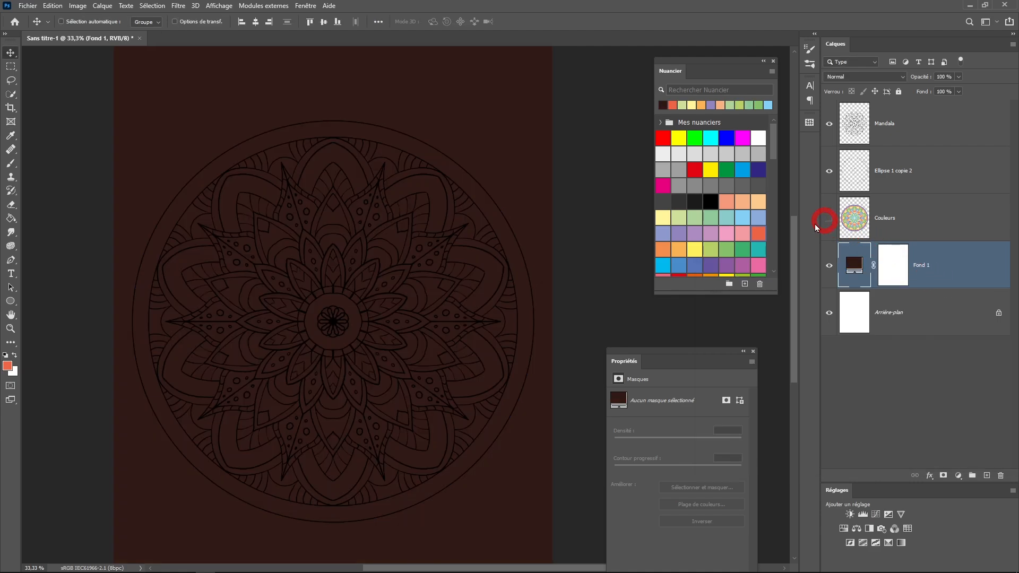
{"action": "left_click", "coordinate": [941, 177]}
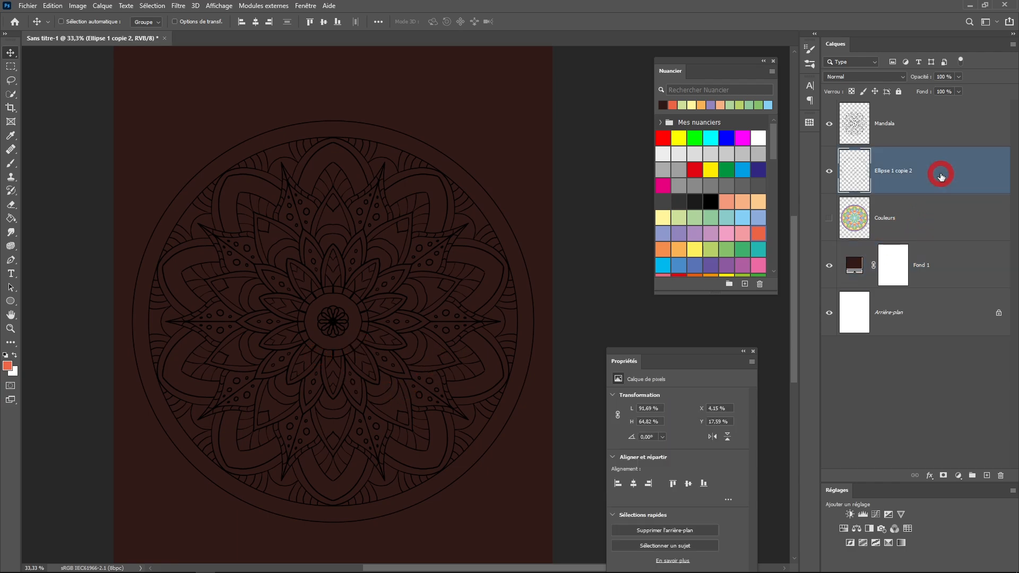
{"action": "left_click", "coordinate": [938, 126], "text": "ctrl"}
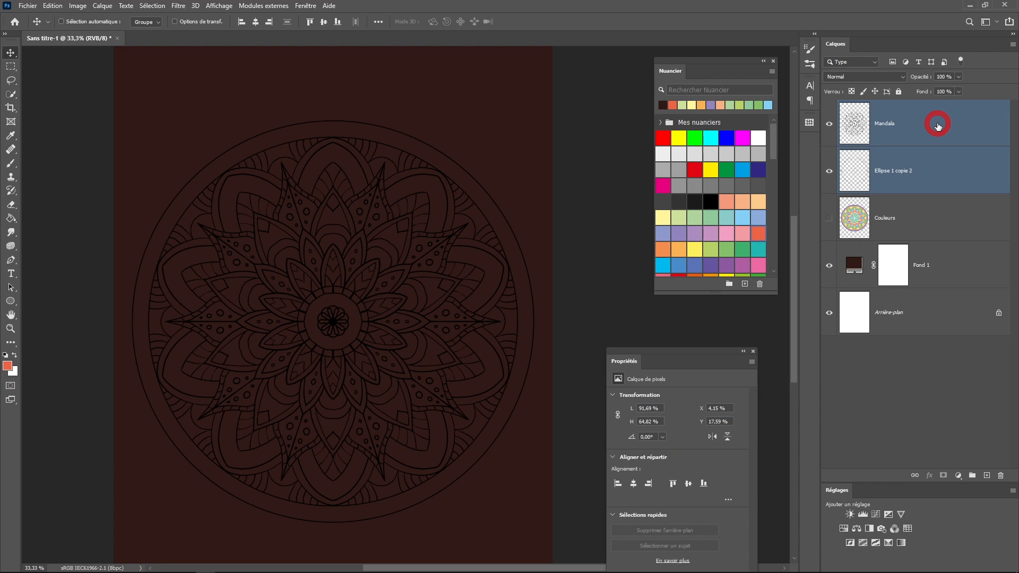
{"action": "key", "text": "ctrl+g"}
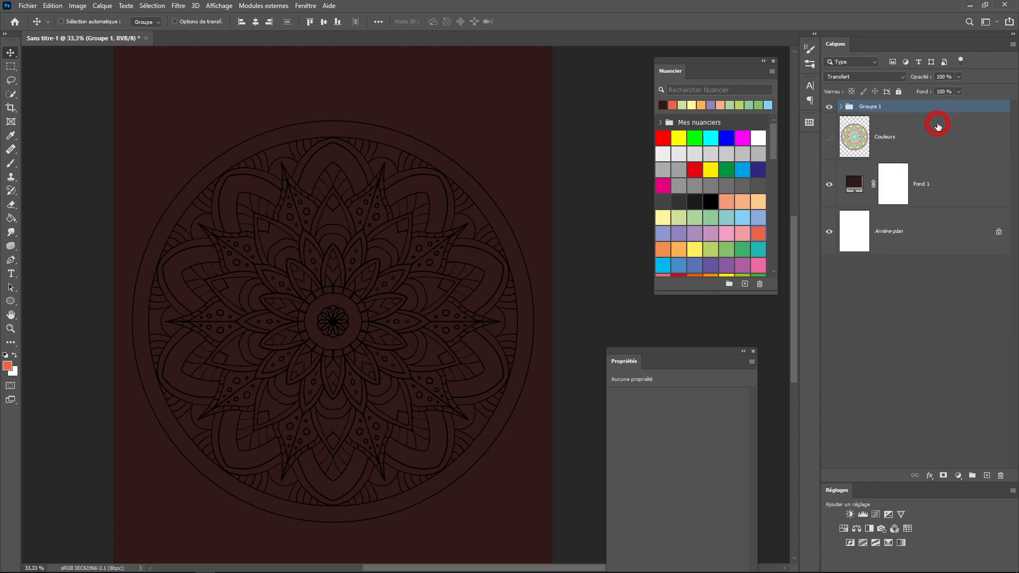
Add a layer named Couleurs traits above the group and clip it to the group
{"action": "left_click", "coordinate": [987, 476]}
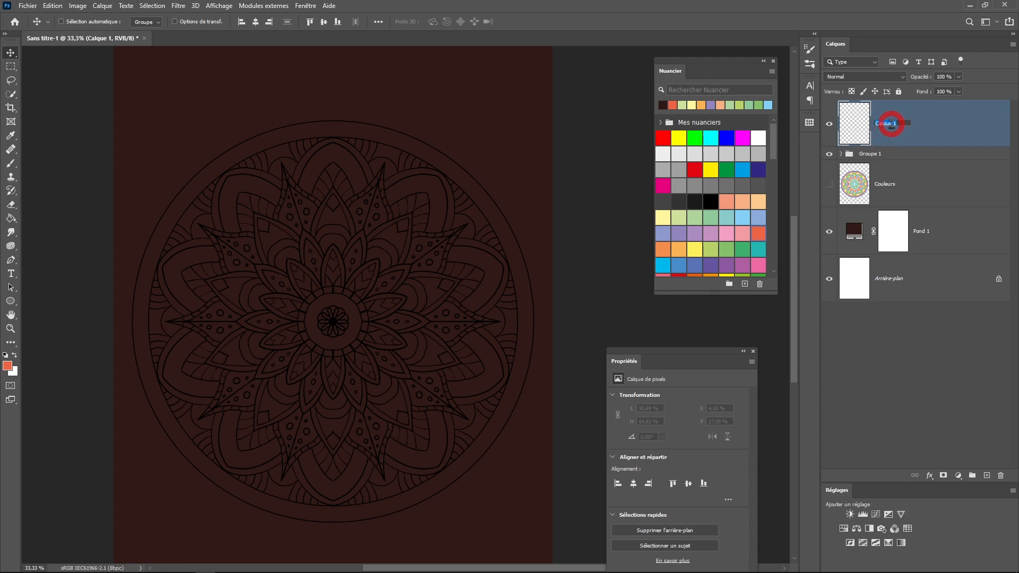
{"action": "type", "text": "Couleurs traits"}
{"action": "key", "text": "Return"}
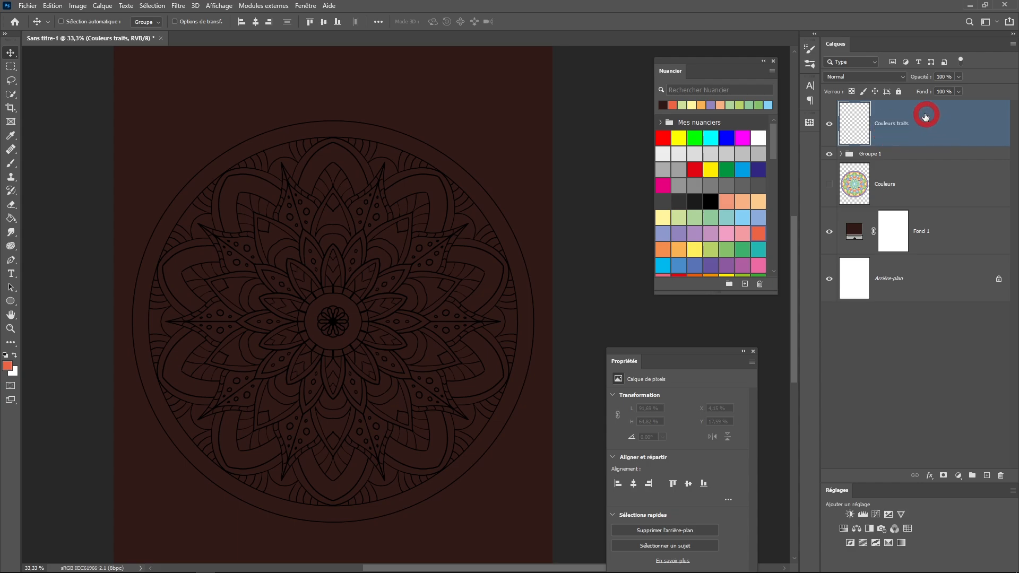
{"action": "left_click", "coordinate": [1013, 45]}
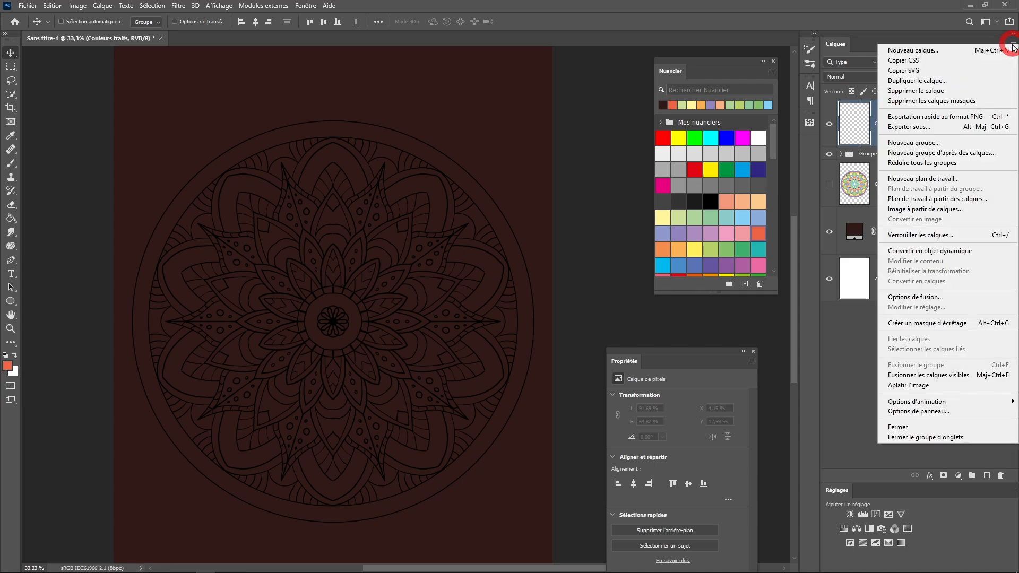
{"action": "left_click", "coordinate": [927, 325]}
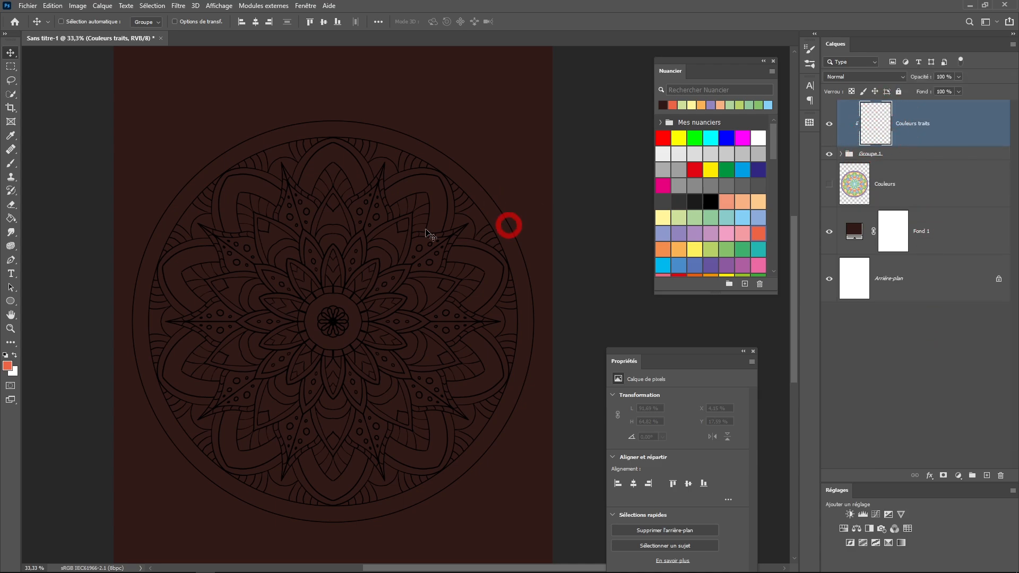
Colour the outer line art soft green with a large brush on the Couleurs traits layer
{"action": "left_click", "coordinate": [11, 164]}
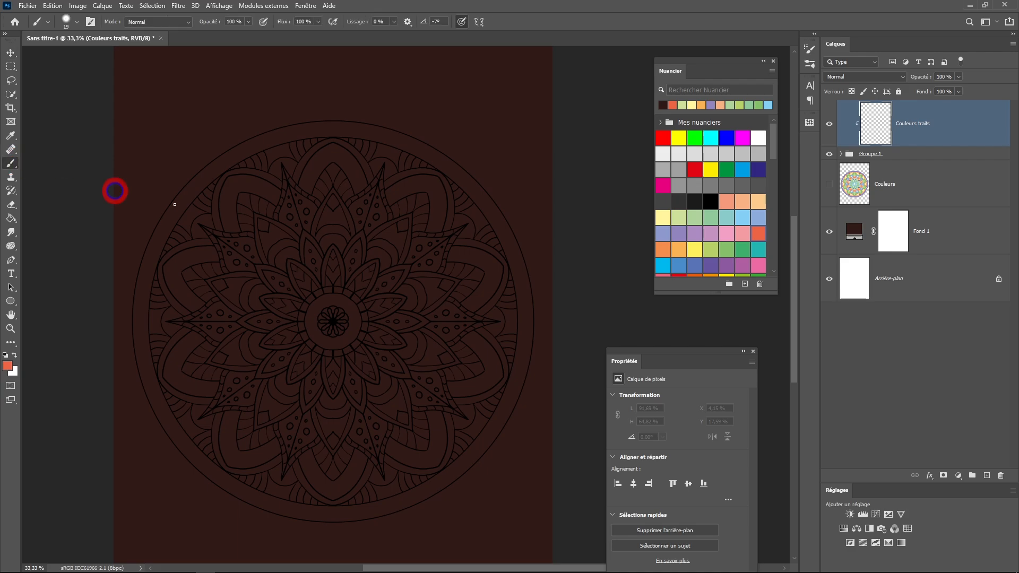
{"action": "left_click", "coordinate": [710, 219]}
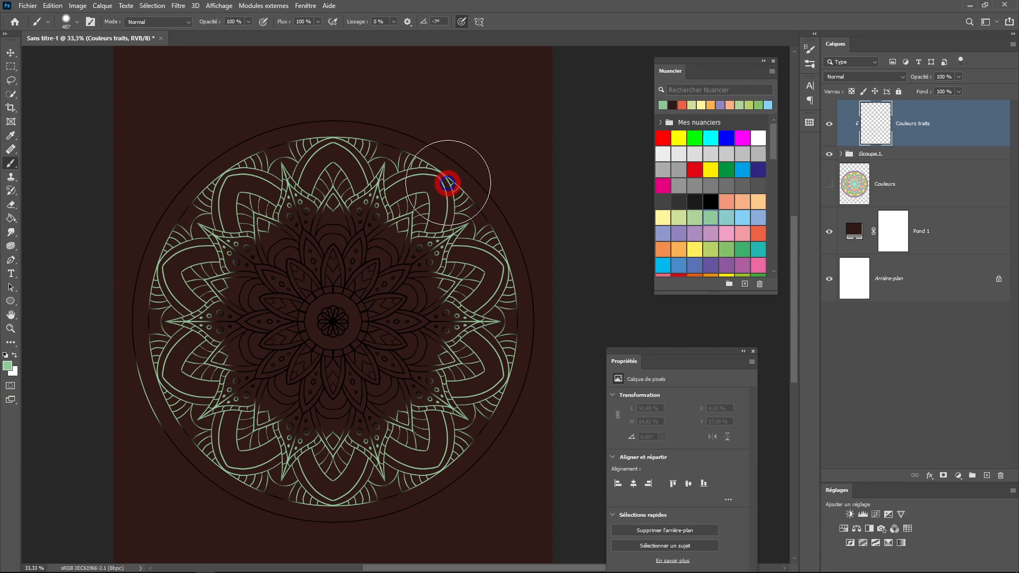
{"action": "mouse_move", "coordinate": [449, 182]}
{"action": "left_mouse_down"}
{"action": "mouse_move", "coordinate": [390, 148]}
{"action": "mouse_move", "coordinate": [429, 154]}
{"action": "mouse_move", "coordinate": [453, 171]}
{"action": "mouse_move", "coordinate": [409, 145]}
{"action": "mouse_move", "coordinate": [332, 132]}
{"action": "mouse_move", "coordinate": [387, 138]}
{"action": "mouse_move", "coordinate": [483, 180]}
{"action": "mouse_move", "coordinate": [512, 221]}
{"action": "left_mouse_up"}
Colour the line art of the pointed petals and the arched petals between them peach
{"action": "key", "text": "ctrl+plus"}
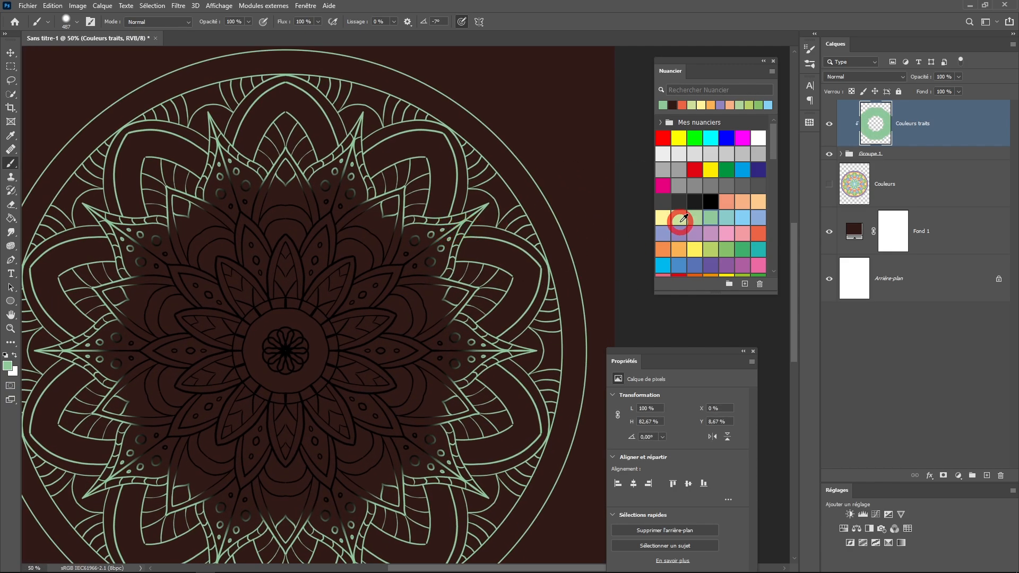
{"action": "left_click", "coordinate": [743, 203]}
{"action": "left_click_drag", "start_coordinate": [430, 218], "coordinate": [401, 219]}
{"action": "mouse_move", "coordinate": [332, 210]}
{"action": "left_mouse_down"}
{"action": "mouse_move", "coordinate": [346, 200]}
{"action": "mouse_move", "coordinate": [339, 206]}
{"action": "left_mouse_up"}
{"action": "key", "text": "ctrl+plus"}
{"action": "key", "text": "ctrl+plus"}
{"action": "mouse_move", "coordinate": [335, 144]}
{"action": "left_mouse_down"}
{"action": "mouse_move", "coordinate": [356, 267]}
{"action": "mouse_move", "coordinate": [311, 266]}
{"action": "left_mouse_up"}
{"action": "mouse_move", "coordinate": [268, 455]}
{"action": "left_mouse_down"}
{"action": "mouse_move", "coordinate": [217, 377]}
{"action": "mouse_move", "coordinate": [253, 432]}
{"action": "left_mouse_up"}
{"action": "key", "text": "ctrl+minus"}
{"action": "left_click_drag", "start_coordinate": [363, 427], "coordinate": [381, 313]}
Colour the line art of the central rosette light green, and the segmented ring and inner leaf veins light blue
{"action": "left_click", "coordinate": [695, 219]}
{"action": "left_click_drag", "start_coordinate": [313, 398], "coordinate": [294, 415]}
{"action": "left_click", "coordinate": [743, 218]}
{"action": "left_click_drag", "start_coordinate": [329, 371], "coordinate": [348, 382]}
{"action": "key", "text": "ctrl+plus"}
{"action": "left_click_drag", "start_coordinate": [313, 367], "coordinate": [359, 323]}
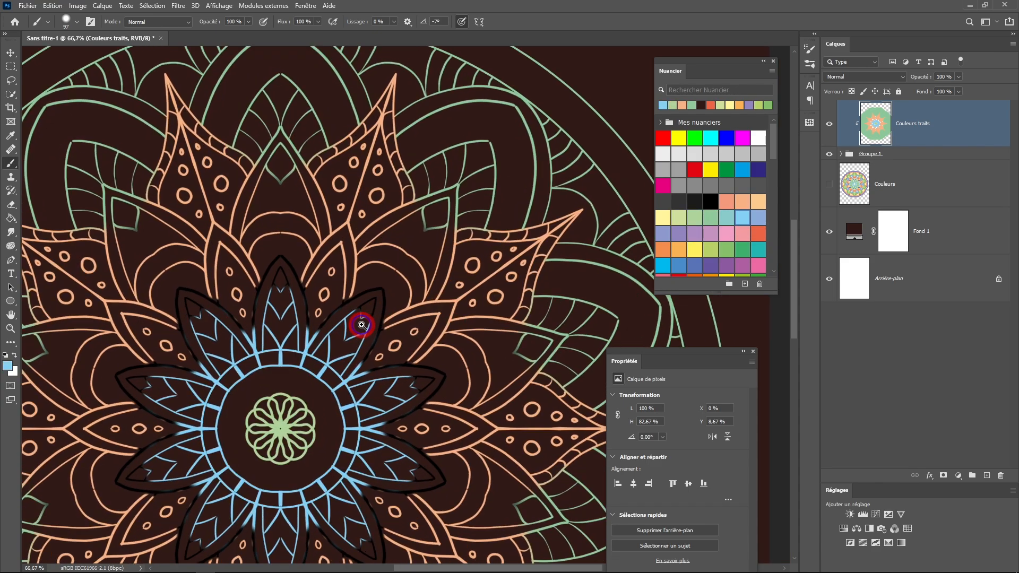
Colour the remaining black outlines of the inner petals around the segmented ring light blue on the Couleurs traits layer
{"action": "key", "text": "ctrl+plus"}
{"action": "mouse_move", "coordinate": [245, 369]}
{"action": "left_mouse_down"}
{"action": "mouse_move", "coordinate": [288, 307]}
{"action": "mouse_move", "coordinate": [376, 263]}
{"action": "left_mouse_up"}
{"action": "key", "text": "ctrl+0"}
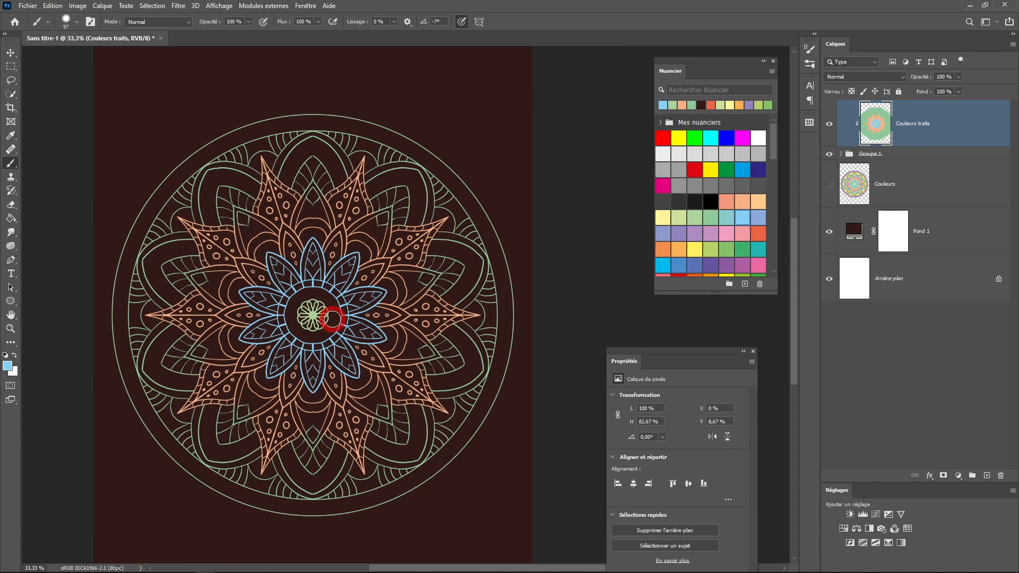
Compare the mandala with the Couleurs and Couleurs traits layers shown and hidden, examining how the coloured lines look with and without the fills
{"action": "left_click", "coordinate": [830, 185]}
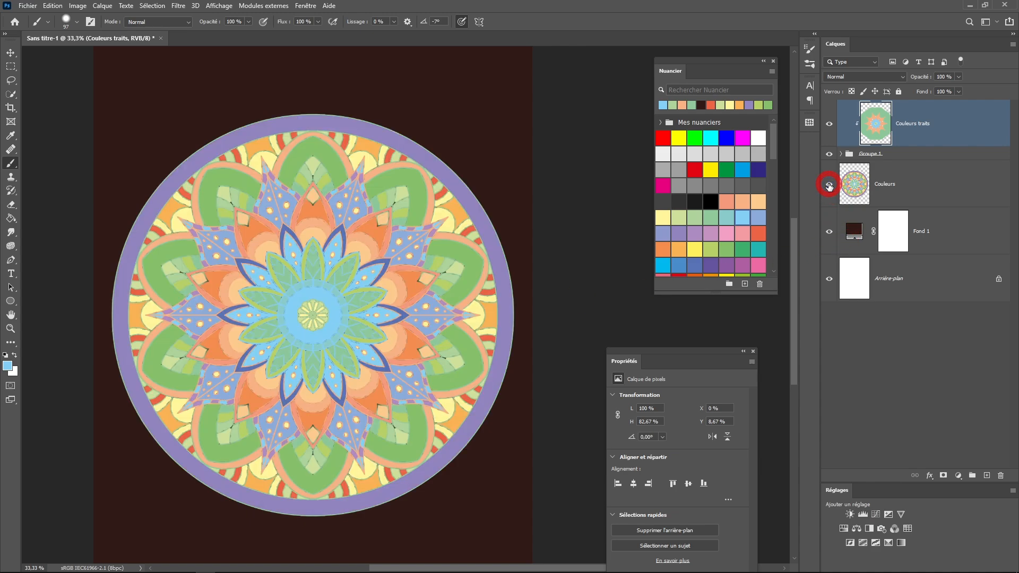
{"action": "scroll", "coordinate": [405, 275], "scroll_direction": "up", "scroll_amount": 1}
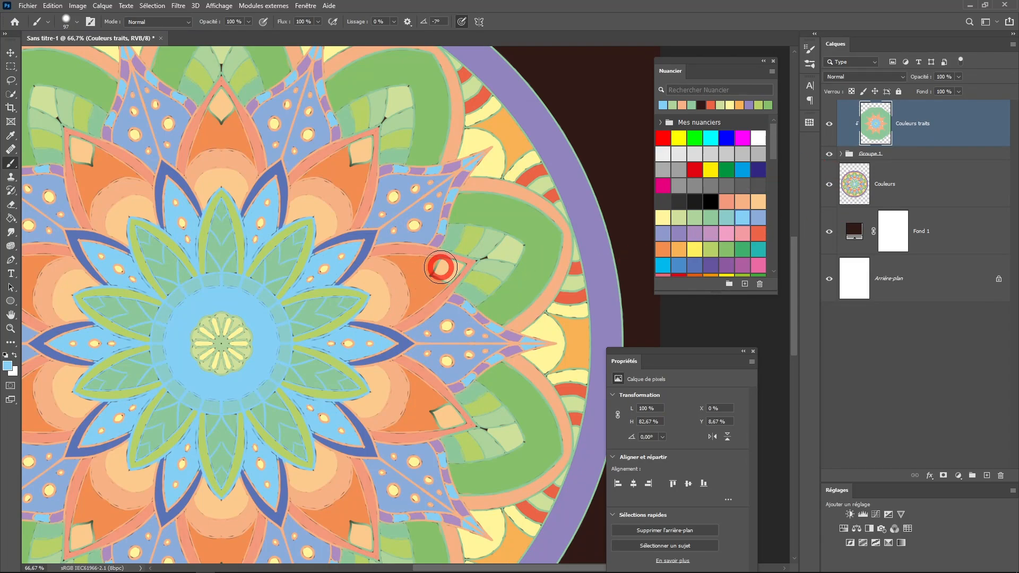
{"action": "left_click", "coordinate": [830, 125]}
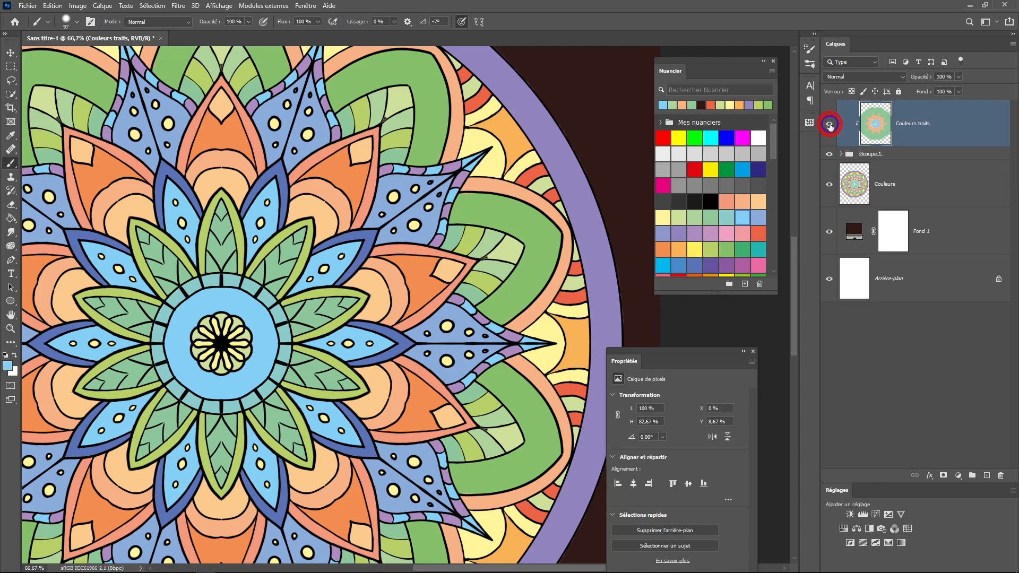
{"action": "left_click", "coordinate": [830, 125]}
{"action": "left_click", "coordinate": [830, 126]}
{"action": "left_click", "coordinate": [393, 287]}
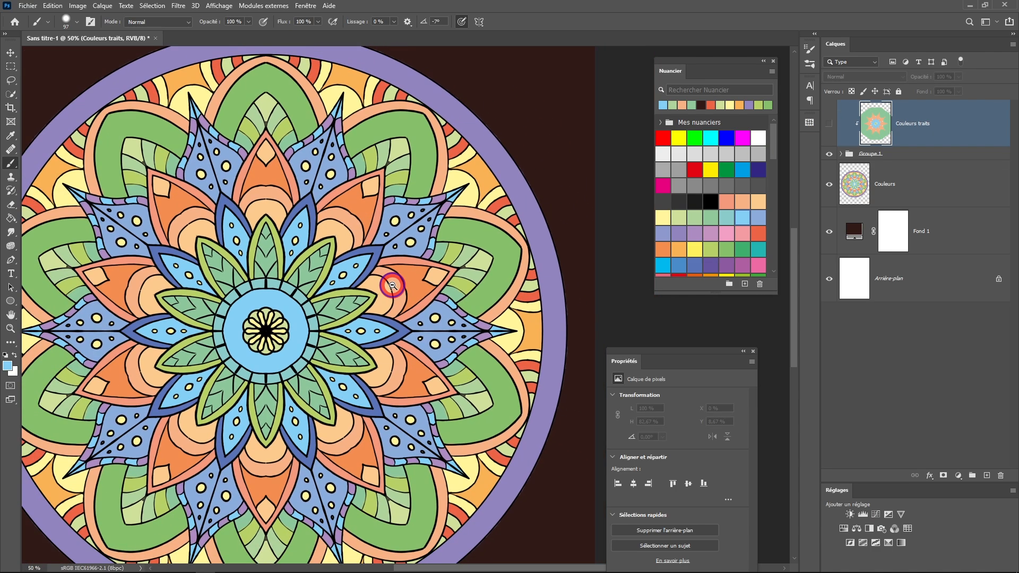
{"action": "left_click", "coordinate": [393, 285]}
{"action": "left_click", "coordinate": [830, 124]}
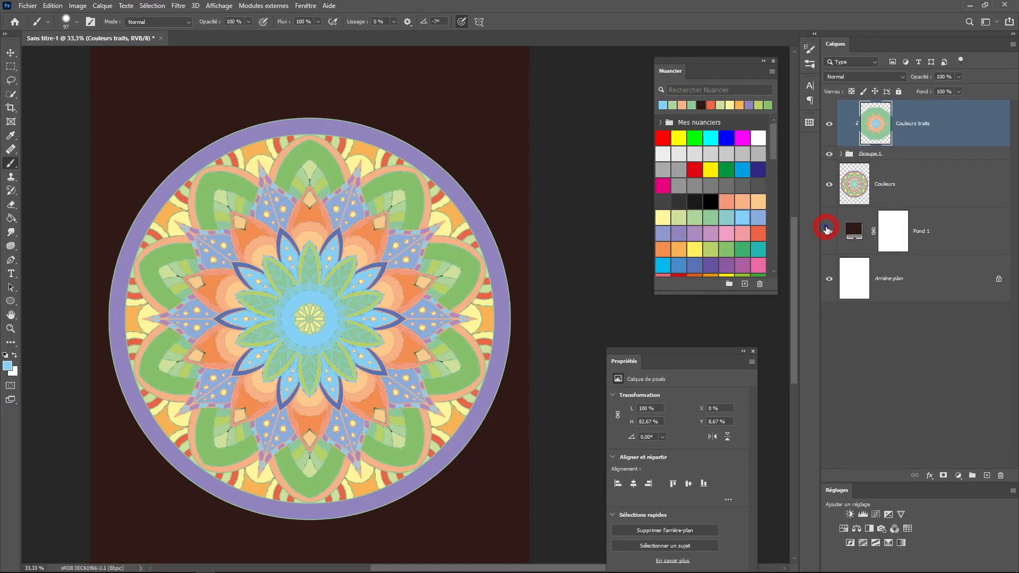
{"action": "left_click", "coordinate": [830, 184]}
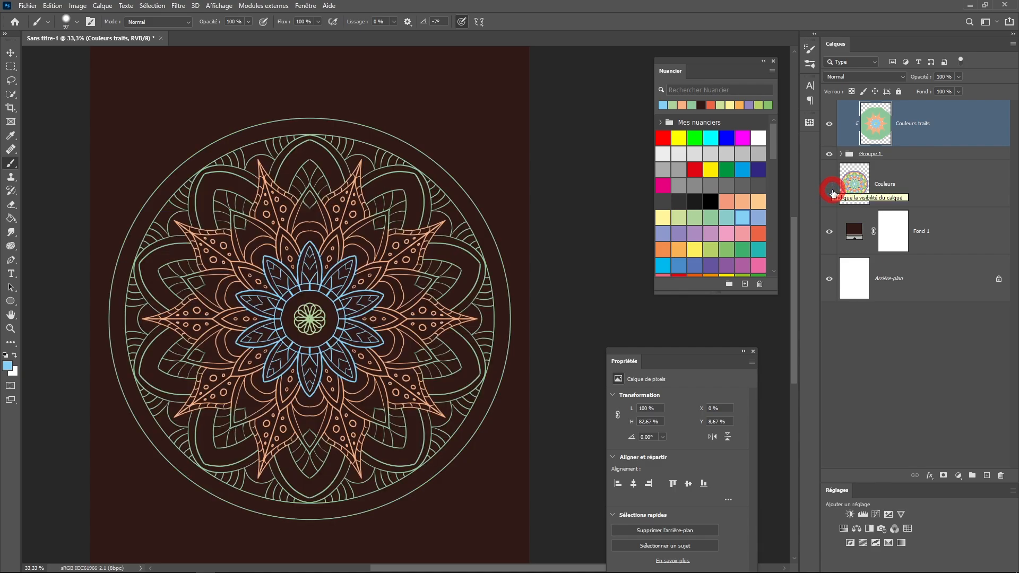
{"action": "left_click", "coordinate": [835, 125]}
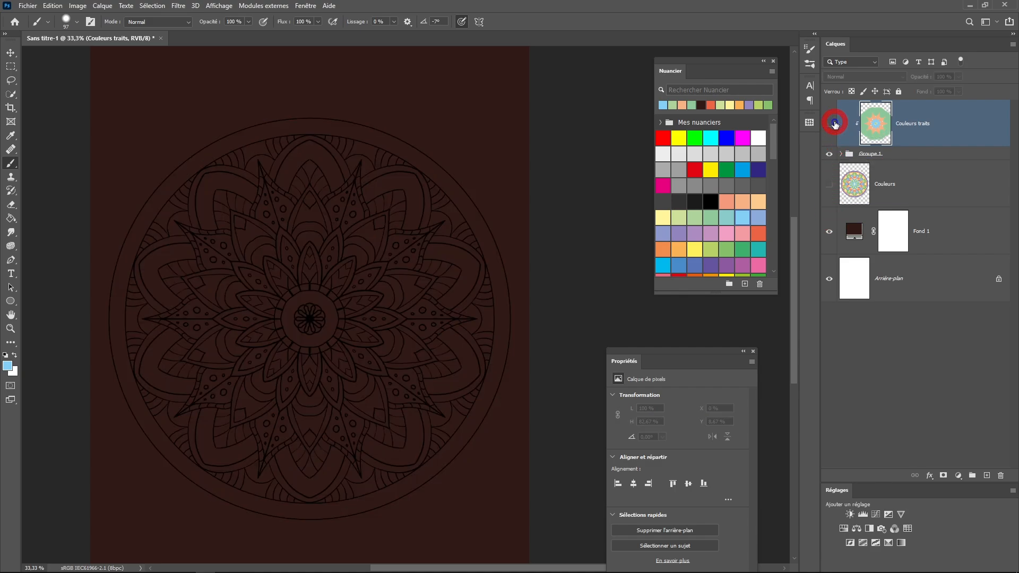
{"action": "left_click", "coordinate": [835, 124]}
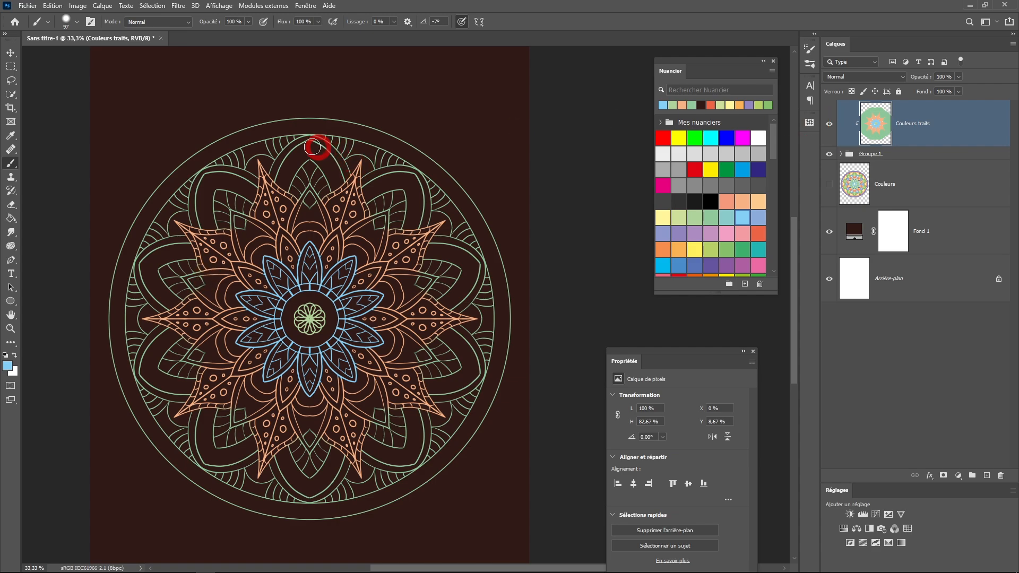
{"action": "left_click", "coordinate": [929, 166]}
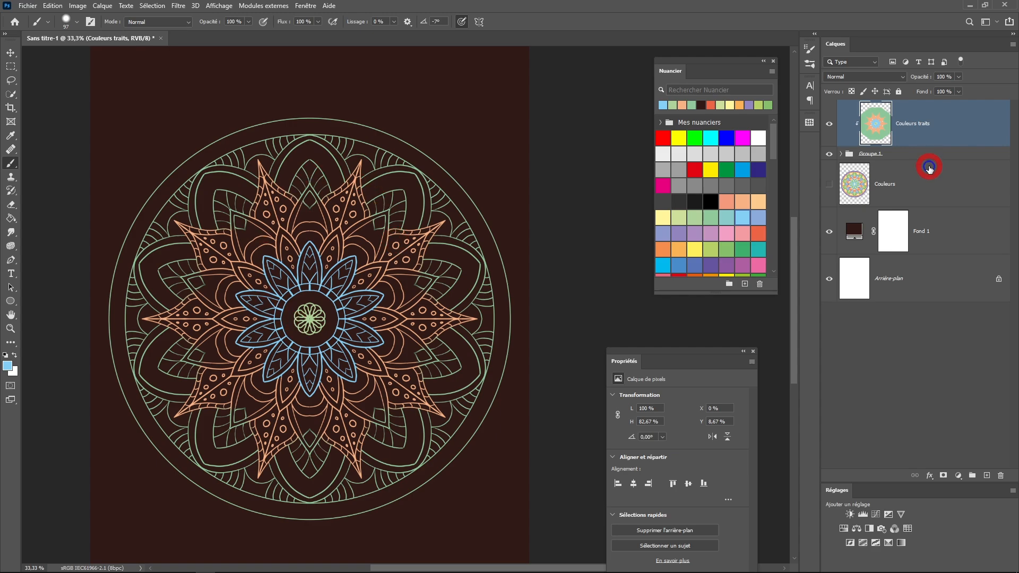
{"action": "left_click", "coordinate": [929, 129]}
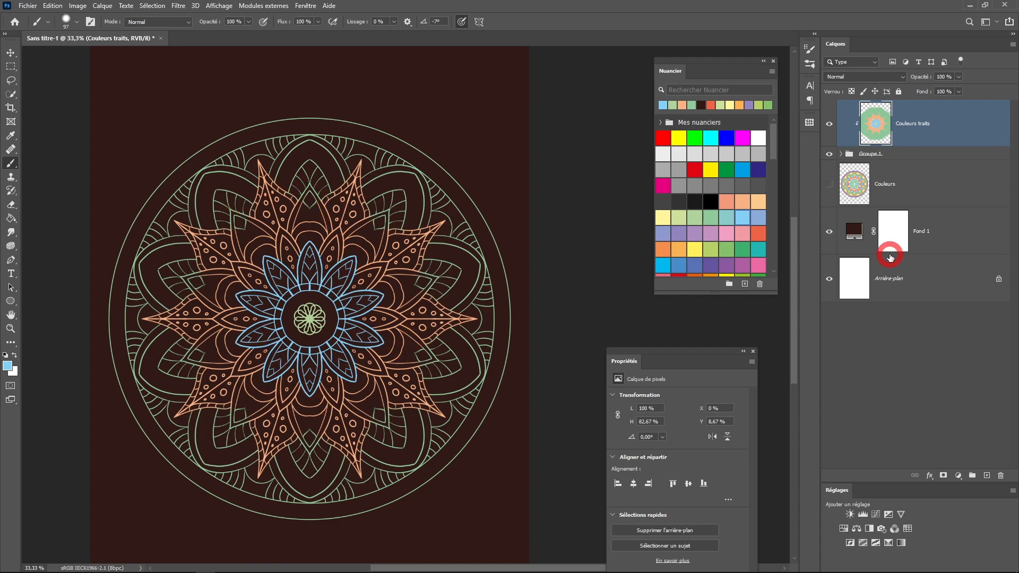
Hide the Fond 1 and Arrière-plan layers and export the coloured line art as a transparent PNG named Mandala 02.png
{"action": "left_click", "coordinate": [830, 232]}
{"action": "left_click", "coordinate": [831, 285]}
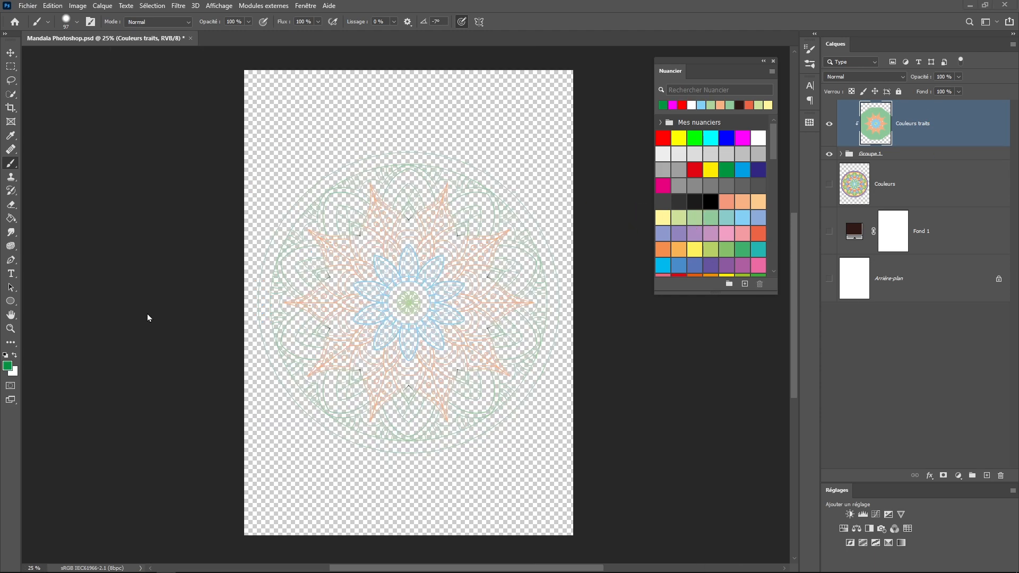
{"action": "left_click", "coordinate": [29, 8]}
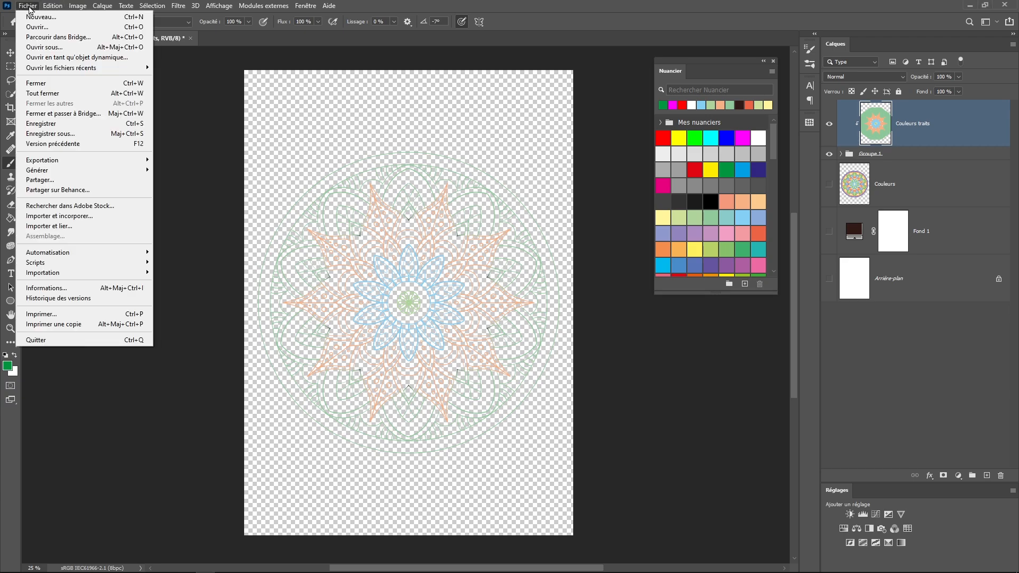
{"action": "mouse_move", "coordinate": [51, 162]}
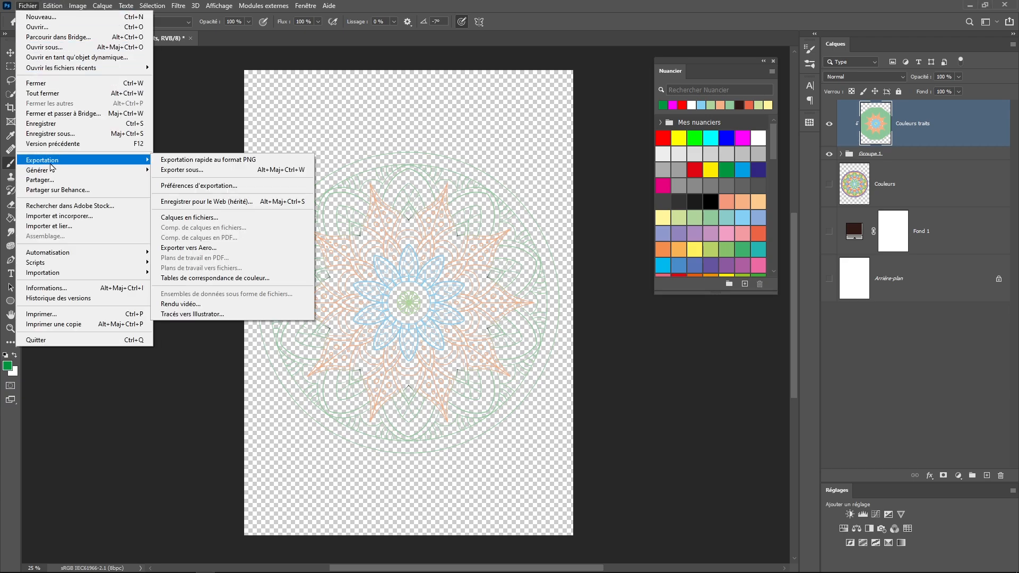
{"action": "left_click", "coordinate": [178, 170]}
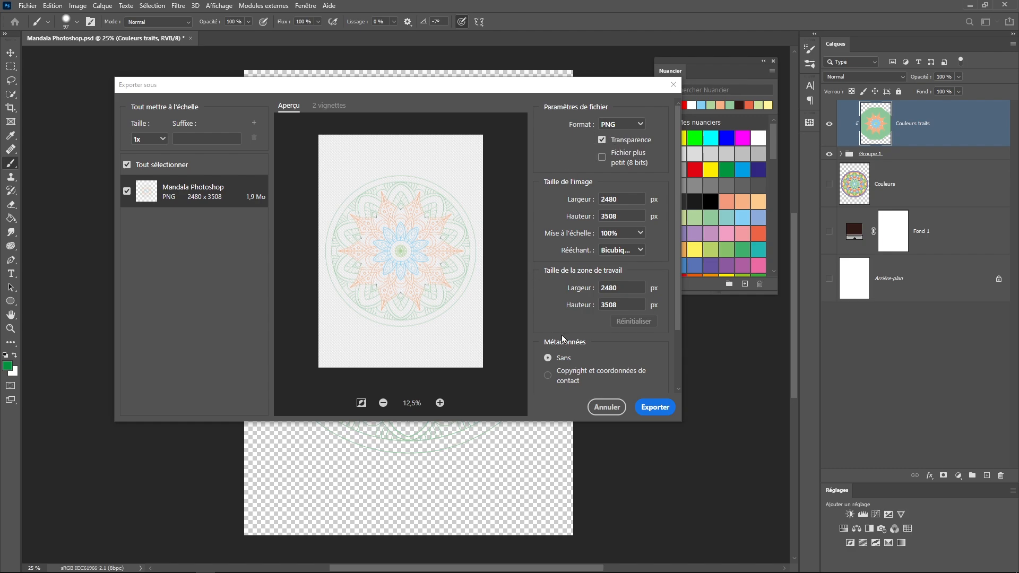
{"action": "left_click", "coordinate": [654, 407]}
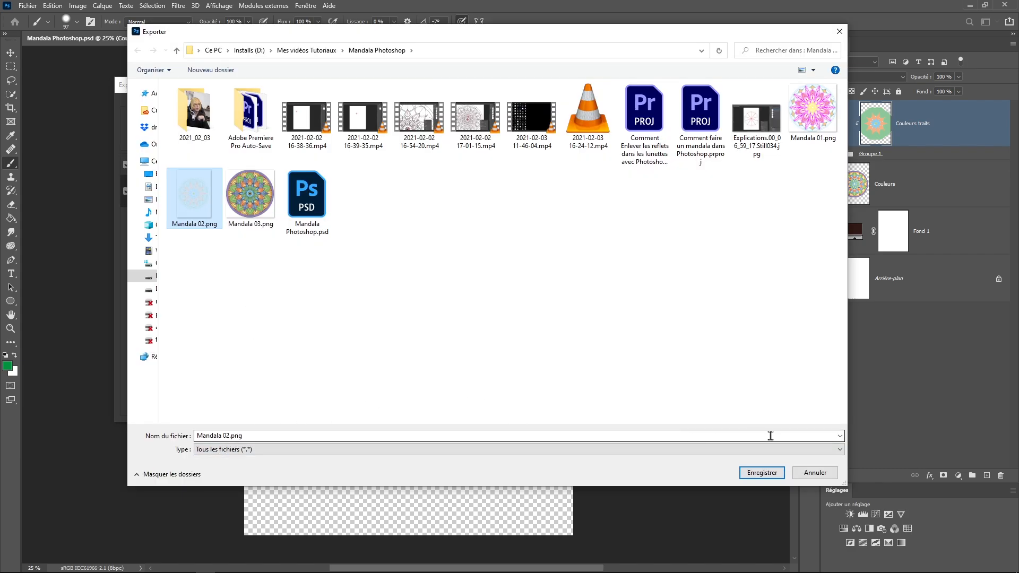
{"action": "left_click", "coordinate": [758, 474]}
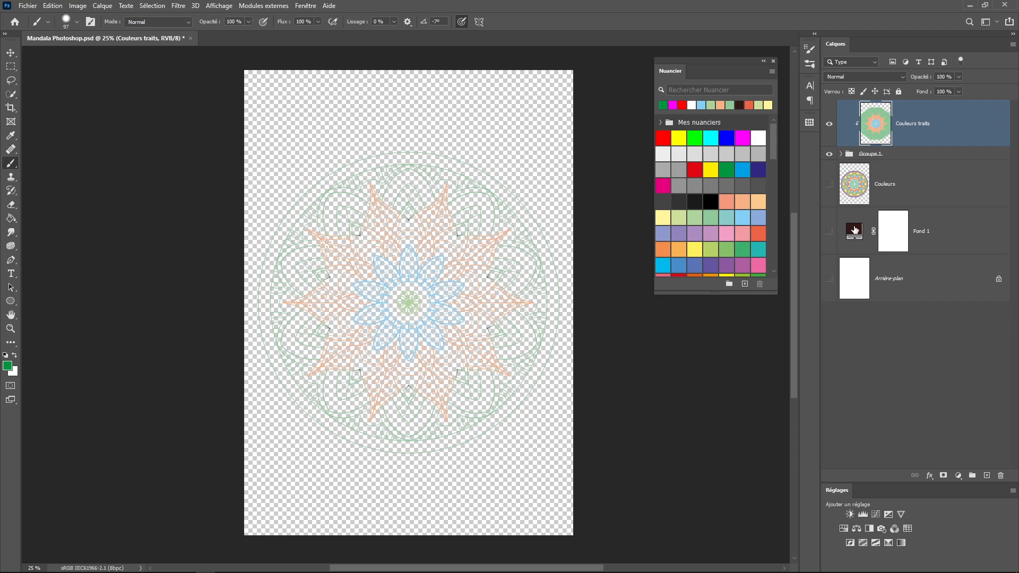
Hide Couleurs traits, show the Couleurs layer, and export the filled mandala with black lines as a transparent 2480 x 3508 px PNG
{"action": "left_click", "coordinate": [830, 128]}
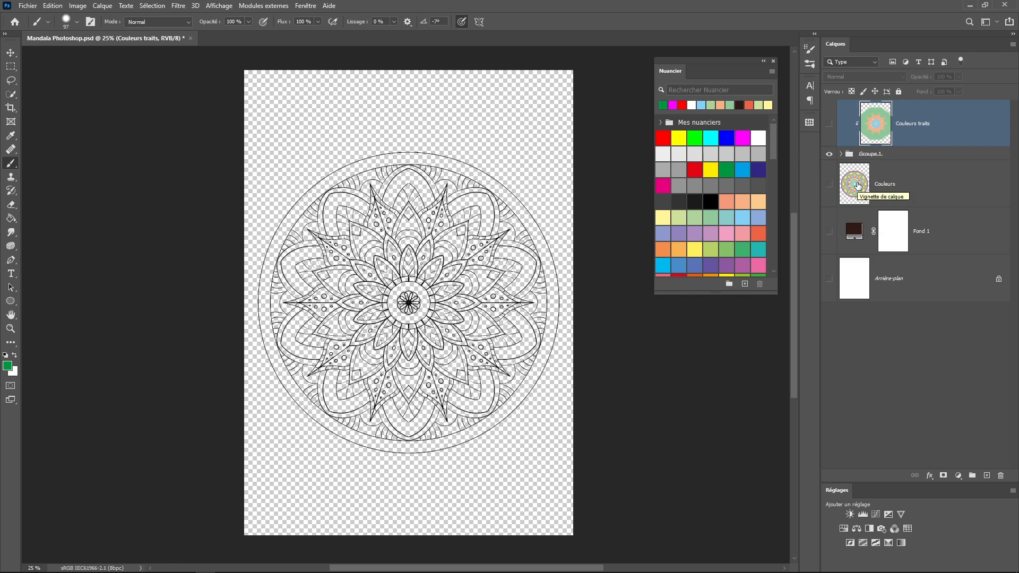
{"action": "left_click", "coordinate": [829, 186]}
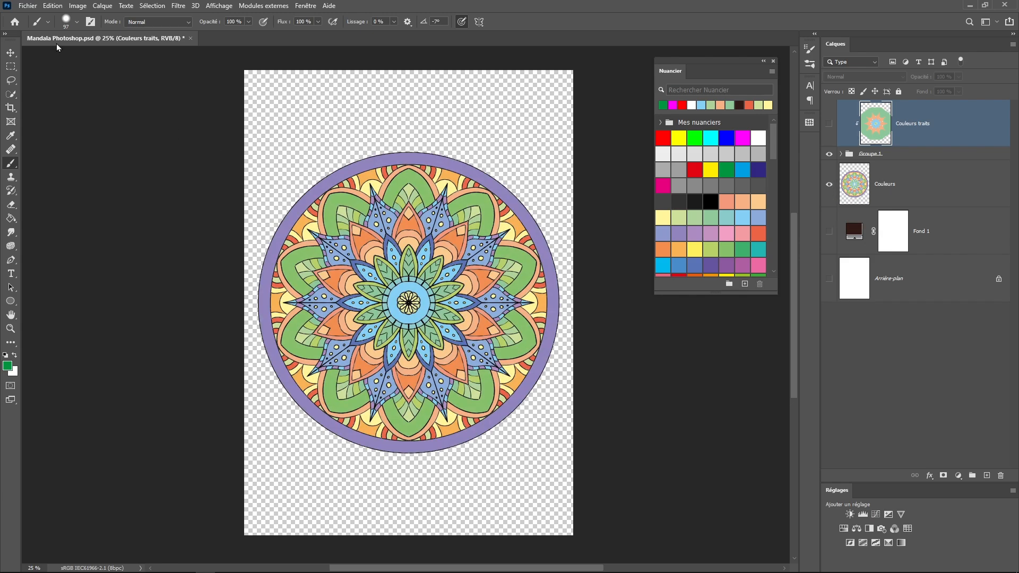
{"action": "left_click", "coordinate": [28, 6]}
{"action": "mouse_move", "coordinate": [59, 166]}
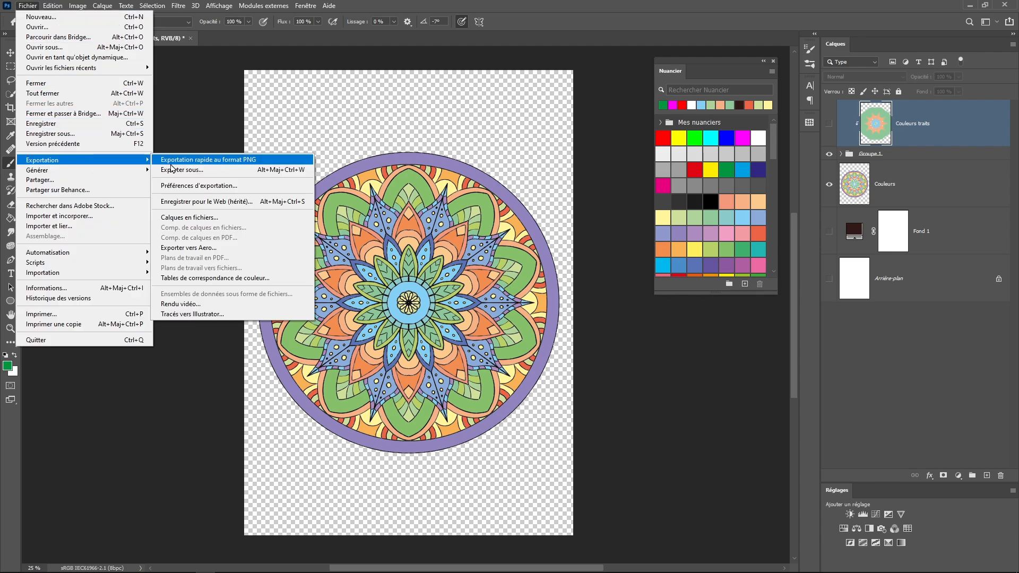
{"action": "left_click", "coordinate": [209, 164]}
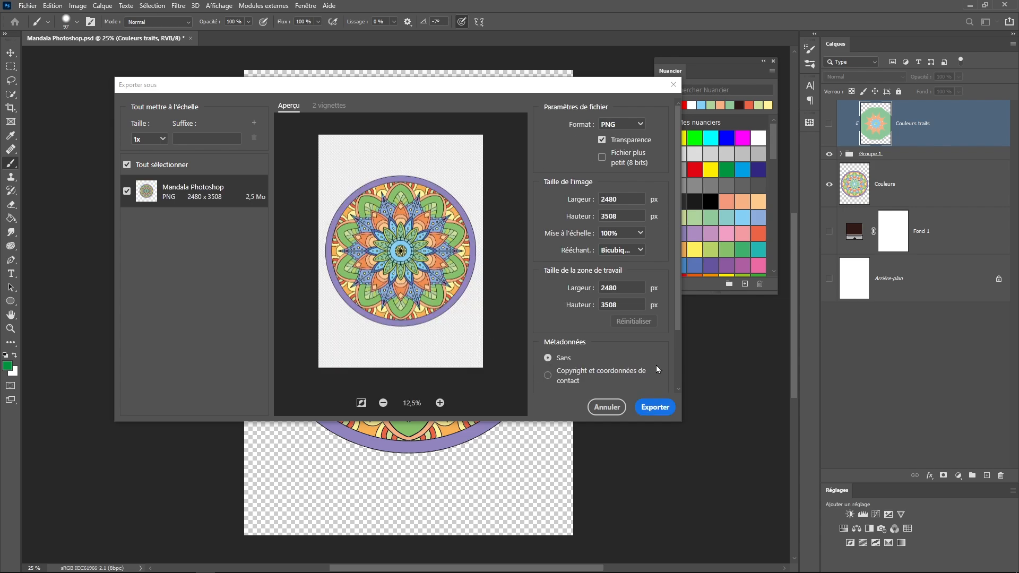
{"action": "left_click", "coordinate": [656, 409]}
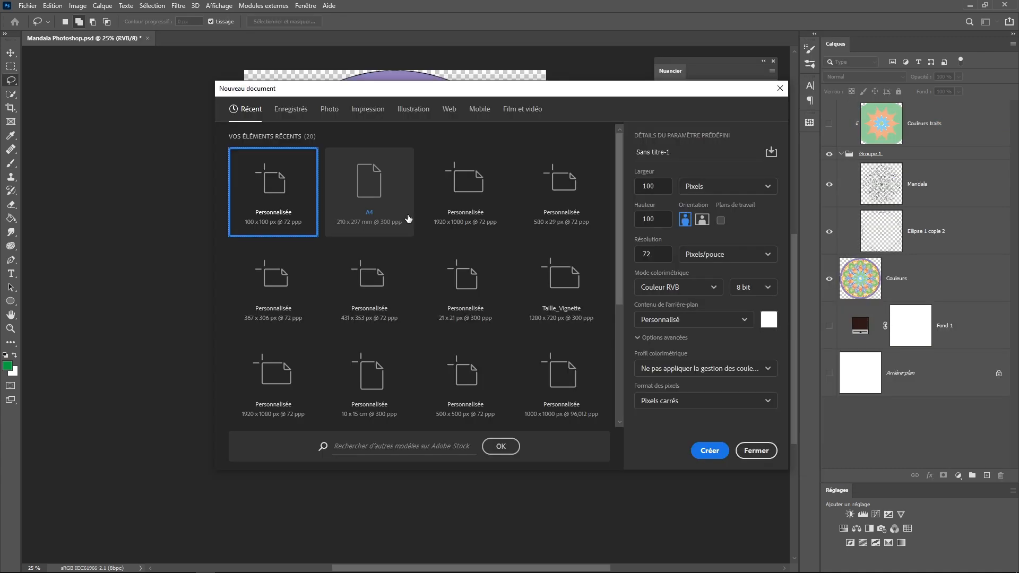
Create a new A4 document, 210 x 297 mm at 300 ppi
{"action": "left_click", "coordinate": [382, 202]}
{"action": "left_click", "coordinate": [710, 451]}
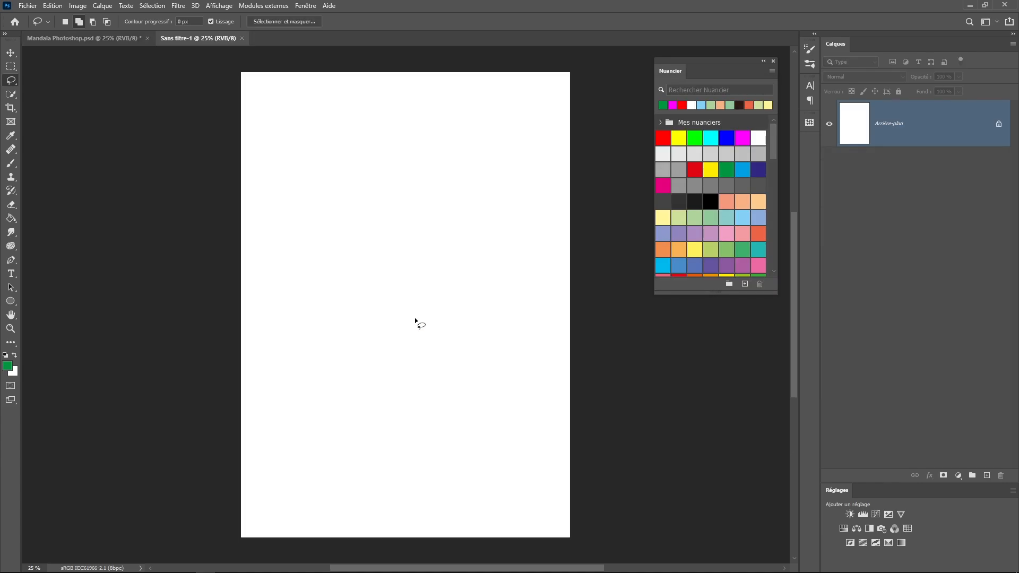
Place Mandala 03.png as an embedded image in the A4 document and scale it down to about 16 %
{"action": "left_click", "coordinate": [27, 5]}
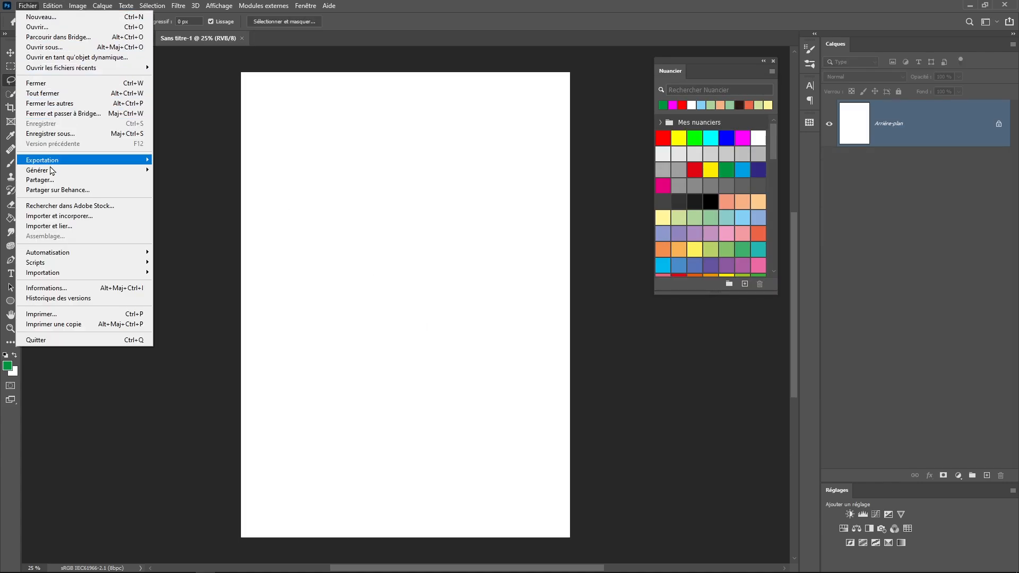
{"action": "left_click", "coordinate": [69, 216]}
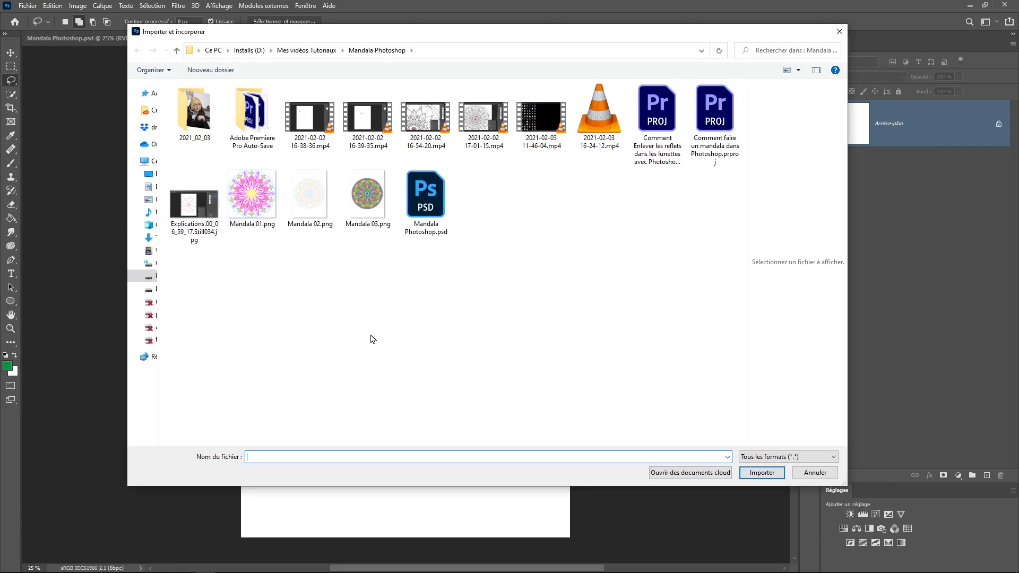
{"action": "left_click", "coordinate": [368, 212]}
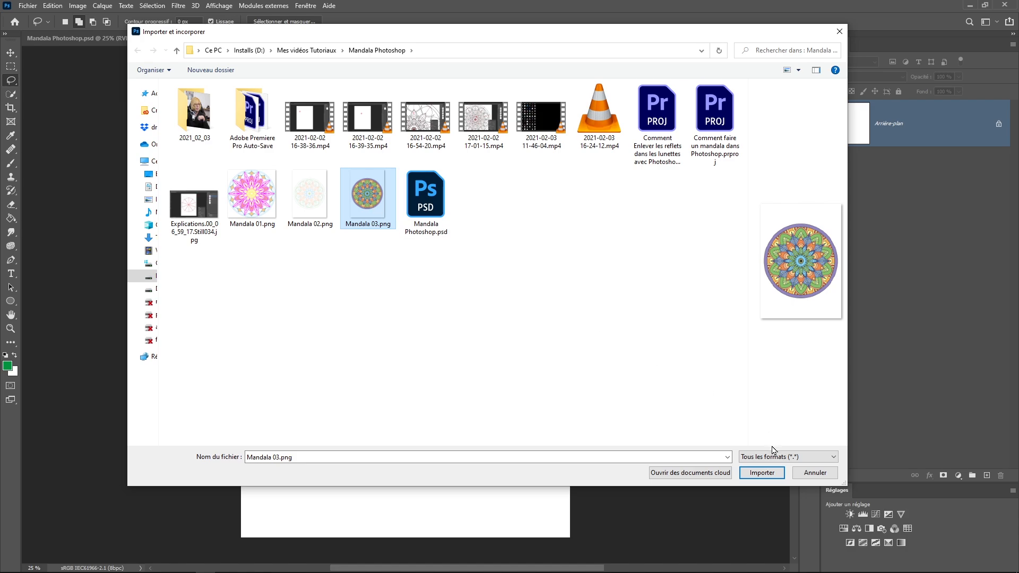
{"action": "left_click", "coordinate": [766, 472]}
{"action": "left_click_drag", "start_coordinate": [548, 81], "coordinate": [417, 246]}
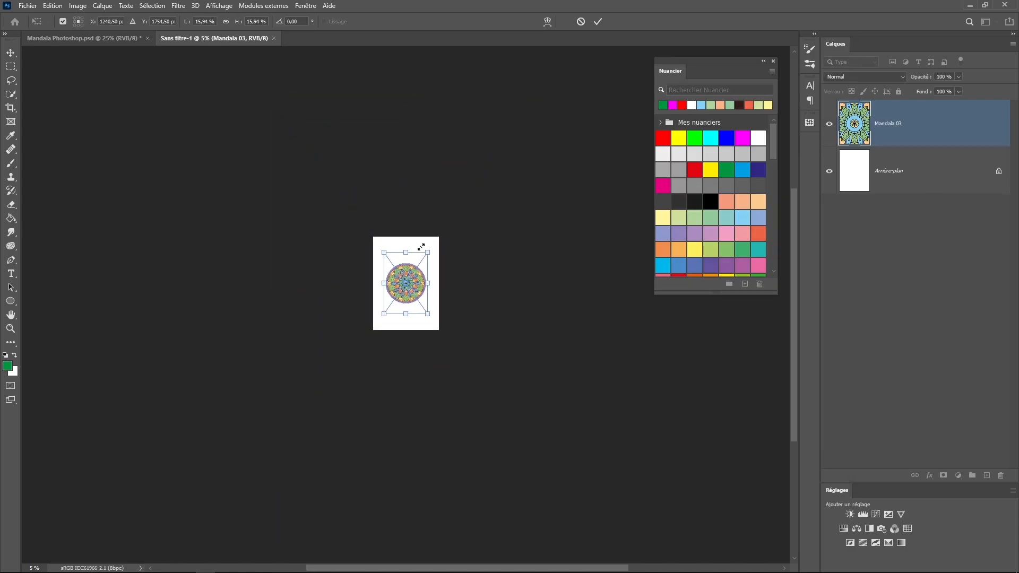